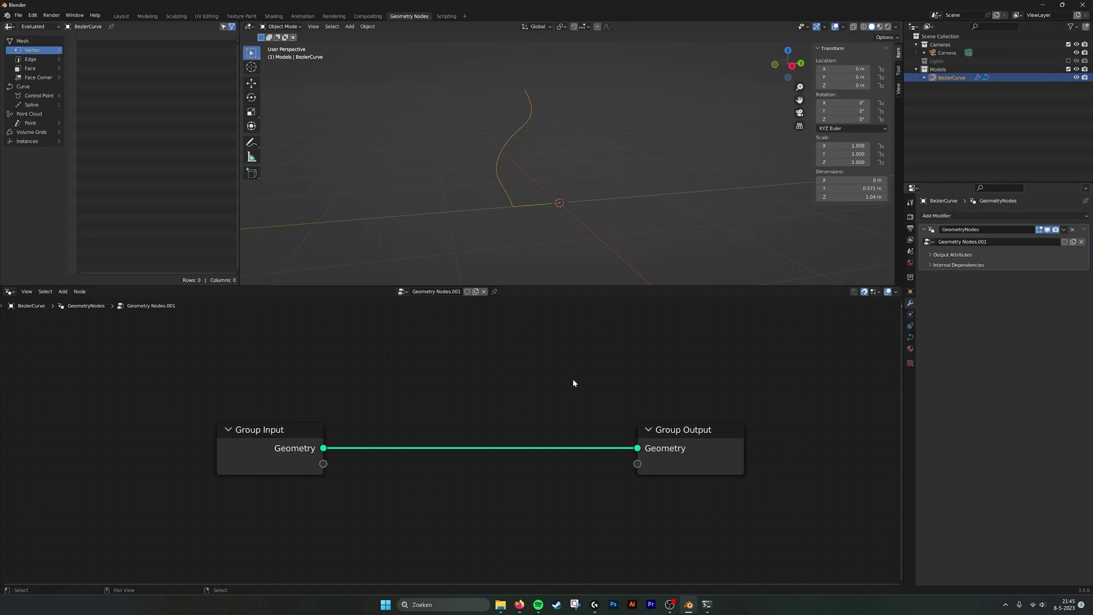
Move the Group Output node farther to the right of the Group Input node to make room for more nodes
{"action": "scroll", "coordinate": [569, 388], "scroll_direction": "down", "scroll_amount": 2}
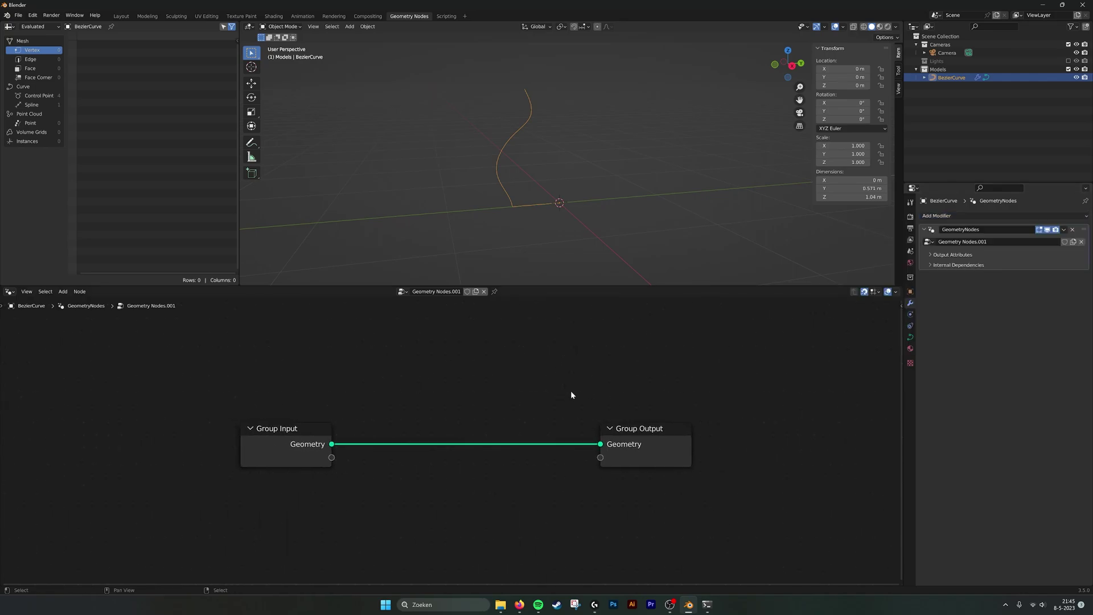
{"action": "left_click", "coordinate": [594, 423]}
{"action": "left_click_drag", "start_coordinate": [577, 428], "coordinate": [728, 429]}
{"action": "mouse_move", "coordinate": [551, 194]}
{"action": "middle_mouse_down"}
{"action": "mouse_move", "coordinate": [567, 213]}
{"action": "mouse_move", "coordinate": [561, 204]}
{"action": "middle_mouse_up"}
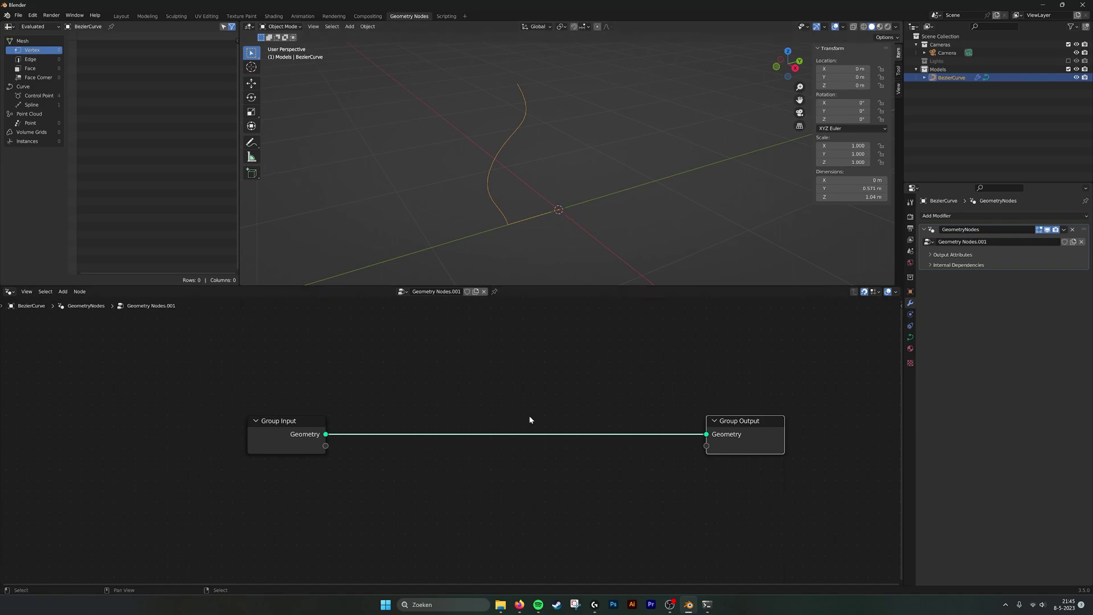
{"action": "middle_click_drag", "start_coordinate": [532, 419], "coordinate": [514, 421]}
Examine the Bézier curve's top and middle control points in Edit Mode, ending with the middle one selected, and return to Object Mode
{"action": "key", "text": "Tab"}
{"action": "middle_click_drag", "start_coordinate": [542, 218], "coordinate": [484, 148]}
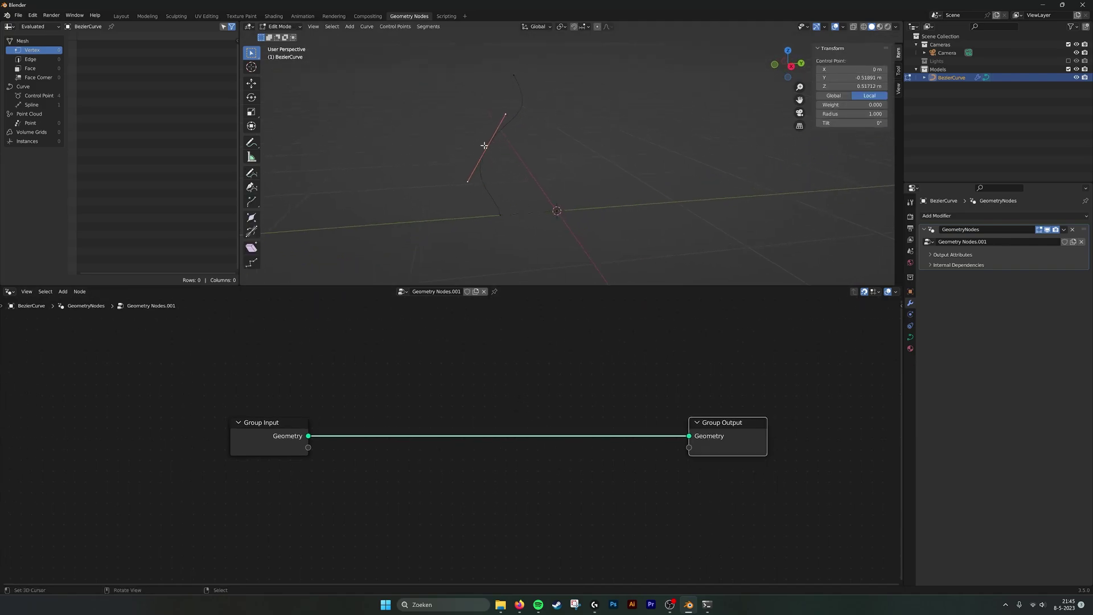
{"action": "left_click", "coordinate": [513, 76]}
{"action": "left_click", "coordinate": [487, 147]}
{"action": "key", "text": "Tab"}
{"action": "middle_click_drag", "start_coordinate": [567, 394], "coordinate": [540, 380]}
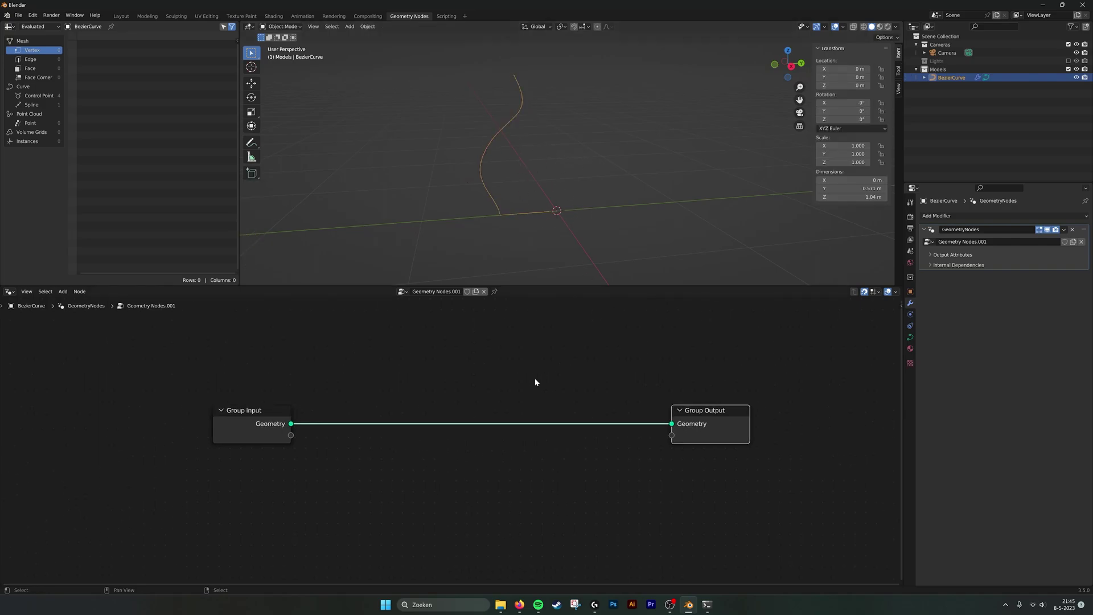
Add a Curve Circle node and place it above the Group Input node
{"action": "key", "text": "shift+a"}
{"action": "left_click", "coordinate": [455, 354]}
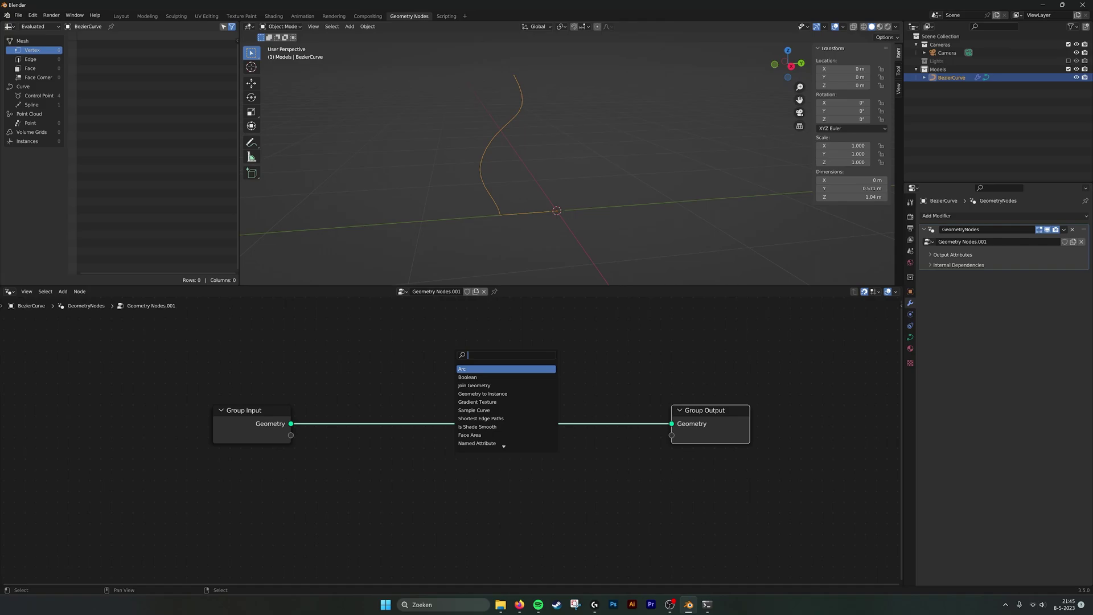
{"action": "type", "text": "c"}
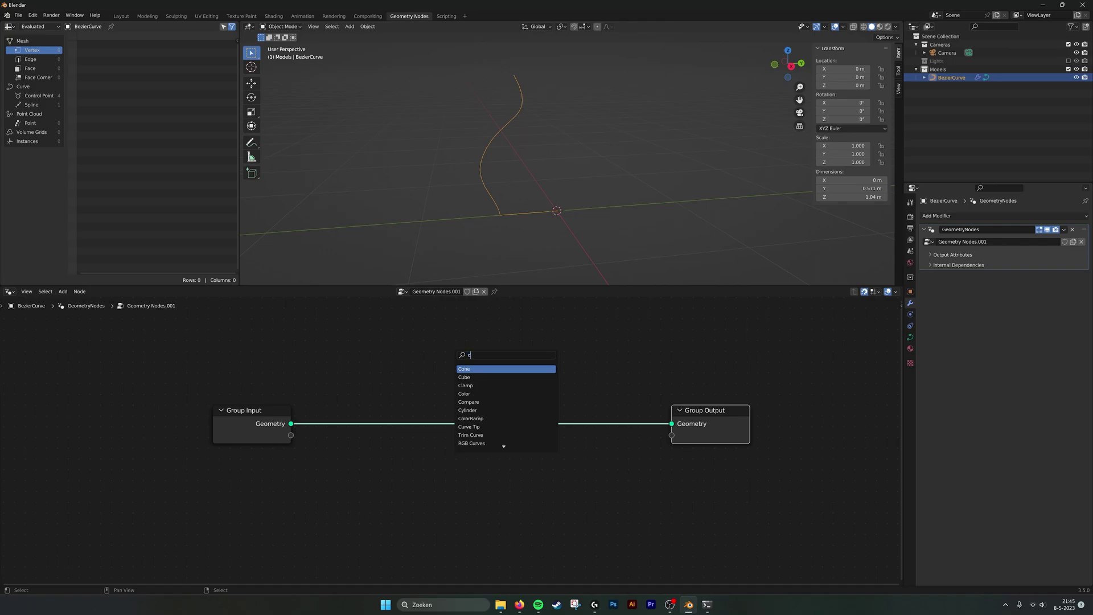
{"action": "type", "text": "urve cir"}
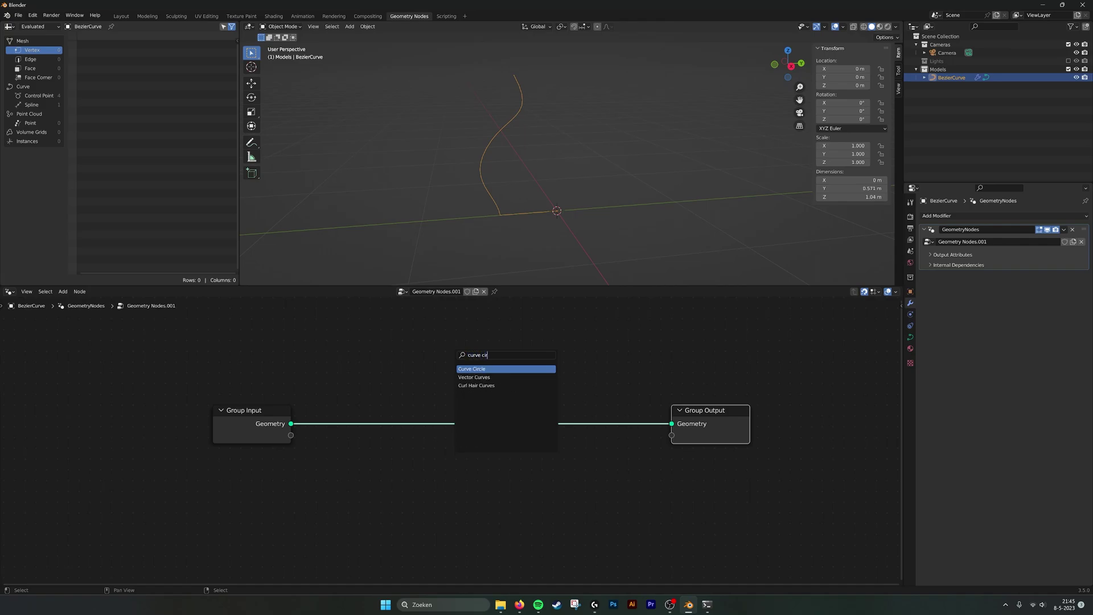
{"action": "key", "text": "Return"}
{"action": "left_click", "coordinate": [206, 332]}
Add a Curve to Mesh node between Group Input and Group Output, with the input geometry feeding its Profile Curve
{"action": "key", "text": "shift+a"}
{"action": "left_click", "coordinate": [406, 332]}
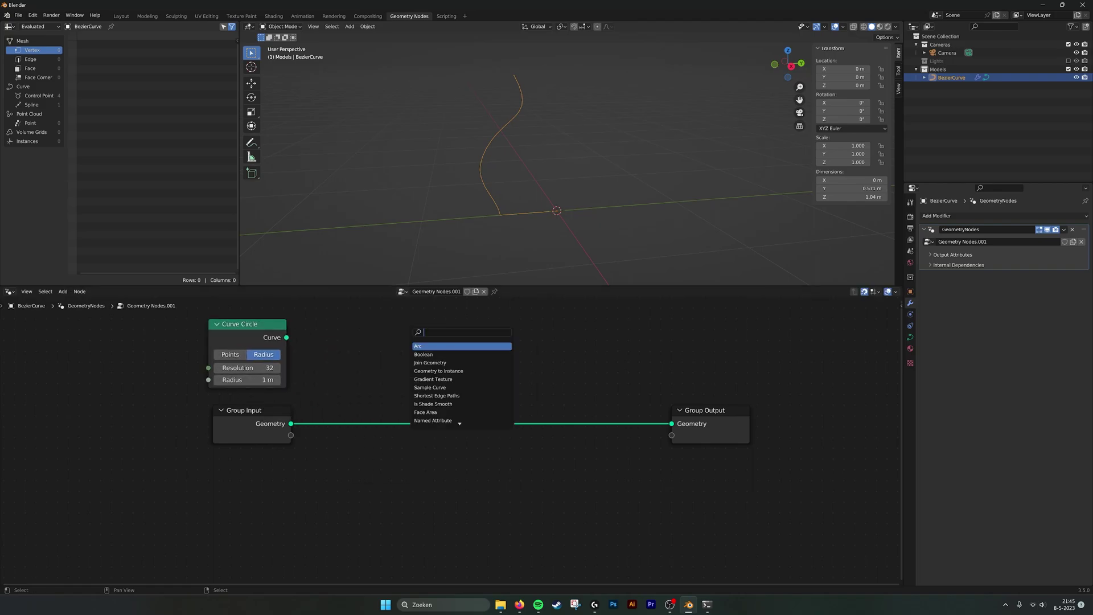
{"action": "type", "text": "cruve to mes"}
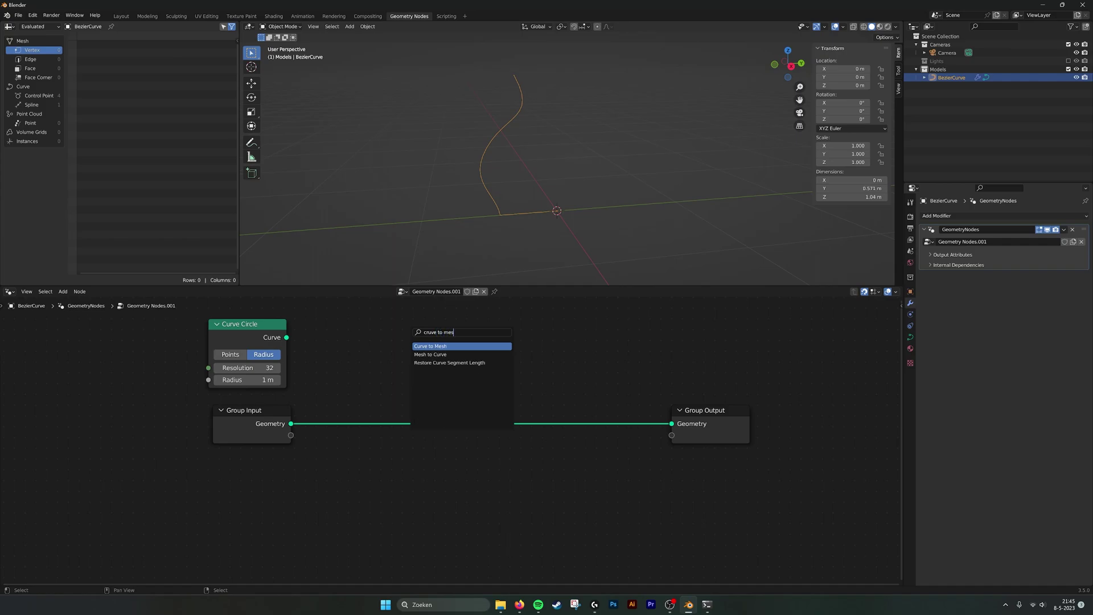
{"action": "key", "text": "Return"}
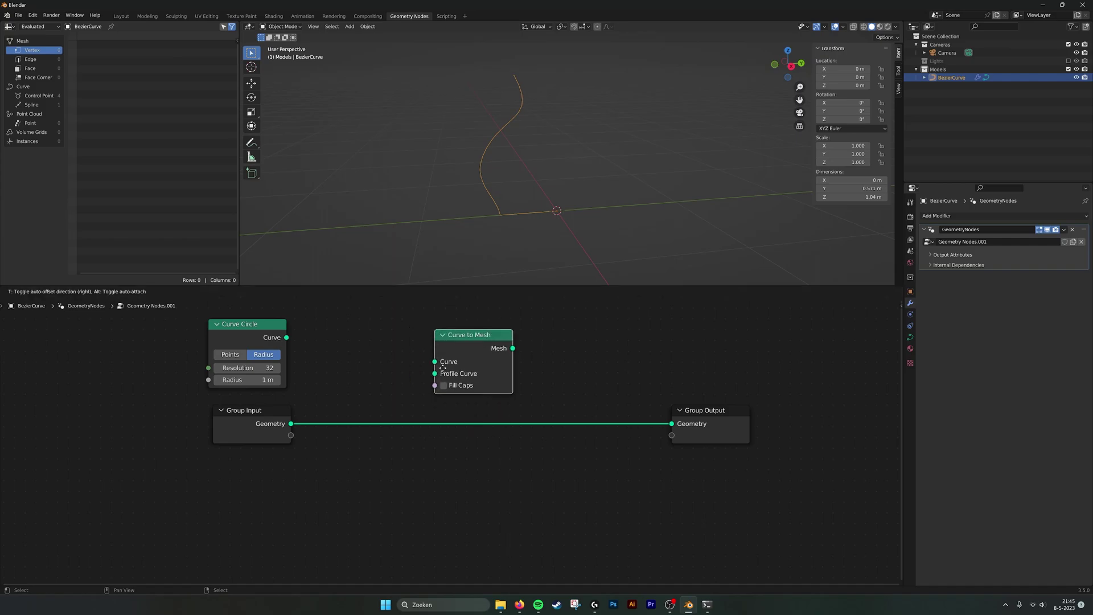
{"action": "left_click", "coordinate": [451, 387]}
{"action": "left_click_drag", "start_coordinate": [445, 406], "coordinate": [458, 421]}
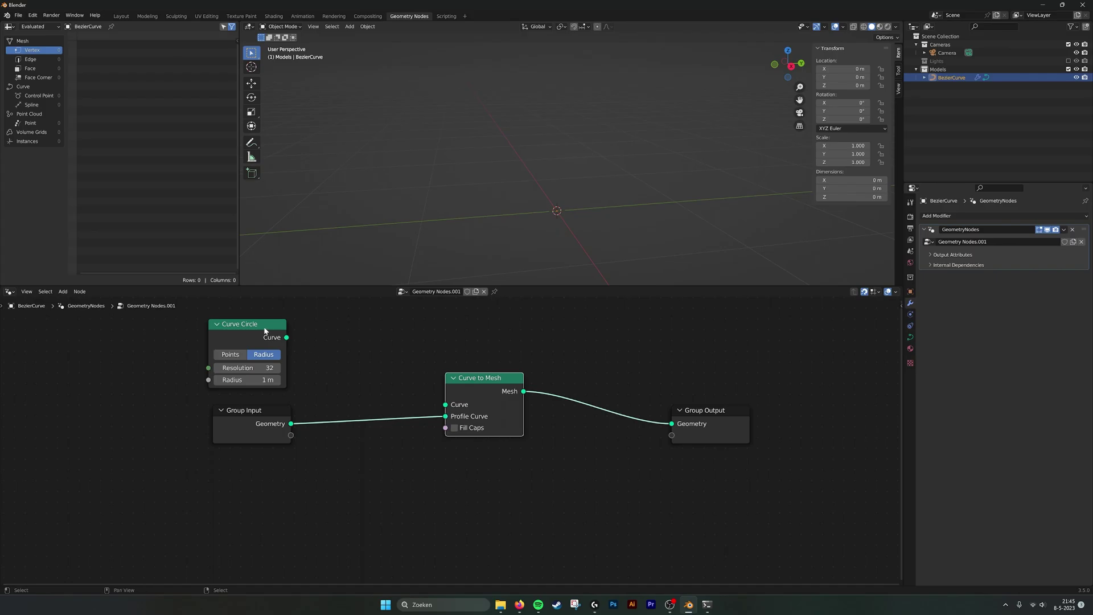
Connect the Curve Circle output to the Curve input of Curve to Mesh and spread the nodes apart
{"action": "mouse_move", "coordinate": [287, 337]}
{"action": "left_mouse_down"}
{"action": "mouse_move", "coordinate": [446, 405]}
{"action": "mouse_move", "coordinate": [293, 333]}
{"action": "left_mouse_up"}
{"action": "left_click_drag", "start_coordinate": [704, 418], "coordinate": [794, 374]}
{"action": "left_click_drag", "start_coordinate": [464, 387], "coordinate": [442, 441]}
Insert a Join Geometry node between Curve to Mesh and Group Output and connect the Group Input geometry to it as well
{"action": "key", "text": "shift+a"}
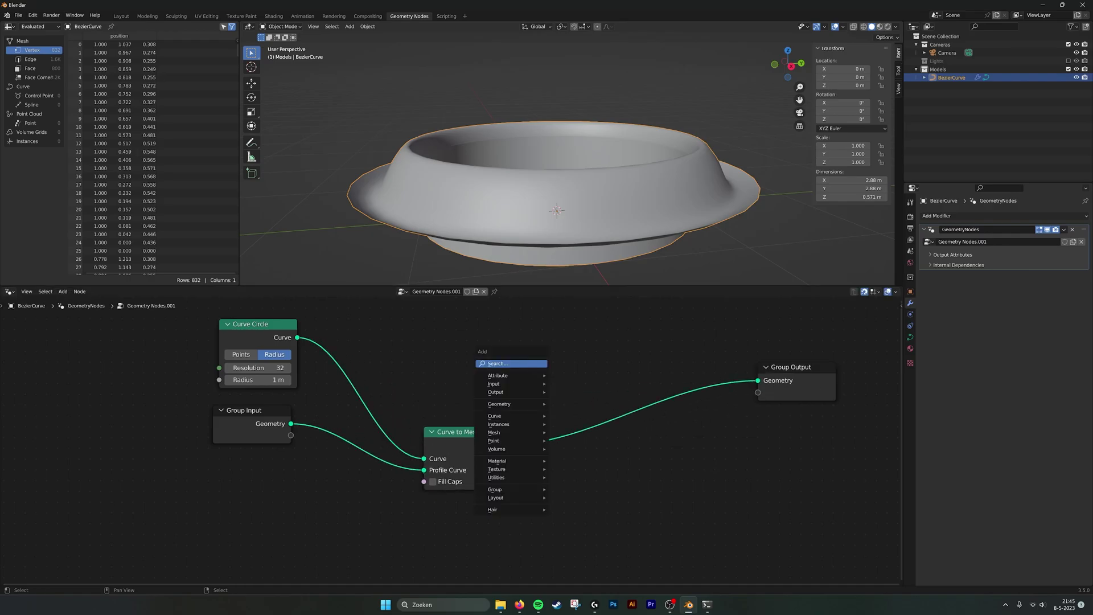
{"action": "left_click", "coordinate": [535, 365]}
{"action": "type", "text": "join g"}
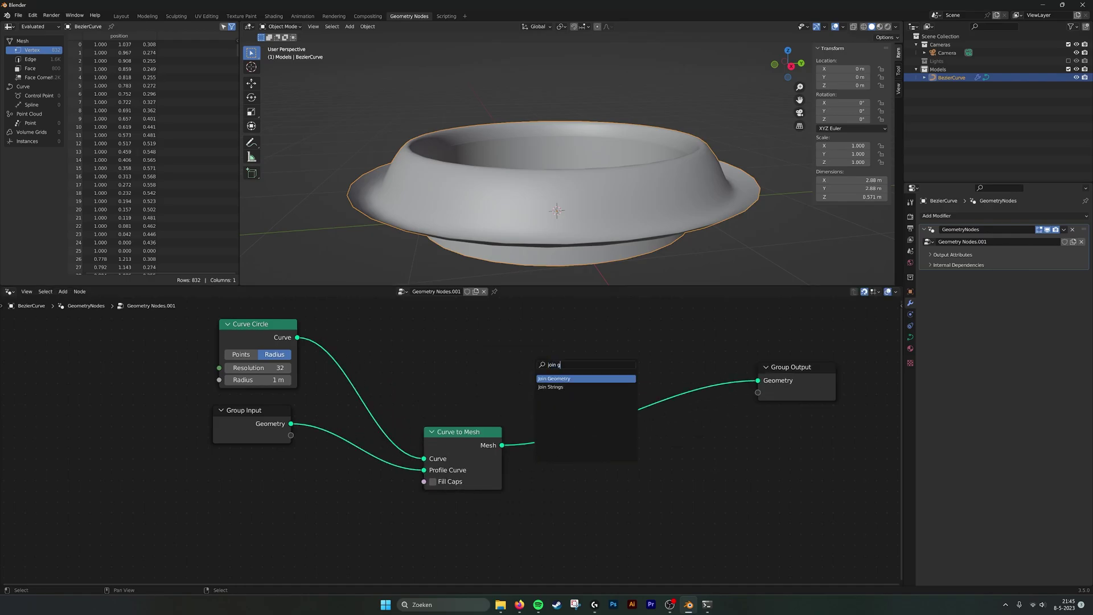
{"action": "key", "text": "Return"}
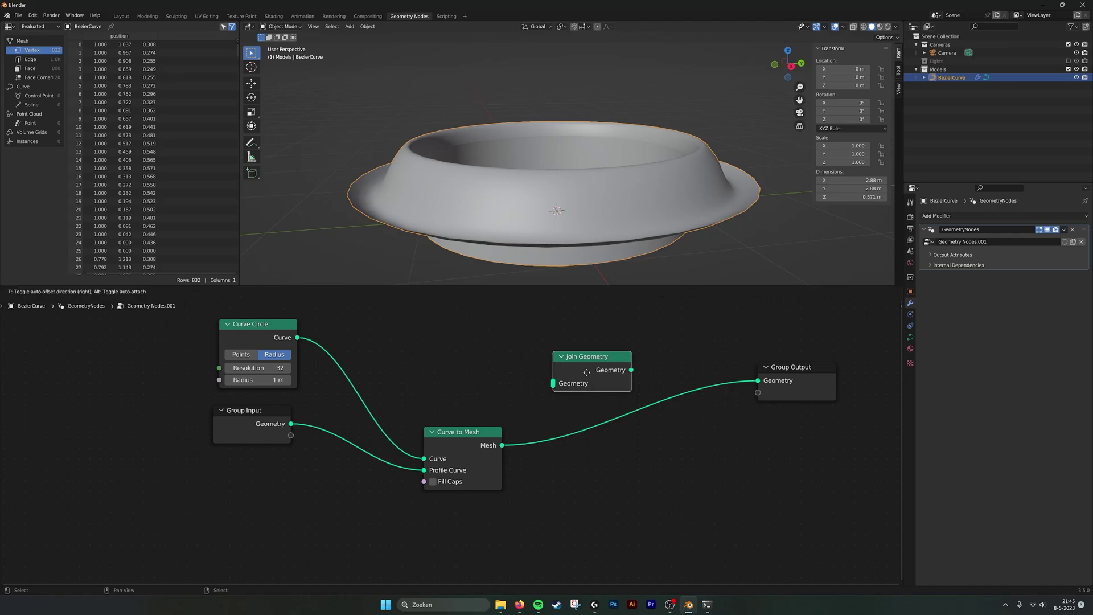
{"action": "left_click", "coordinate": [617, 393]}
{"action": "left_click_drag", "start_coordinate": [291, 424], "coordinate": [658, 400]}
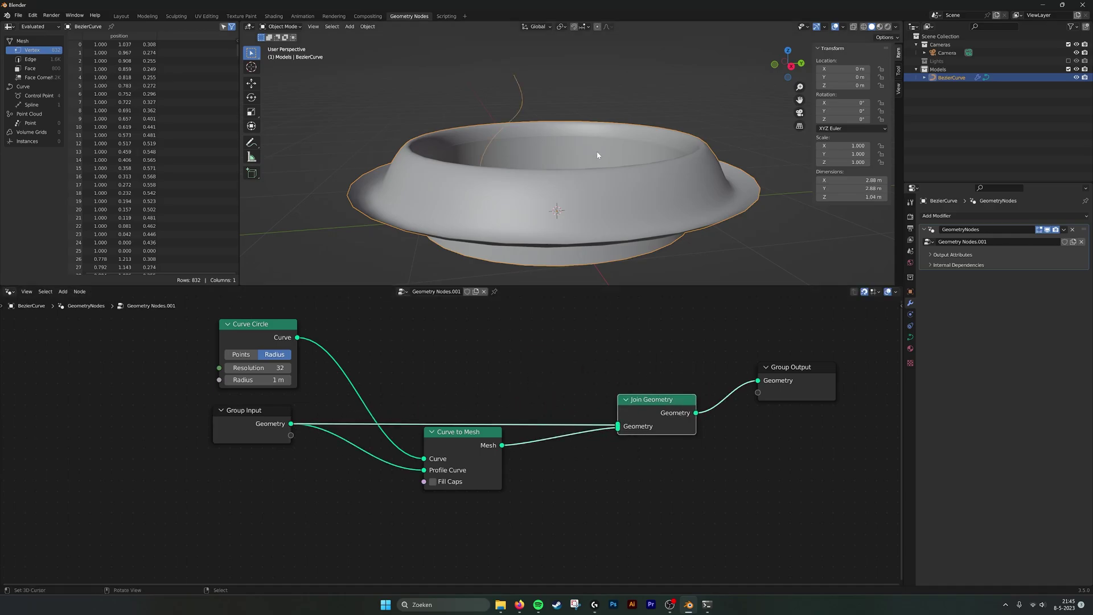
Move Group Input farther left and insert a Transform Geometry node on its link to the Profile Curve input
{"action": "key", "text": "KP_3"}
{"action": "middle_click_drag", "start_coordinate": [531, 174], "coordinate": [544, 186], "text": "shift"}
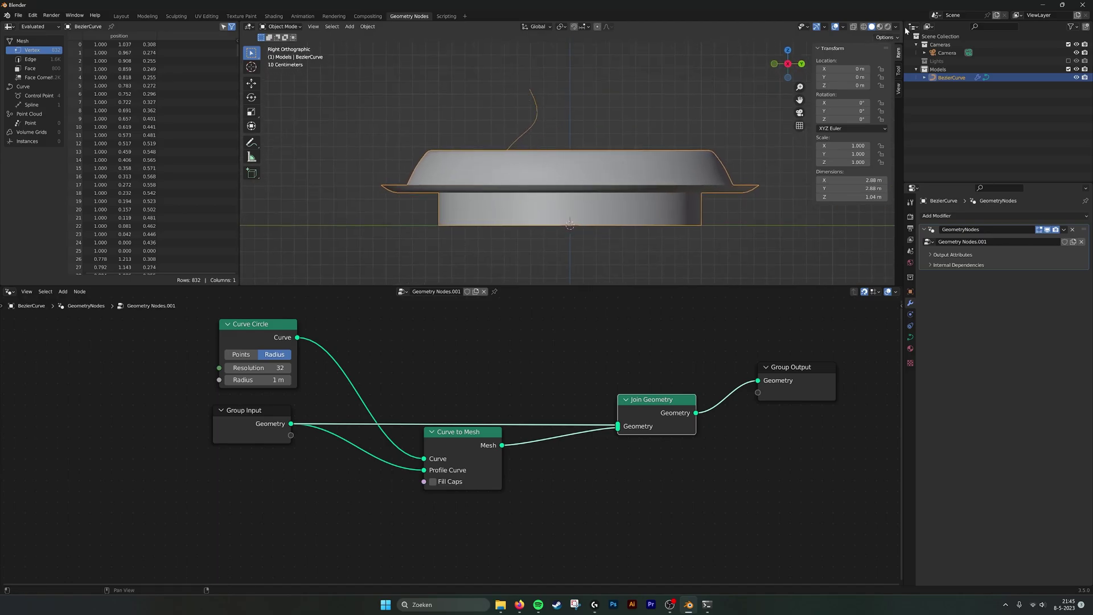
{"action": "middle_click_drag", "start_coordinate": [368, 420], "coordinate": [503, 386]}
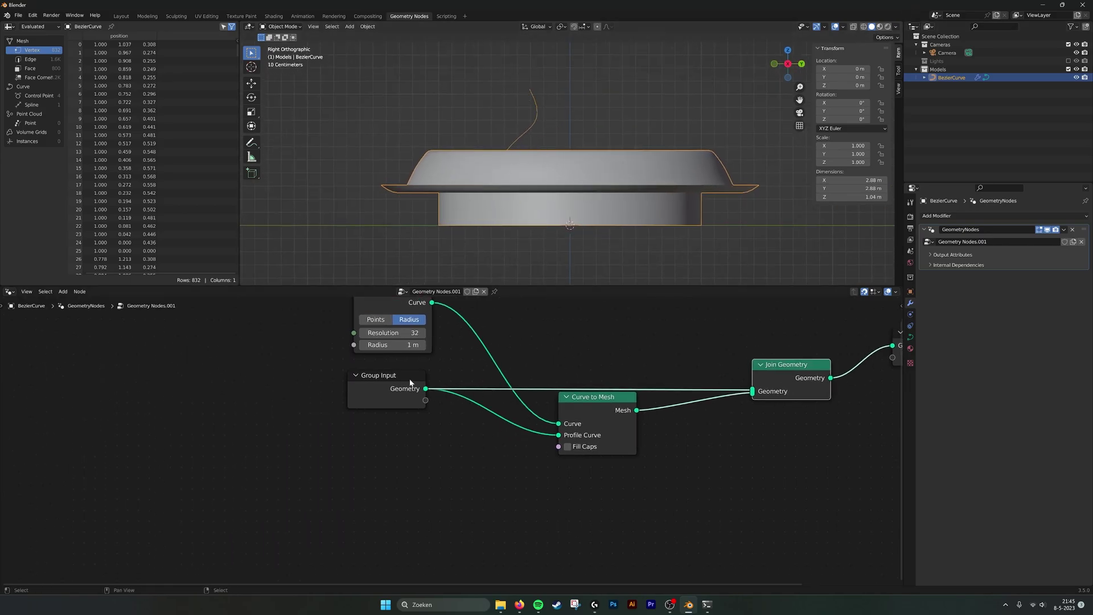
{"action": "left_click_drag", "start_coordinate": [411, 380], "coordinate": [287, 381]}
{"action": "left_click", "coordinate": [501, 370]}
{"action": "key", "text": "shift+a"}
{"action": "left_click", "coordinate": [619, 351]}
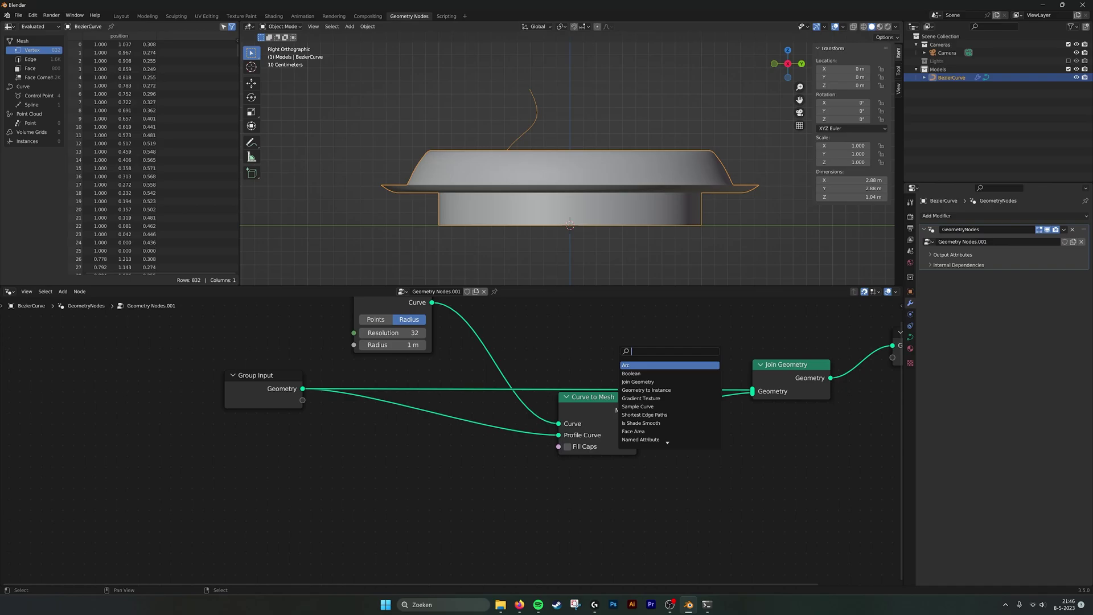
{"action": "type", "text": "transform"}
{"action": "key", "text": "Return"}
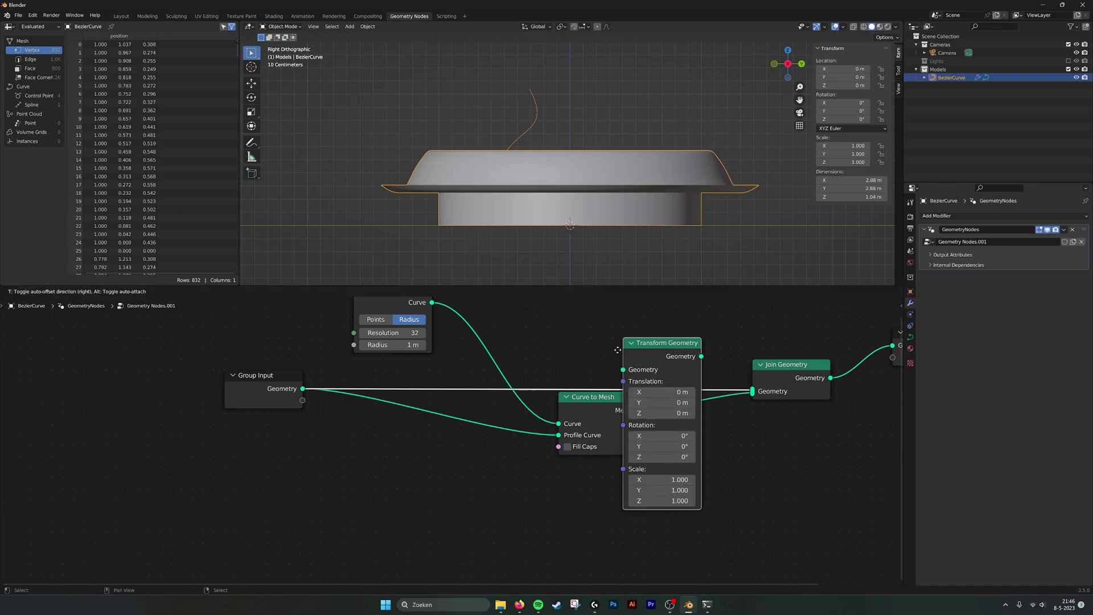
{"action": "left_click", "coordinate": [398, 408]}
Set the X rotation of the Transform Geometry node to 90°
{"action": "middle_click_drag", "start_coordinate": [449, 500], "coordinate": [460, 483]}
{"action": "left_click", "coordinate": [460, 483]}
{"action": "type", "text": "90"}
{"action": "key", "text": "Return"}
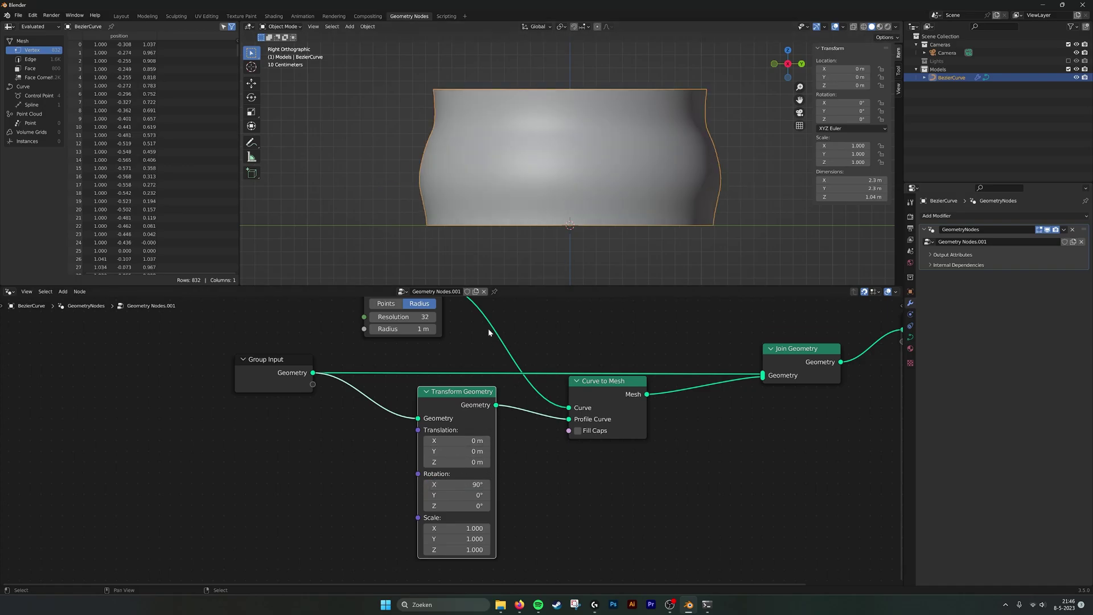
Enable X-ray display in the 3D viewport and set the Curve Circle node's radius to 0.0001 m
{"action": "middle_click_drag", "start_coordinate": [490, 334], "coordinate": [497, 373]}
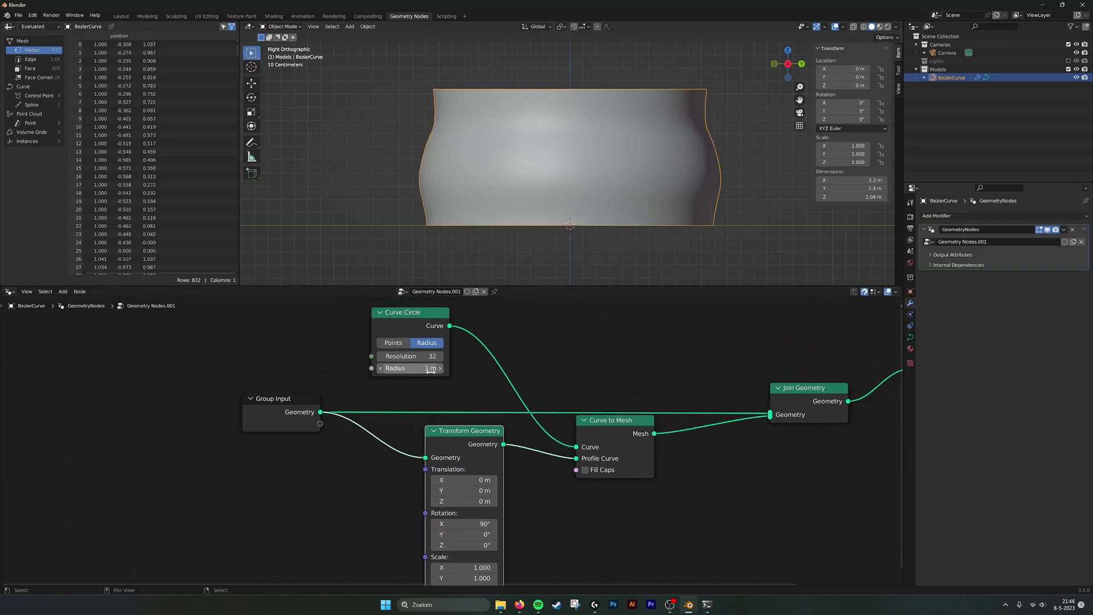
{"action": "left_click", "coordinate": [854, 27]}
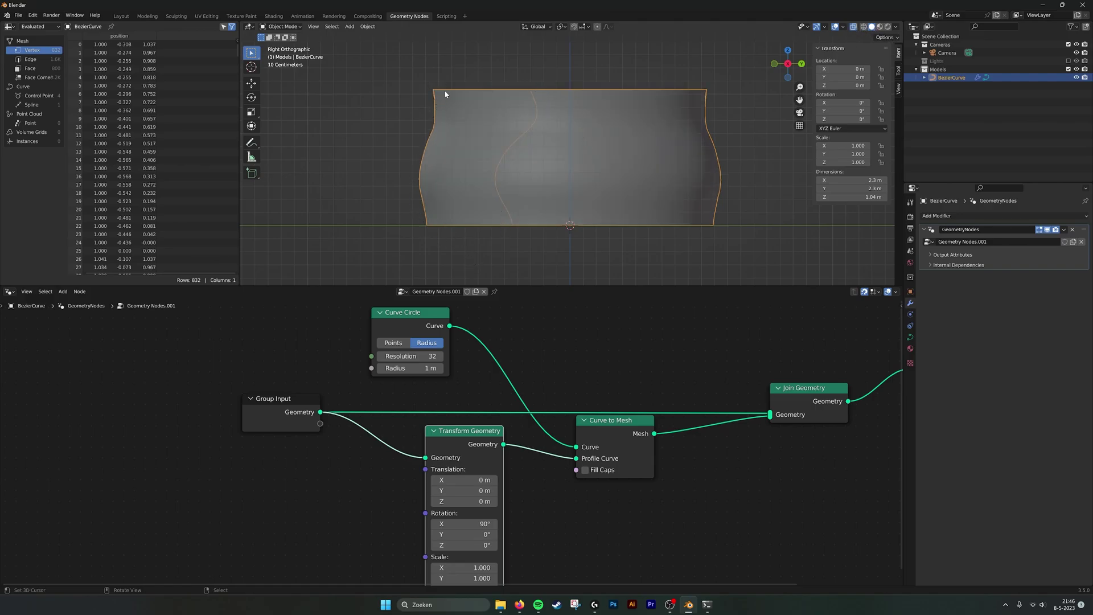
{"action": "left_click", "coordinate": [406, 368]}
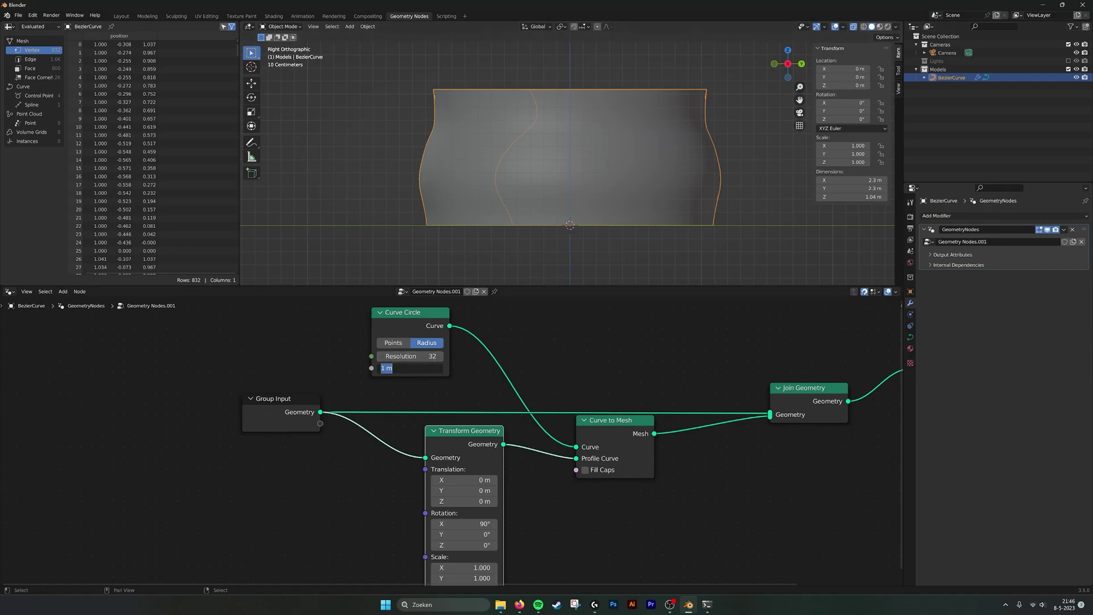
{"action": "key", "text": "BackSpace"}
{"action": "key", "text": "Return"}
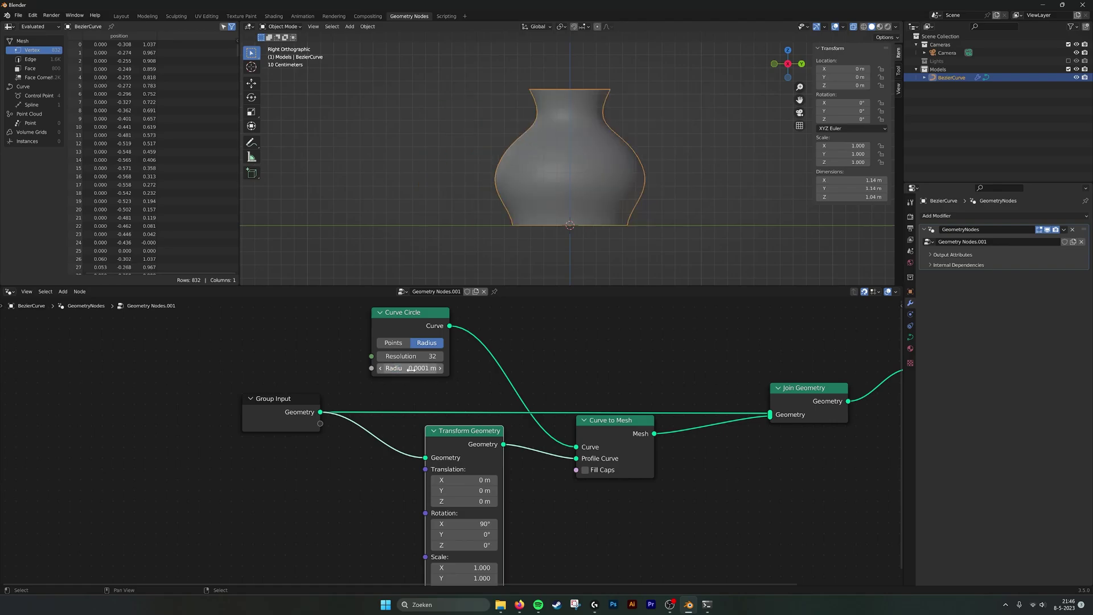
{"action": "scroll", "coordinate": [570, 165], "scroll_direction": "up", "scroll_amount": 1}
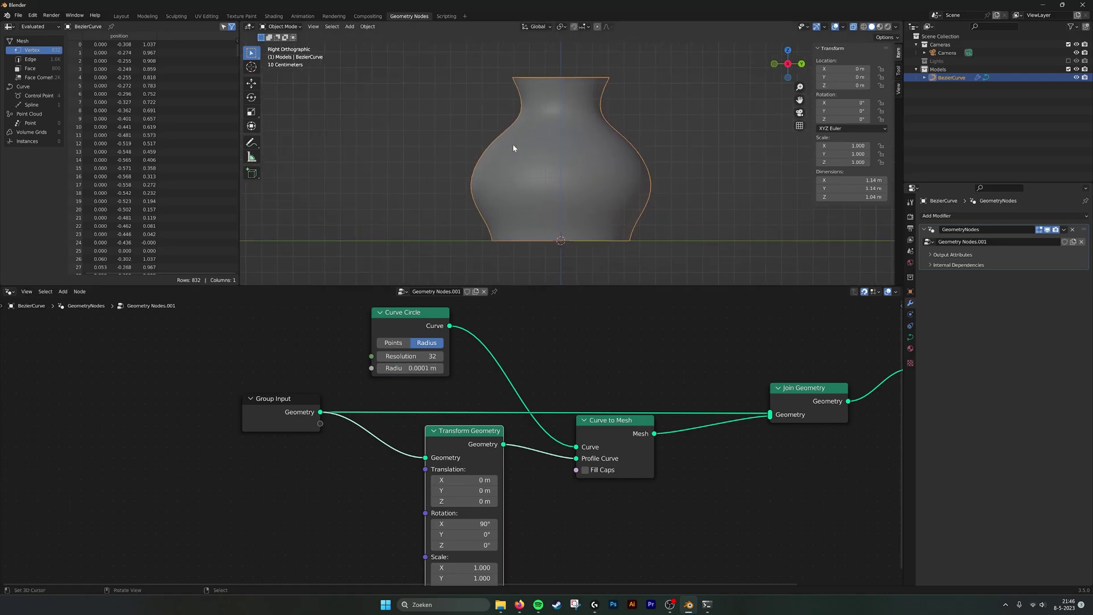
{"action": "left_click_drag", "start_coordinate": [495, 444], "coordinate": [517, 476]}
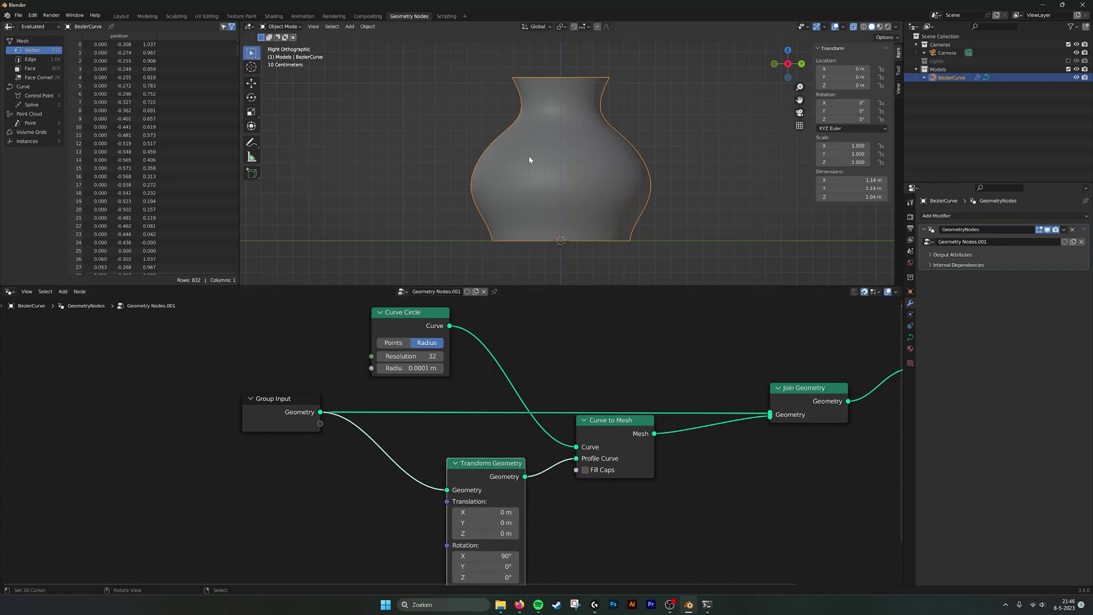
In Edit Mode, move the curve's middle control point outward to about Y -0.60 m, Z 0.53 m and rotate its handles
{"action": "key", "text": "Tab"}
{"action": "middle_click_drag", "start_coordinate": [514, 172], "coordinate": [540, 91]}
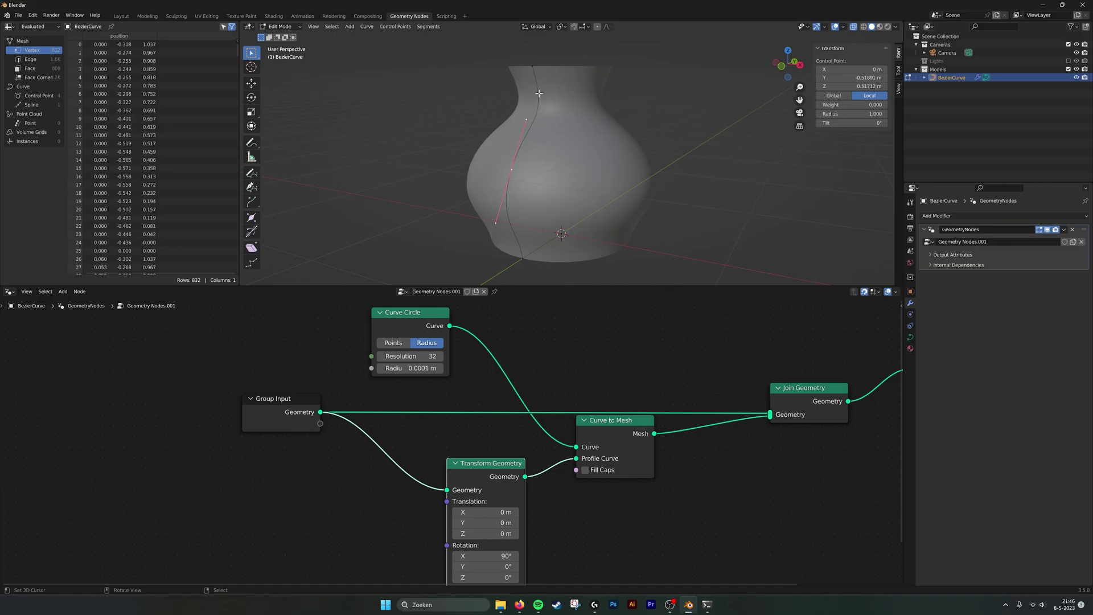
{"action": "middle_click_drag", "start_coordinate": [511, 197], "coordinate": [584, 73]}
{"action": "middle_click_drag", "start_coordinate": [634, 144], "coordinate": [666, 148], "text": "alt"}
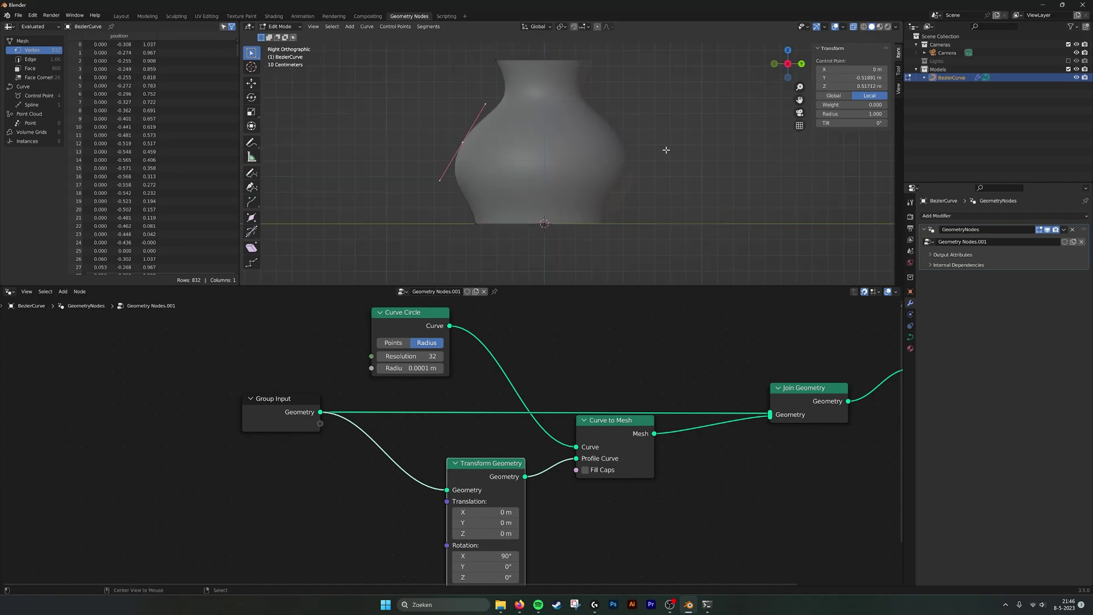
{"action": "middle_click_drag", "start_coordinate": [551, 149], "coordinate": [588, 157], "text": "shift"}
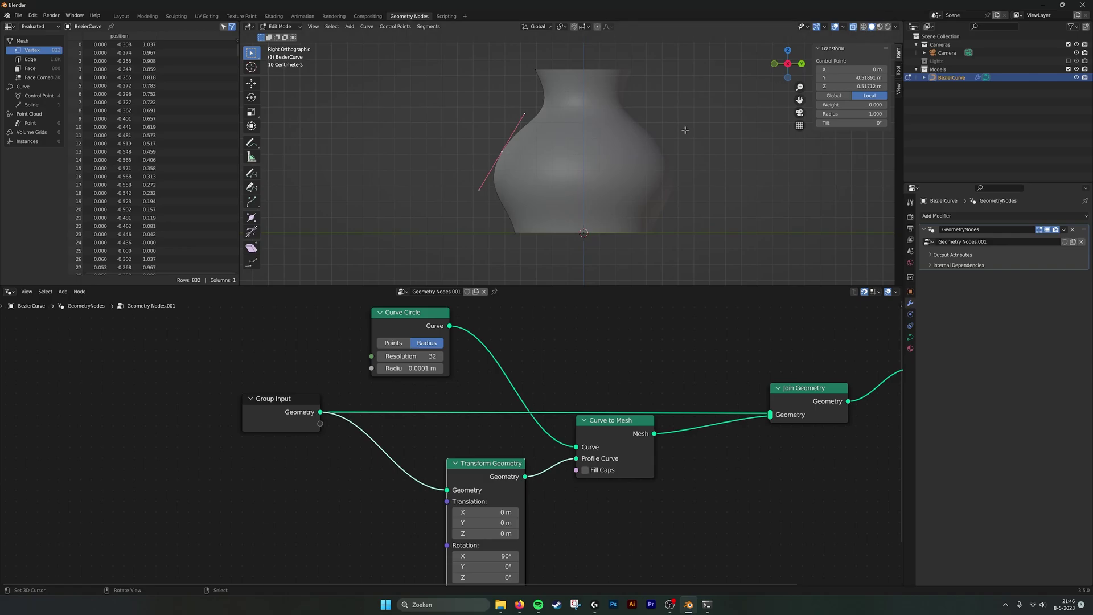
{"action": "key", "text": "g"}
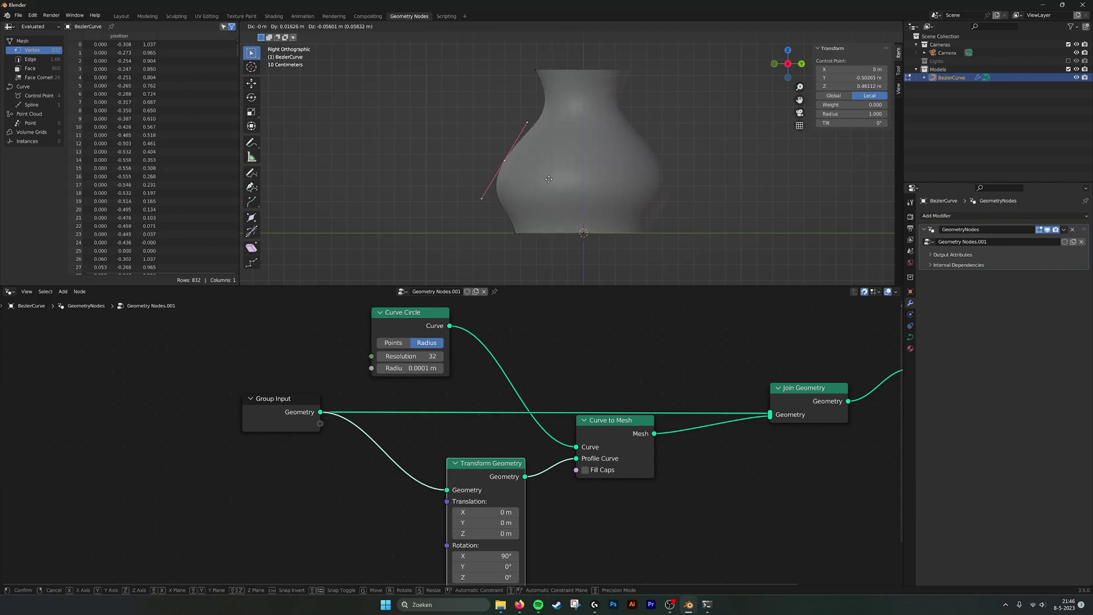
{"action": "left_click", "coordinate": [647, 142]}
{"action": "key", "text": "r"}
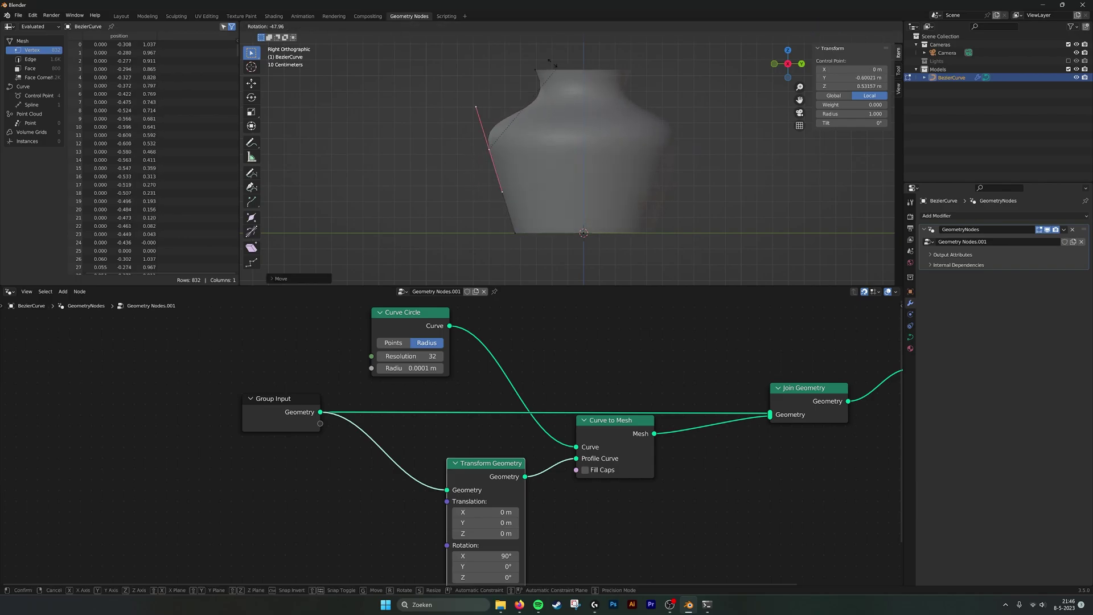
Try moving the profile curve's top control point outward and upward
{"action": "left_click", "coordinate": [535, 63]}
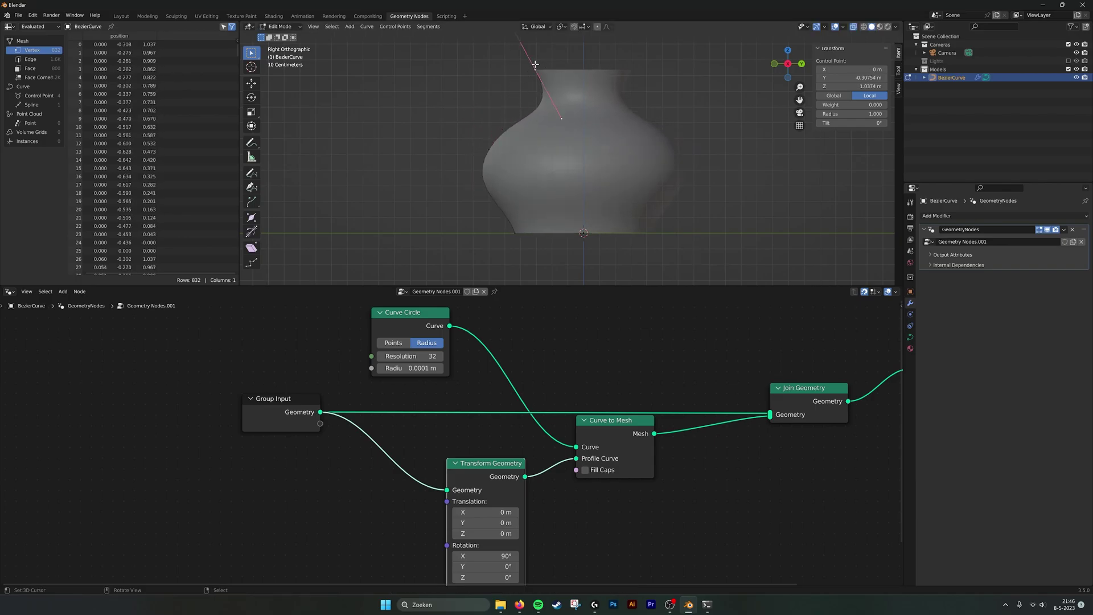
{"action": "scroll", "coordinate": [584, 171], "scroll_direction": "down", "scroll_amount": 3}
{"action": "key", "text": "g"}
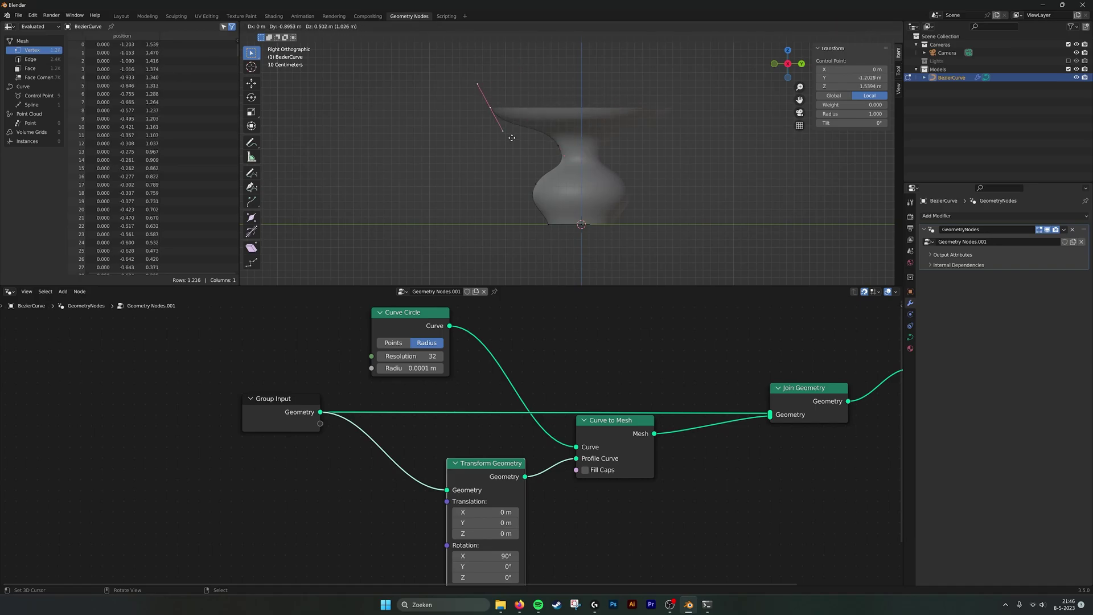
{"action": "left_click", "coordinate": [537, 119]}
{"action": "key", "text": "x"}
{"action": "left_click", "coordinate": [538, 119]}
Return to Object Mode and rearrange the node tree by moving Curve Circle farther right and Group Input farther left
{"action": "key", "text": "Tab"}
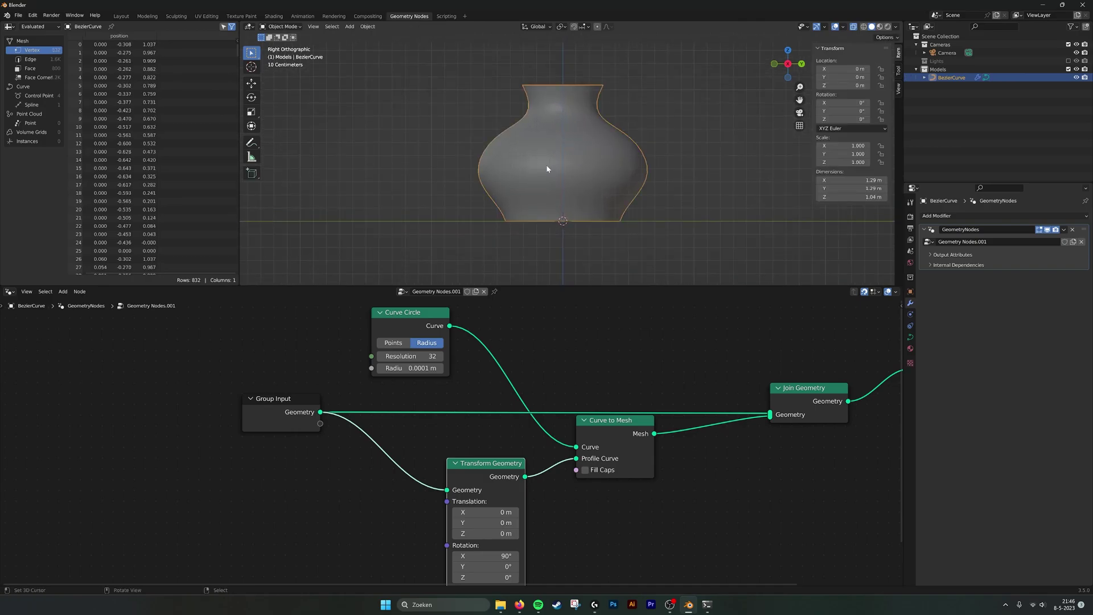
{"action": "mouse_move", "coordinate": [470, 366]}
{"action": "middle_mouse_down"}
{"action": "mouse_move", "coordinate": [458, 341]}
{"action": "mouse_move", "coordinate": [473, 352]}
{"action": "middle_mouse_up"}
{"action": "scroll", "coordinate": [457, 341], "scroll_direction": "down", "scroll_amount": 2}
{"action": "left_click", "coordinate": [446, 328]}
{"action": "left_click_drag", "start_coordinate": [447, 329], "coordinate": [511, 329]}
{"action": "left_click_drag", "start_coordinate": [328, 401], "coordinate": [291, 403]}
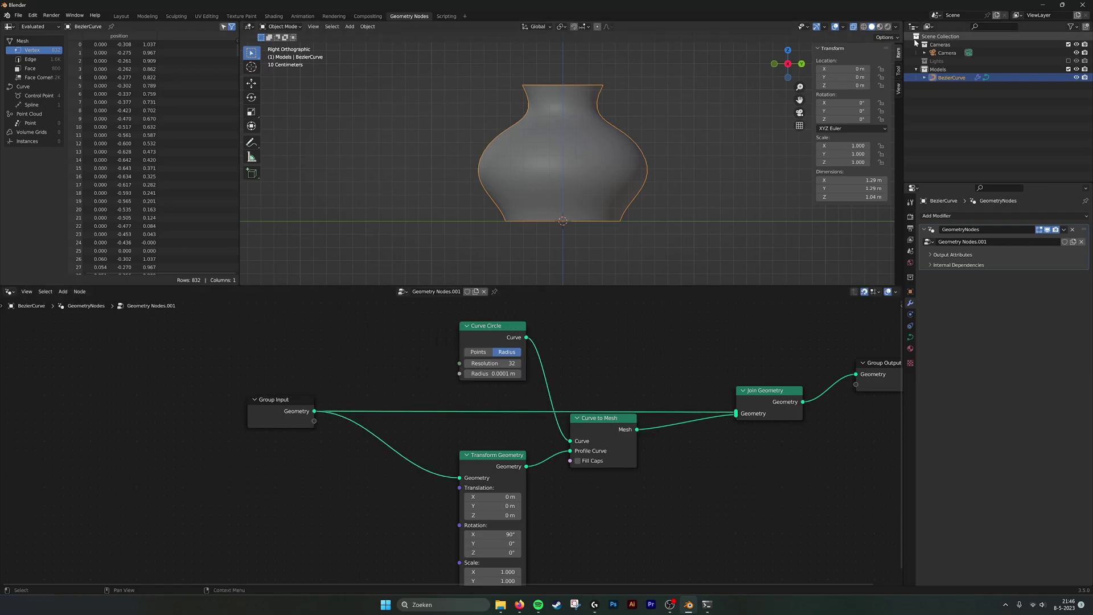
Switch the viewport to wireframe, expose the Curve Circle's Resolution as a group input, and set the modifier's Resolution to 38
{"action": "left_click", "coordinate": [864, 26]}
{"action": "middle_click_drag", "start_coordinate": [437, 374], "coordinate": [469, 359]}
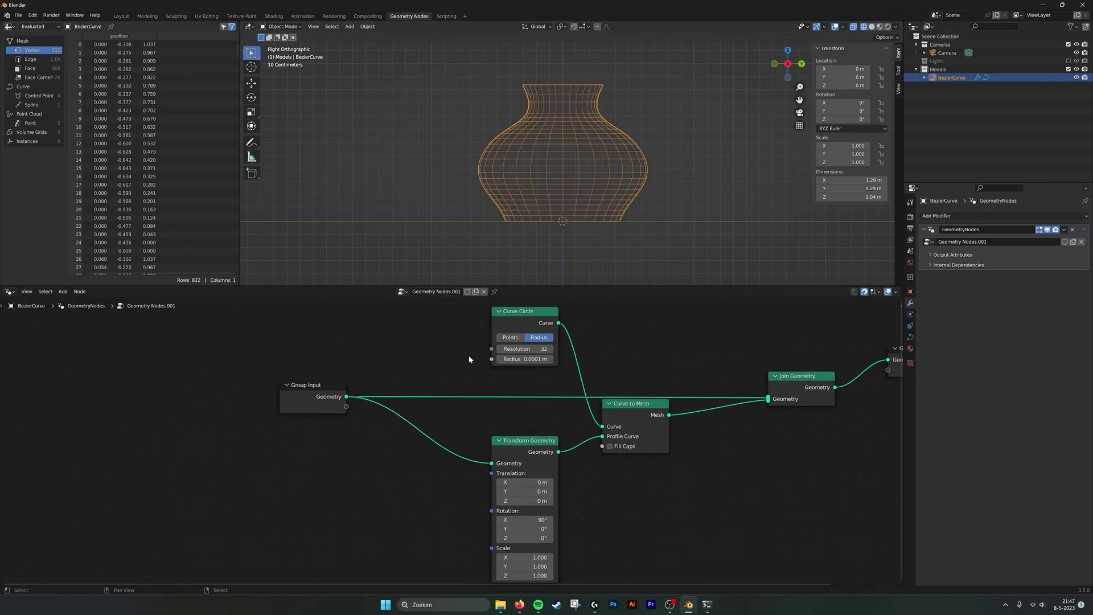
{"action": "left_click_drag", "start_coordinate": [492, 348], "coordinate": [346, 406]}
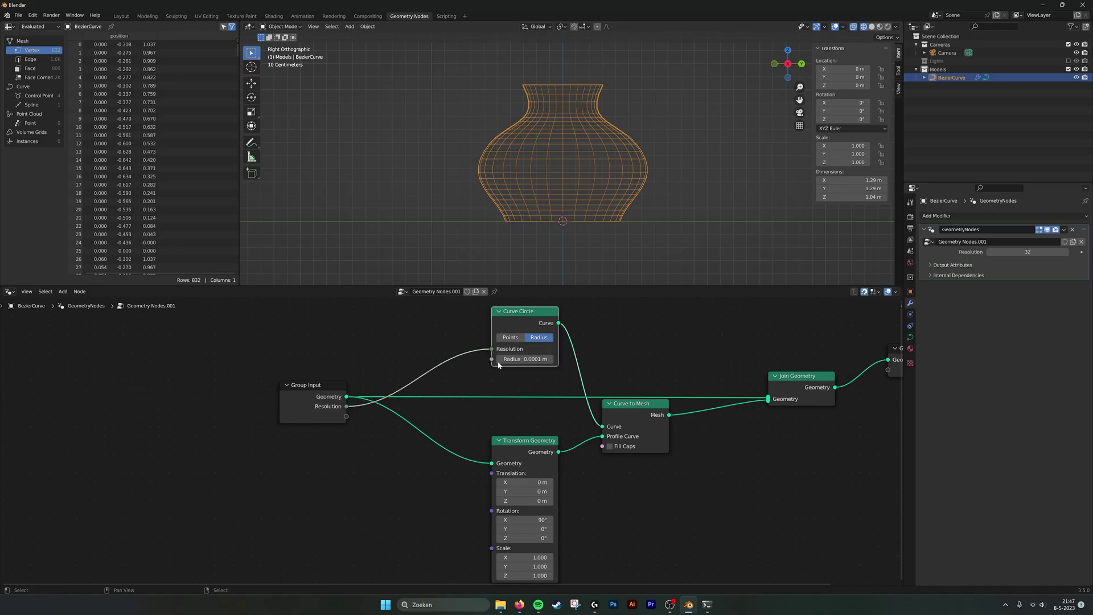
{"action": "middle_click_drag", "start_coordinate": [435, 398], "coordinate": [409, 386]}
{"action": "left_click_drag", "start_coordinate": [1038, 253], "coordinate": [1070, 252]}
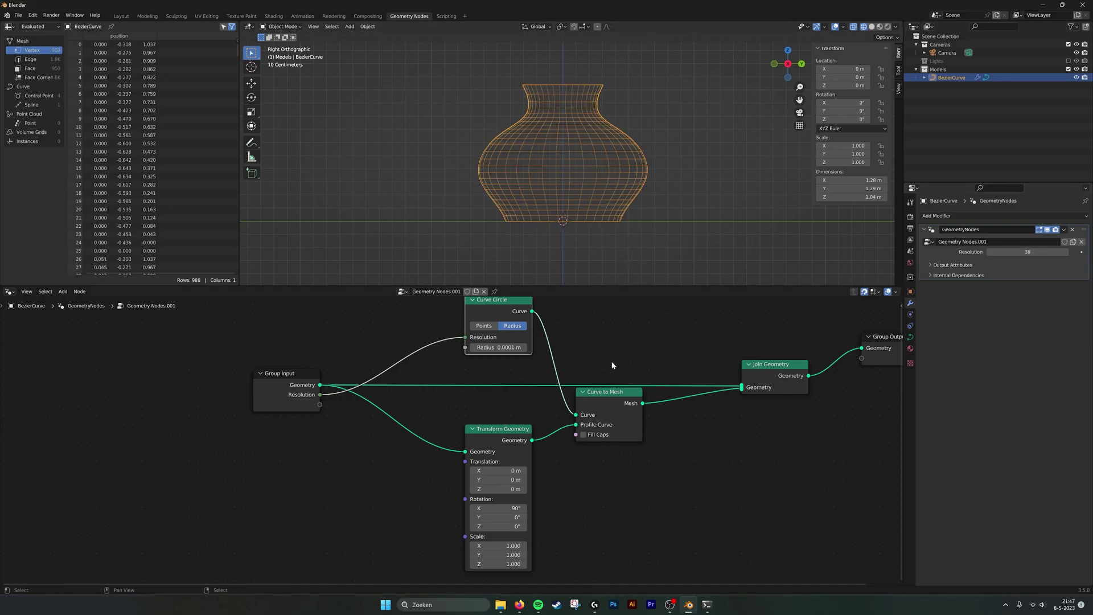
Insert a Resample Curve node in Count mode between the Group Input and Transform Geometry nodes
{"action": "key", "text": "shift+a"}
{"action": "left_click", "coordinate": [574, 360]}
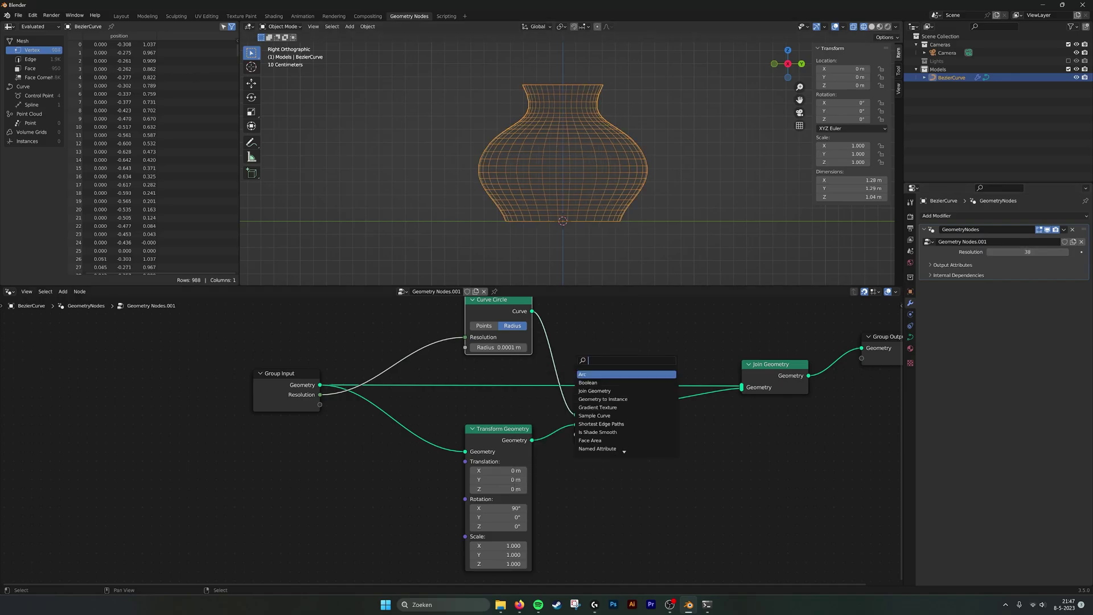
{"action": "type", "text": "res"}
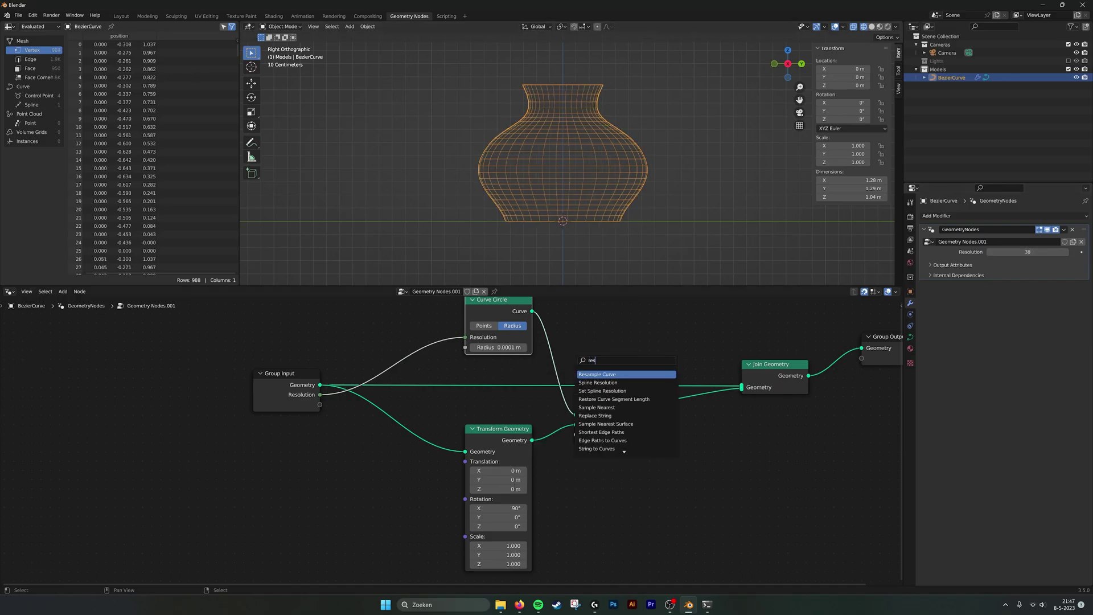
{"action": "key", "text": "Return"}
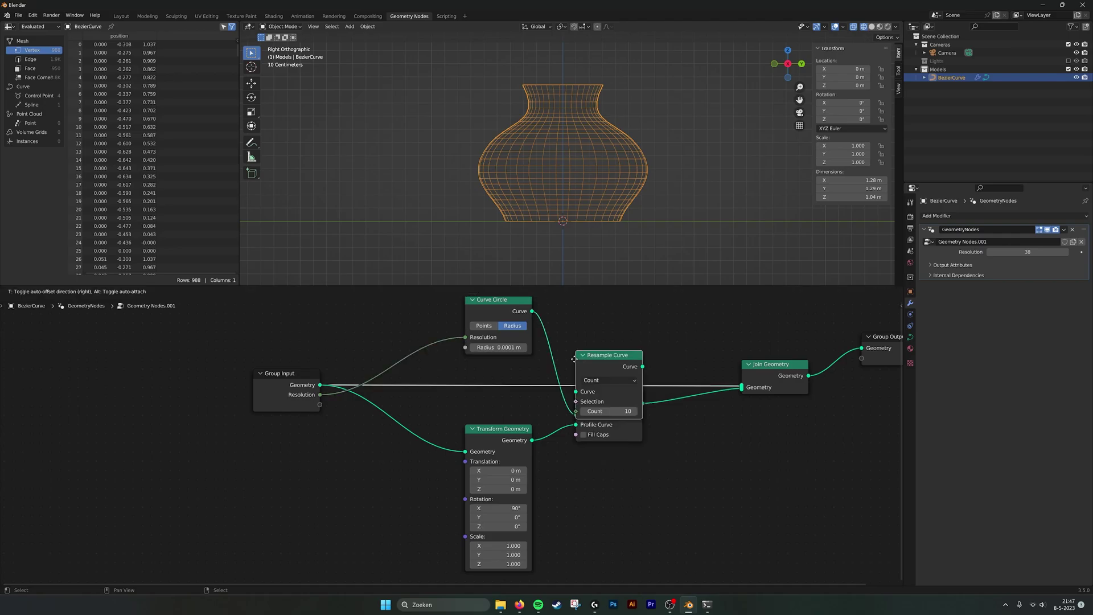
{"action": "left_click", "coordinate": [367, 426]}
{"action": "middle_click_drag", "start_coordinate": [366, 426], "coordinate": [431, 430]}
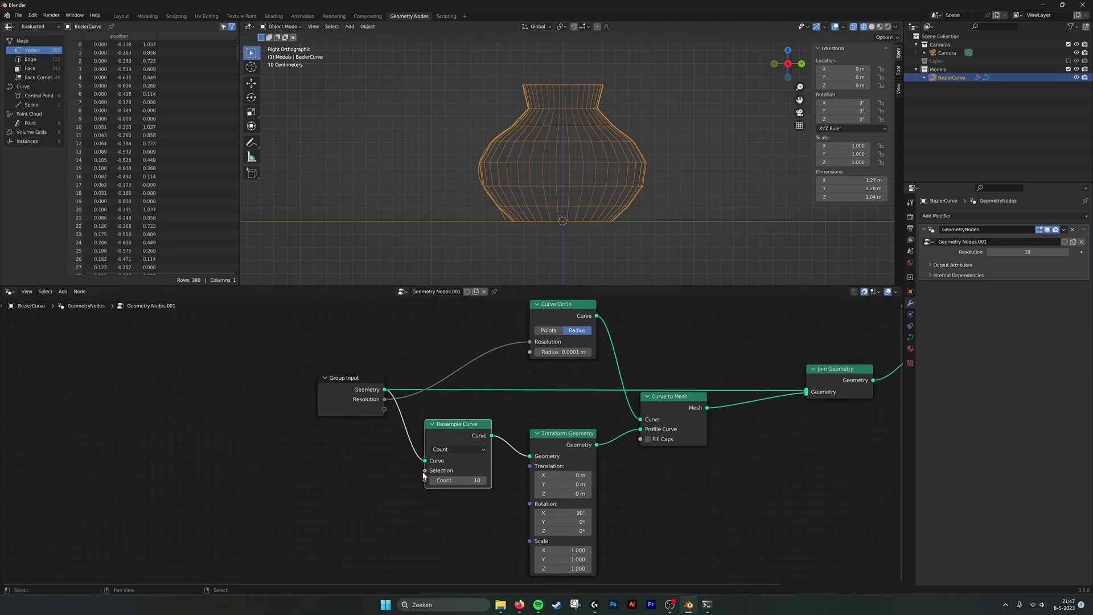
Expose the Resample Curve's Count as a group input, then set the modifier's Resolution to 28 and Count to 19
{"action": "left_click_drag", "start_coordinate": [425, 480], "coordinate": [385, 409]}
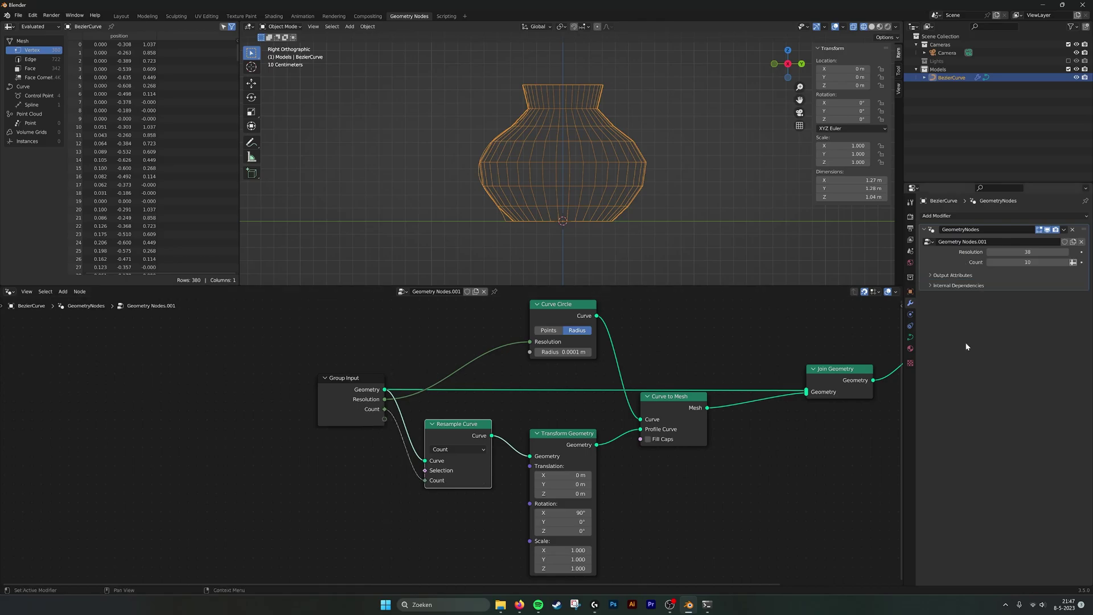
{"action": "mouse_move", "coordinate": [1060, 262]}
{"action": "left_mouse_down"}
{"action": "mouse_move", "coordinate": [1025, 262]}
{"action": "mouse_move", "coordinate": [1070, 262]}
{"action": "left_mouse_up"}
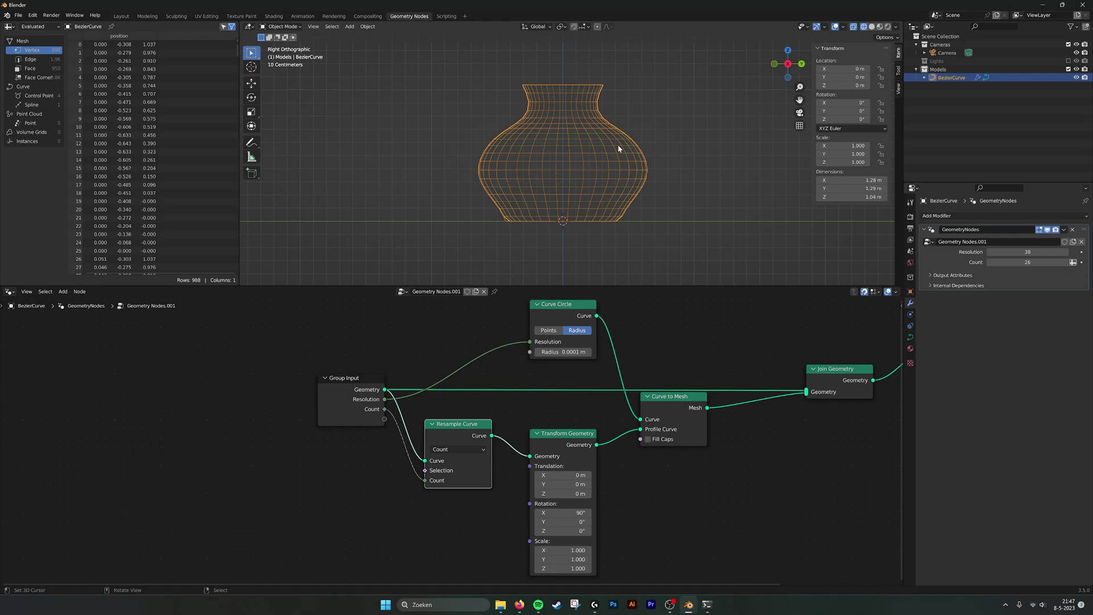
{"action": "mouse_move", "coordinate": [1027, 252]}
{"action": "left_mouse_down"}
{"action": "mouse_move", "coordinate": [999, 251]}
{"action": "mouse_move", "coordinate": [1022, 262]}
{"action": "mouse_move", "coordinate": [1011, 262]}
{"action": "left_mouse_up"}
Deselect the vase and display it in solid shading with X-ray turned off
{"action": "middle_click_drag", "start_coordinate": [661, 153], "coordinate": [695, 142]}
{"action": "left_click", "coordinate": [695, 142]}
{"action": "left_click", "coordinate": [872, 27]}
{"action": "mouse_move", "coordinate": [674, 91]}
{"action": "middle_mouse_down"}
{"action": "mouse_move", "coordinate": [654, 120]}
{"action": "mouse_move", "coordinate": [695, 138]}
{"action": "middle_mouse_up"}
{"action": "left_click", "coordinate": [854, 27]}
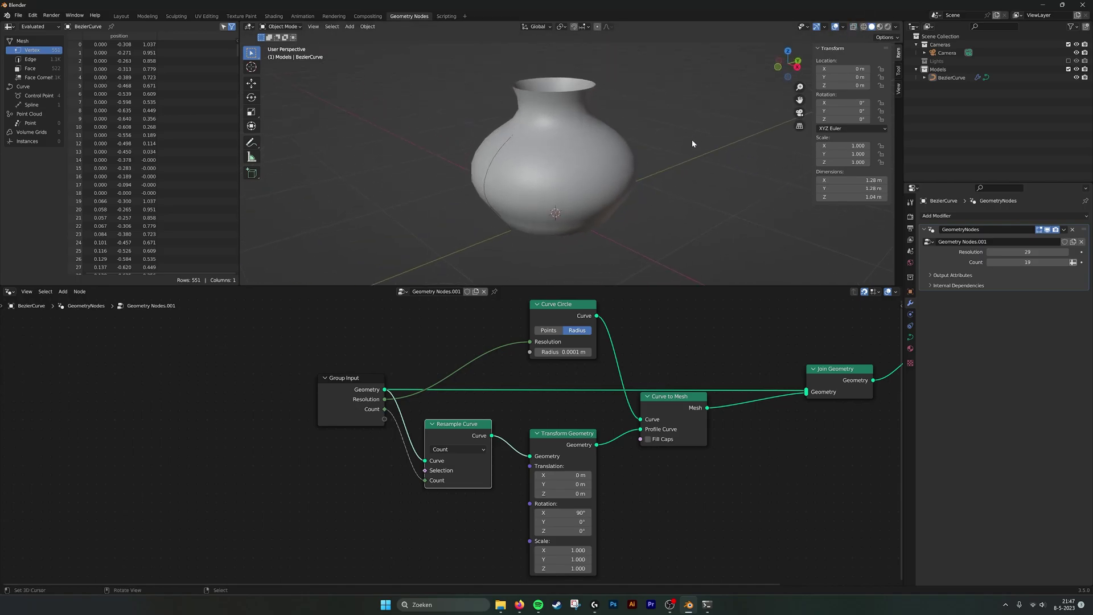
Move Group Output far to the right and lower the Resample Curve, Transform Geometry and Curve to Mesh nodes together
{"action": "scroll", "coordinate": [695, 360], "scroll_direction": "down", "scroll_amount": 4}
{"action": "middle_click_drag", "start_coordinate": [694, 360], "coordinate": [443, 366]}
{"action": "left_click_drag", "start_coordinate": [571, 375], "coordinate": [735, 400]}
{"action": "left_click_drag", "start_coordinate": [488, 400], "coordinate": [448, 400]}
{"action": "middle_click_drag", "start_coordinate": [338, 412], "coordinate": [485, 379]}
{"action": "left_click_drag", "start_coordinate": [534, 480], "coordinate": [342, 401]}
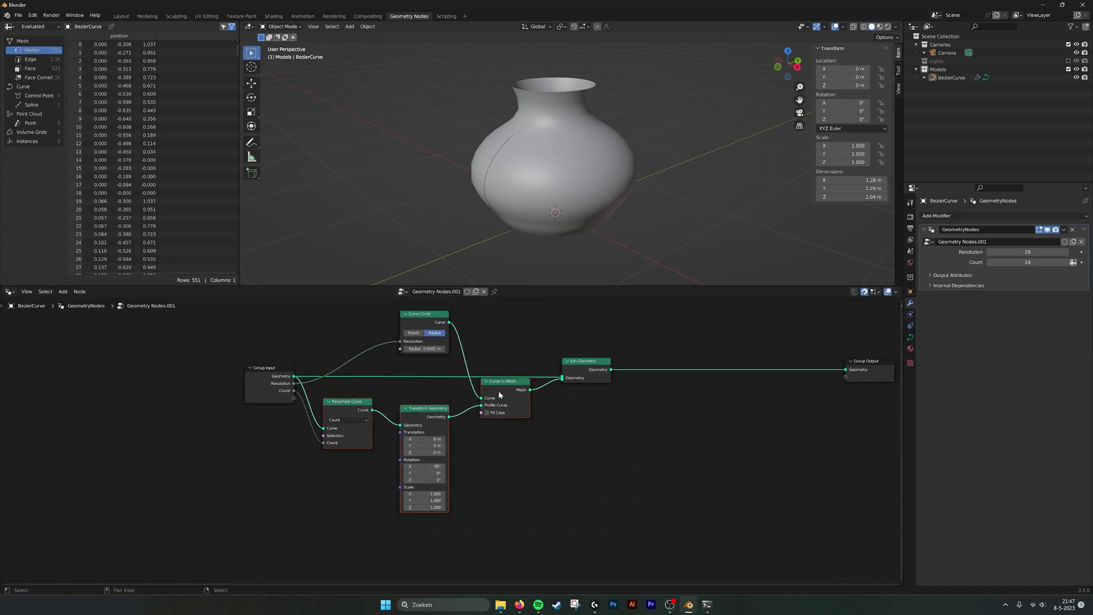
{"action": "left_click_drag", "start_coordinate": [497, 389], "coordinate": [505, 429]}
Move Join Geometry beside Group Output, shift both farther right, and leave space after Curve to Mesh
{"action": "left_click_drag", "start_coordinate": [594, 373], "coordinate": [803, 373]}
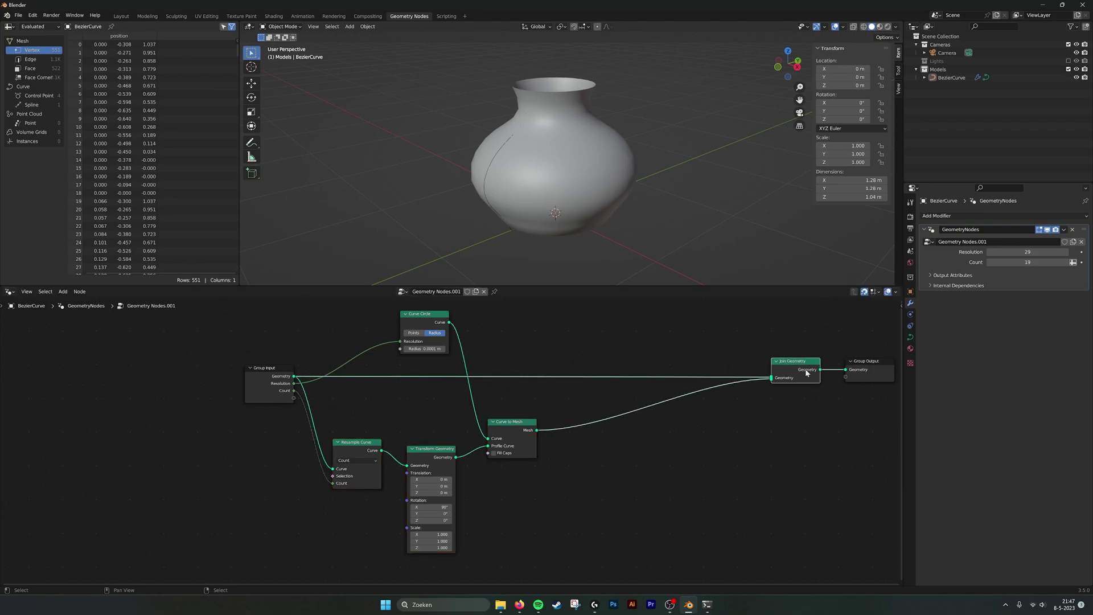
{"action": "middle_click_drag", "start_coordinate": [801, 373], "coordinate": [714, 373]}
{"action": "left_click_drag", "start_coordinate": [665, 335], "coordinate": [809, 411]}
{"action": "left_click_drag", "start_coordinate": [781, 368], "coordinate": [868, 374]}
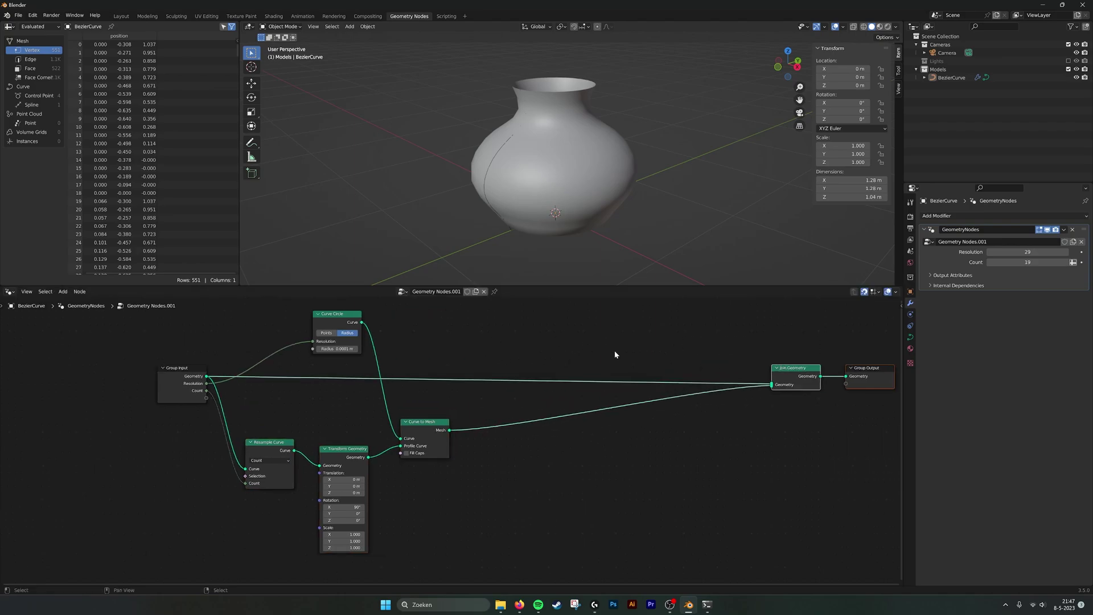
{"action": "left_click_drag", "start_coordinate": [802, 370], "coordinate": [801, 363]}
{"action": "left_click", "coordinate": [767, 340]}
Switch to the Shading workspace and set the shader editor from World to Object
{"action": "scroll", "coordinate": [610, 376], "scroll_direction": "up", "scroll_amount": 3}
{"action": "middle_click_drag", "start_coordinate": [548, 398], "coordinate": [576, 380]}
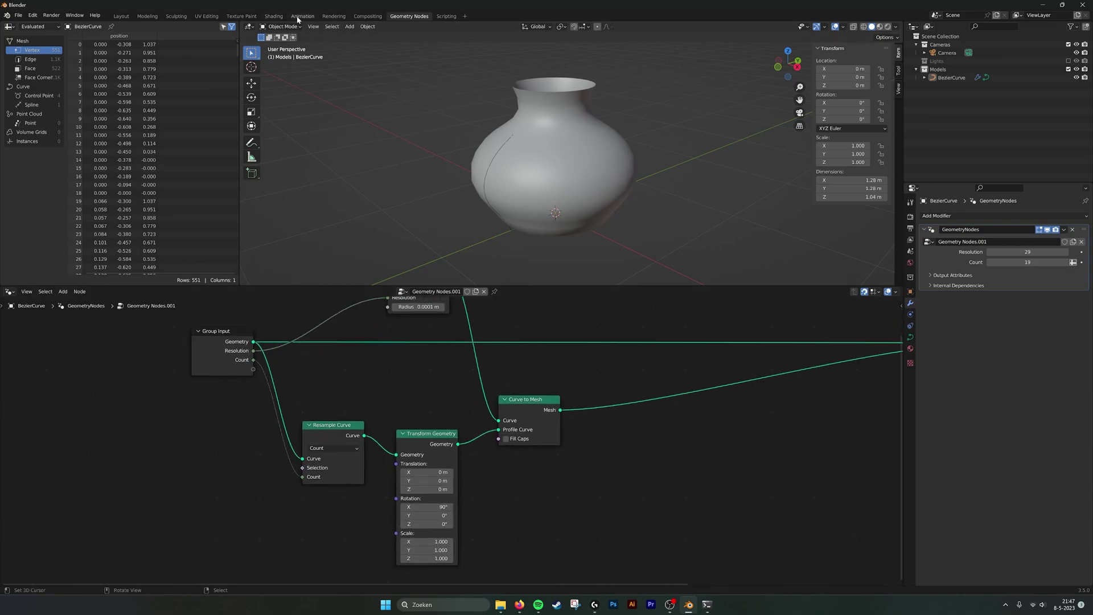
{"action": "left_click", "coordinate": [274, 16]}
{"action": "middle_click_drag", "start_coordinate": [216, 331], "coordinate": [353, 331]}
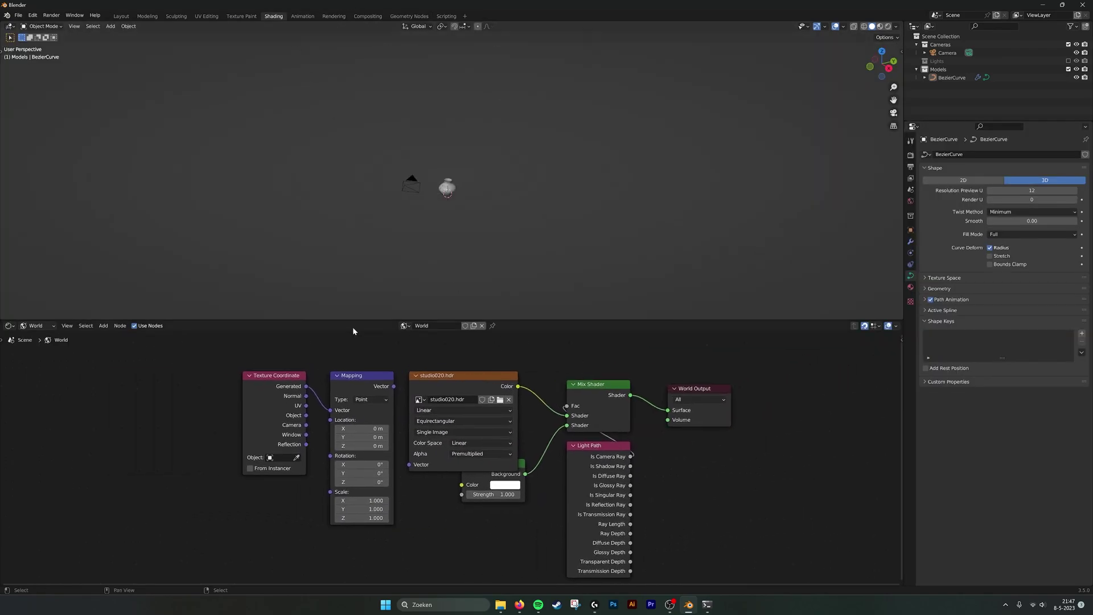
{"action": "left_click", "coordinate": [43, 328]}
{"action": "left_click", "coordinate": [35, 337]}
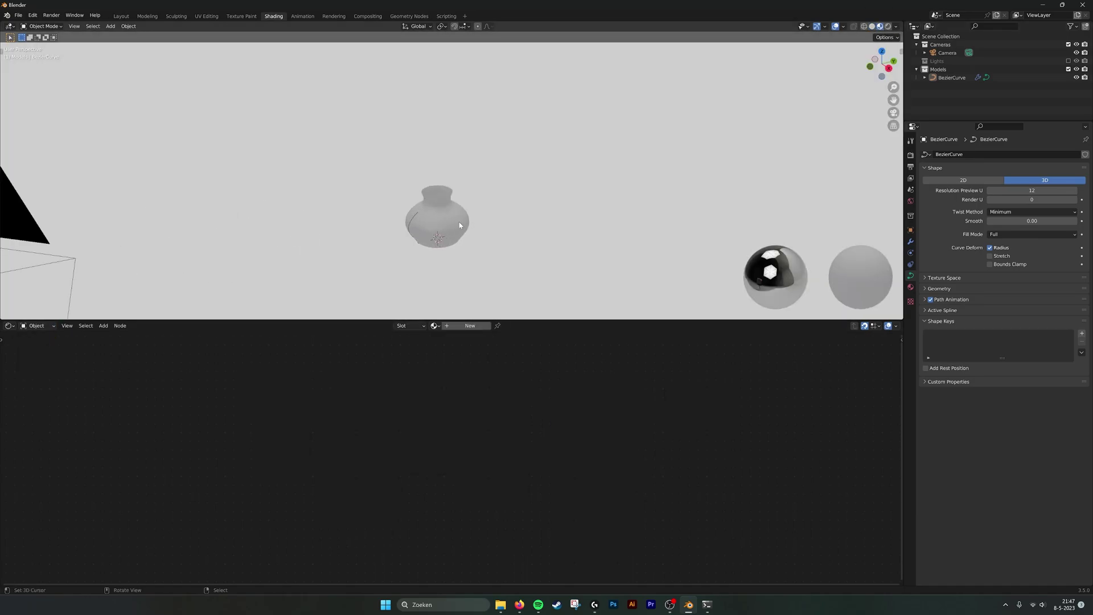
Select the vase object and create a new material named Vase for it
{"action": "right_click", "coordinate": [459, 224]}
{"action": "middle_click_drag", "start_coordinate": [459, 225], "coordinate": [633, 168]}
{"action": "scroll", "coordinate": [570, 176], "scroll_direction": "up", "scroll_amount": 7}
{"action": "scroll", "coordinate": [633, 168], "scroll_direction": "down", "scroll_amount": 6}
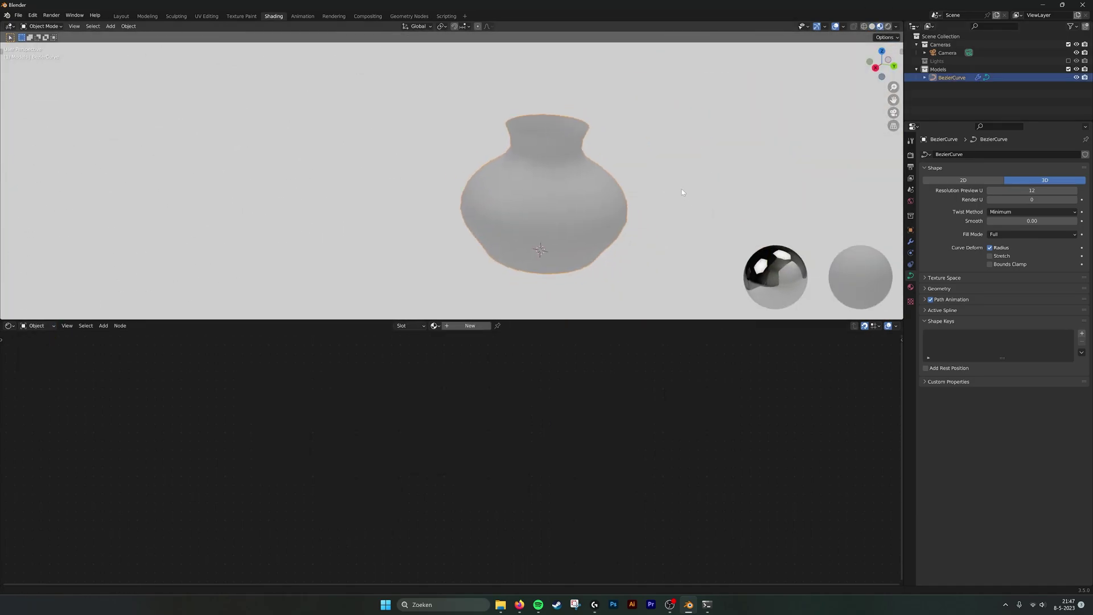
{"action": "left_click", "coordinate": [435, 325]}
{"action": "left_click", "coordinate": [456, 339]}
{"action": "left_click", "coordinate": [453, 326]}
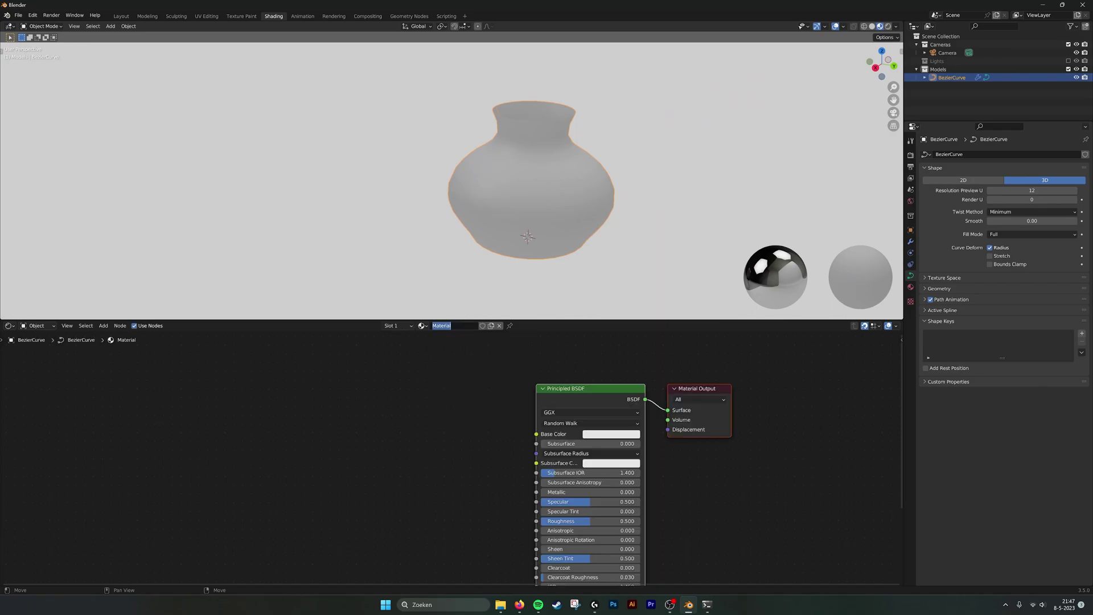
{"action": "type", "text": "vAse"}
{"action": "key", "text": "Return"}
Return to the Geometry Nodes workspace and insert a Set Material node between Curve to Mesh and Join Geometry
{"action": "left_click", "coordinate": [409, 16]}
{"action": "scroll", "coordinate": [577, 352], "scroll_direction": "up", "scroll_amount": 4}
{"action": "left_click_drag", "start_coordinate": [597, 357], "coordinate": [452, 335]}
{"action": "type", "text": "set mat"}
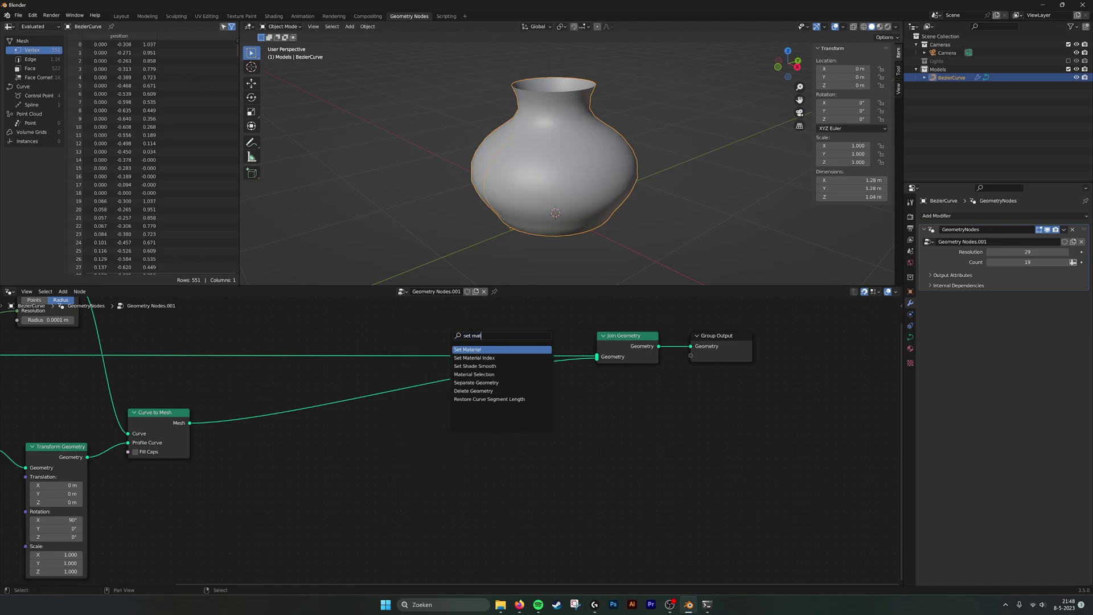
{"action": "key", "text": "Return"}
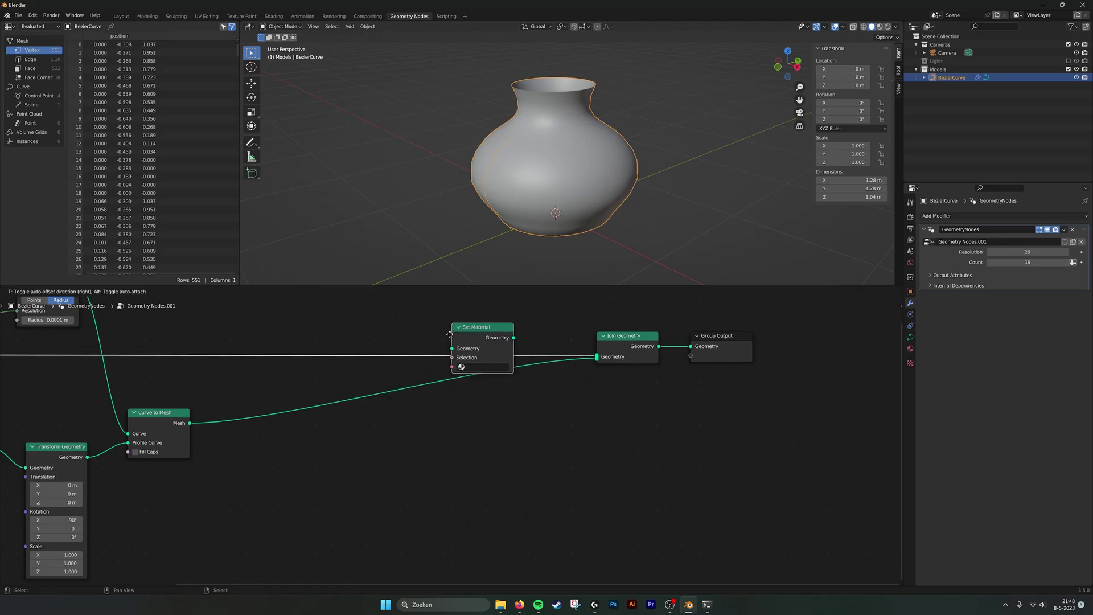
{"action": "left_click", "coordinate": [348, 394]}
Assign the Vase material in the Set Material node, display the viewport in Material Preview, and move the node farther right
{"action": "left_click", "coordinate": [392, 425]}
{"action": "left_click", "coordinate": [373, 439]}
{"action": "left_click", "coordinate": [879, 26]}
{"action": "middle_click_drag", "start_coordinate": [487, 384], "coordinate": [654, 326]}
{"action": "left_click_drag", "start_coordinate": [564, 330], "coordinate": [625, 346]}
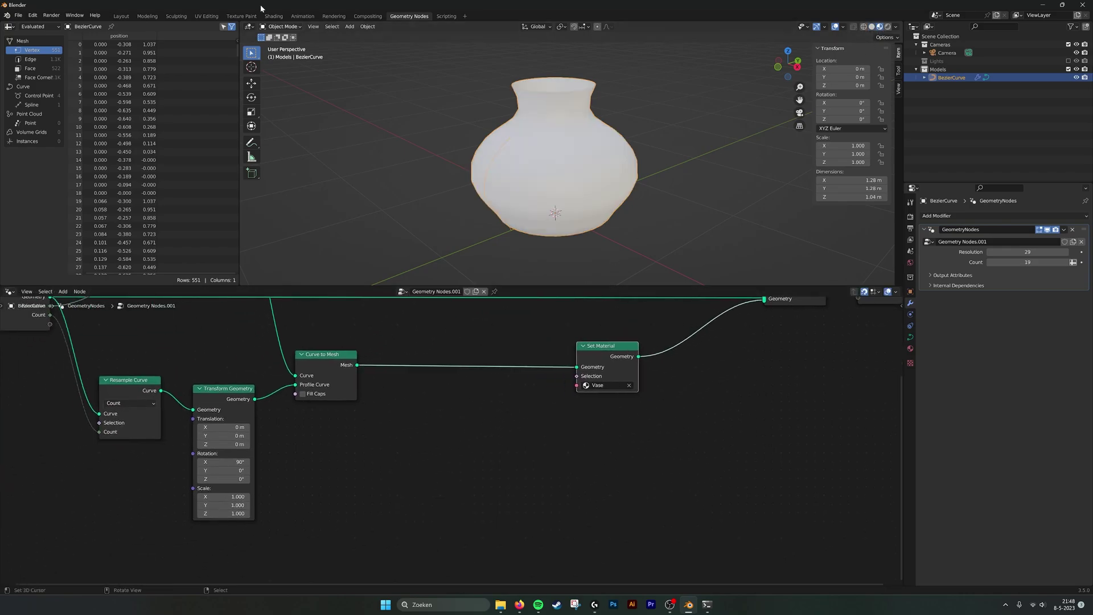
In the Shading workspace, add an Image Texture node and connect its Color to the Principled BSDF's Base Color
{"action": "left_click", "coordinate": [274, 16]}
{"action": "key", "text": "shift+a"}
{"action": "left_click", "coordinate": [421, 384]}
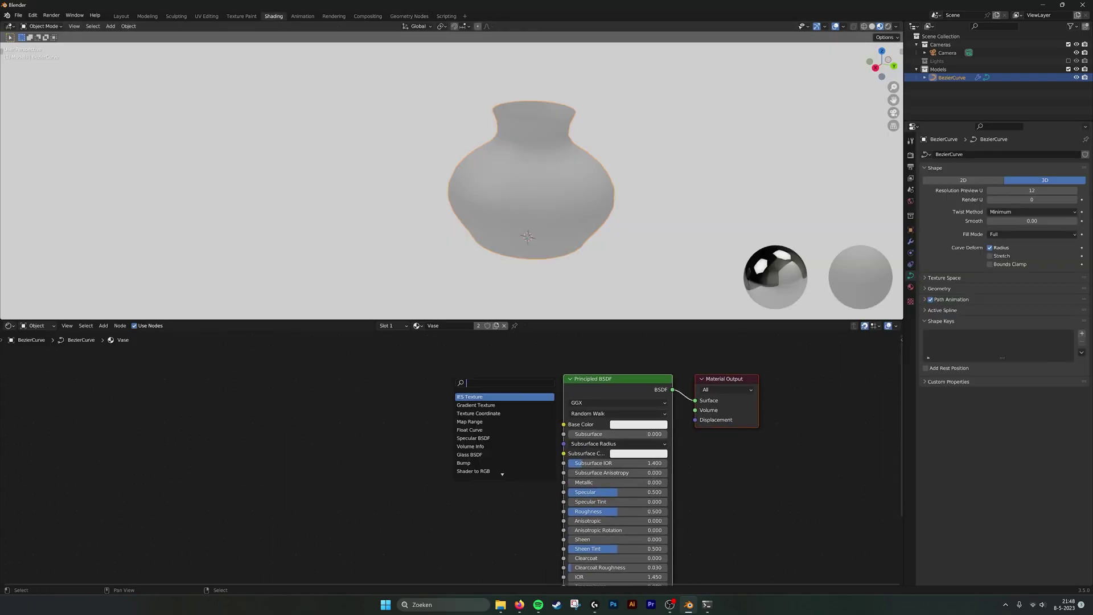
{"action": "type", "text": "image"}
{"action": "key", "text": "Return"}
{"action": "left_click", "coordinate": [490, 393]}
{"action": "left_click_drag", "start_coordinate": [502, 386], "coordinate": [566, 427]}
Create a 1024 × 1024 px Color Grid image in the Image Texture node and move the node nearer to the Principled BSDF
{"action": "left_click", "coordinate": [422, 409]}
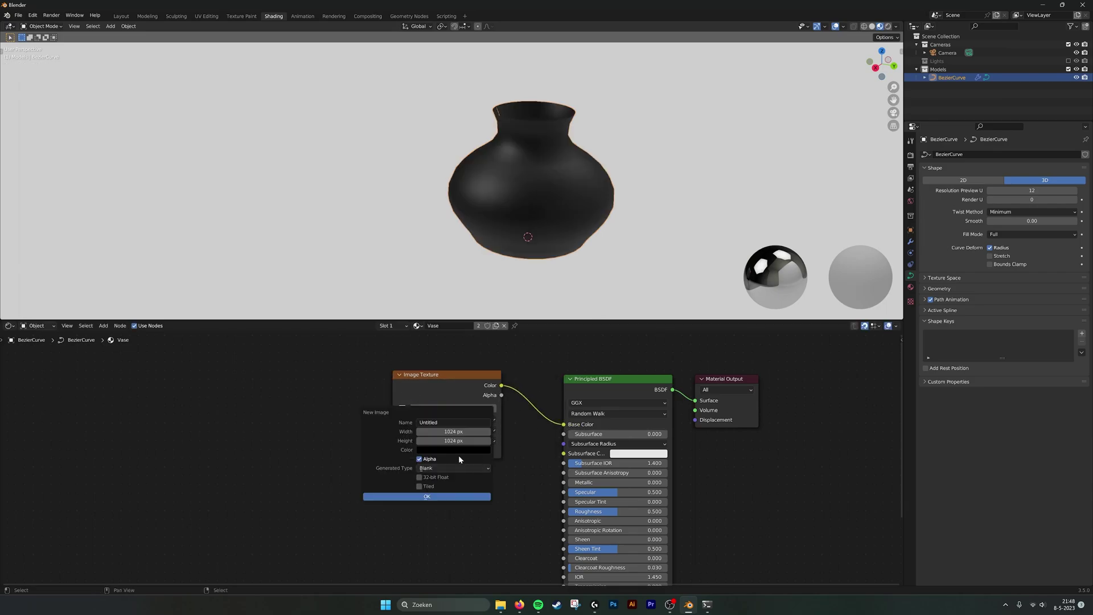
{"action": "left_click", "coordinate": [444, 468]}
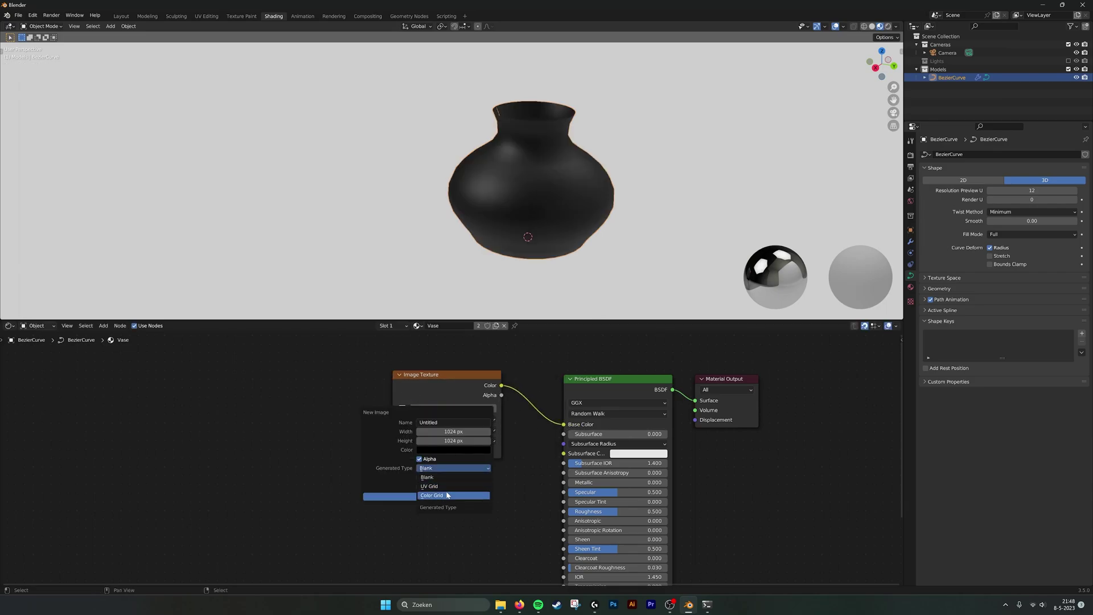
{"action": "left_click", "coordinate": [435, 497]}
{"action": "left_click", "coordinate": [435, 497]}
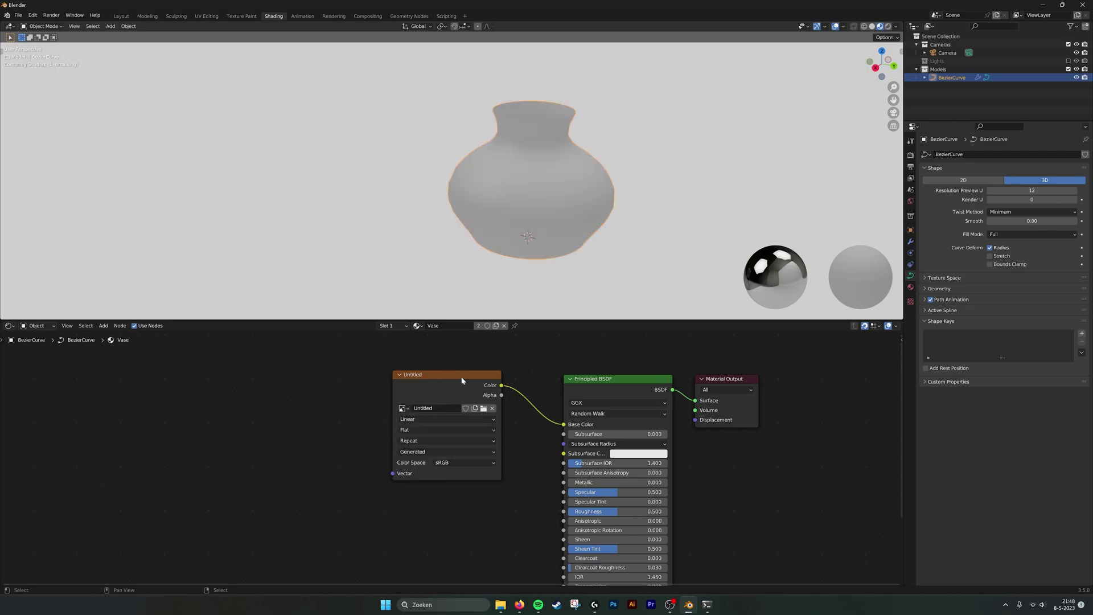
{"action": "left_click_drag", "start_coordinate": [462, 381], "coordinate": [496, 390]}
{"action": "middle_click_drag", "start_coordinate": [359, 383], "coordinate": [388, 382]}
{"action": "left_click_drag", "start_coordinate": [536, 394], "coordinate": [536, 385]}
{"action": "left_click", "coordinate": [364, 387]}
{"action": "key", "text": "shift+a"}
{"action": "left_click", "coordinate": [337, 383]}
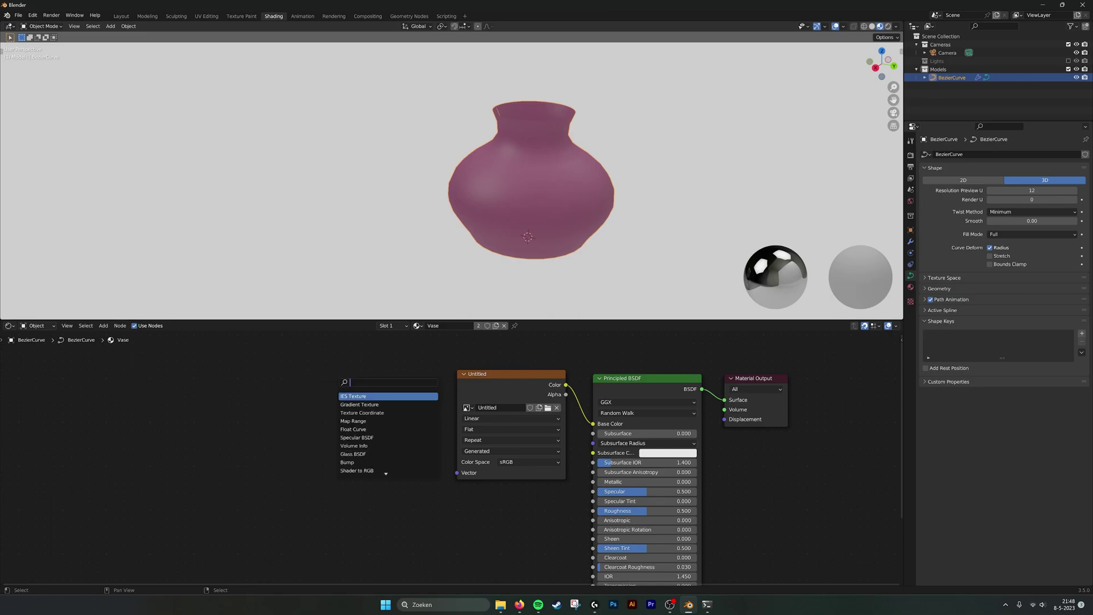
{"action": "type", "text": "attarib"}
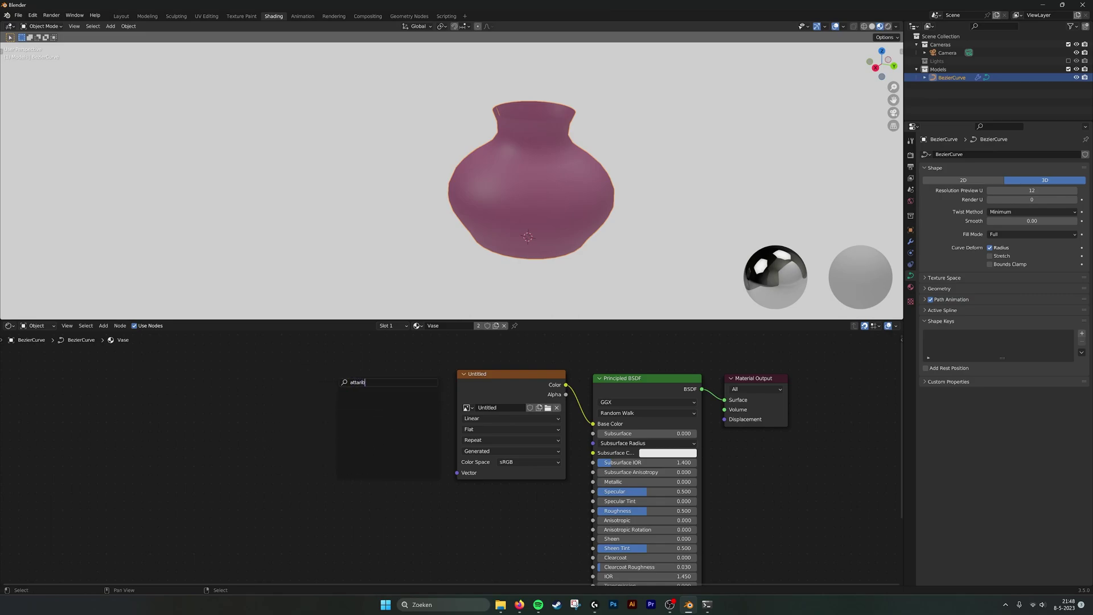
{"action": "key", "text": "BackSpace"}
{"action": "key", "text": "Return"}
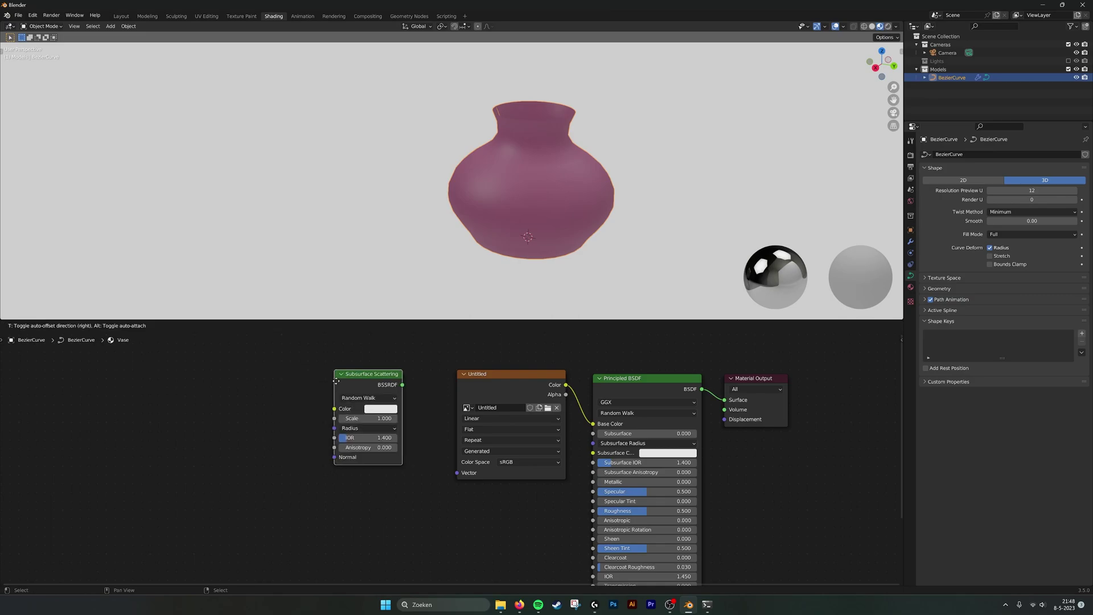
{"action": "right_click", "coordinate": [336, 385]}
Add an Attribute node, connect its Vector output to the image texture's Vector input, and place it close to that node
{"action": "key", "text": "shift+a"}
{"action": "type", "text": "attribute"}
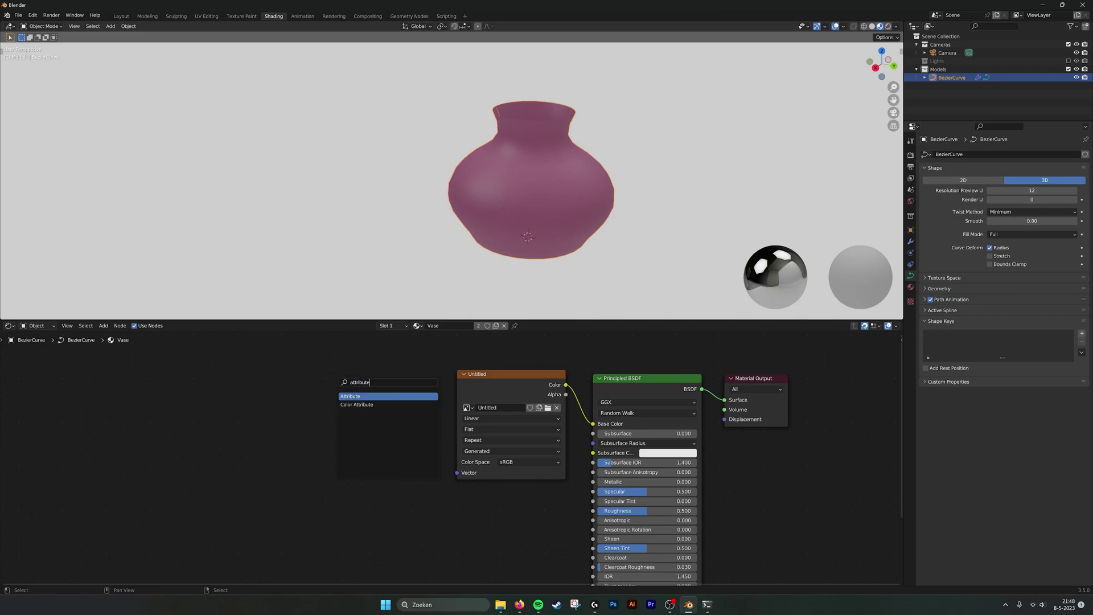
{"action": "key", "text": "Return"}
{"action": "left_click", "coordinate": [401, 397]}
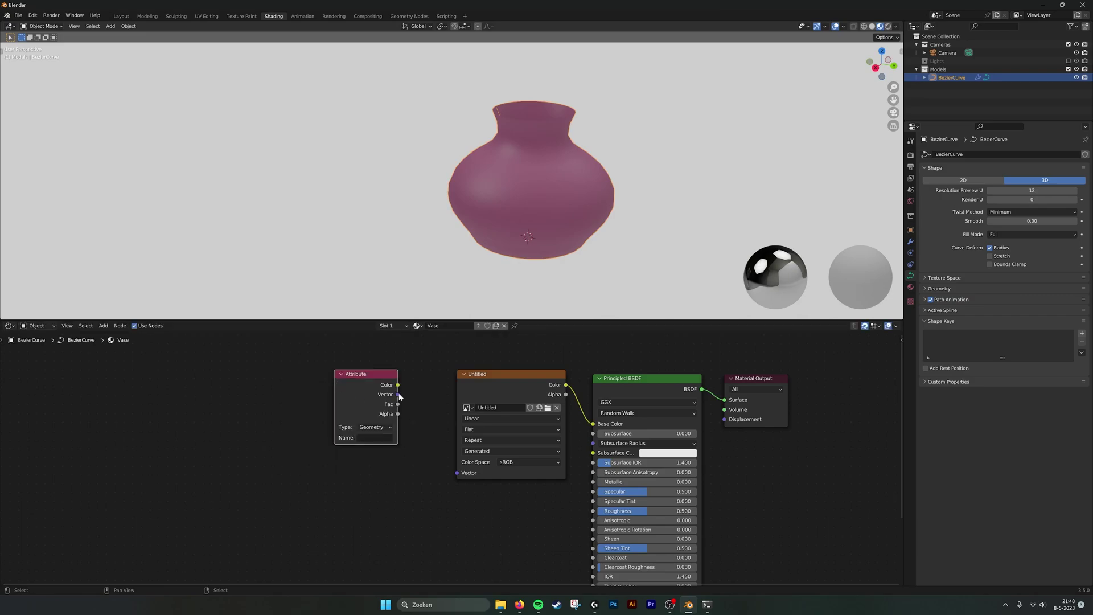
{"action": "left_click_drag", "start_coordinate": [397, 394], "coordinate": [457, 473]}
{"action": "left_click_drag", "start_coordinate": [368, 377], "coordinate": [402, 380]}
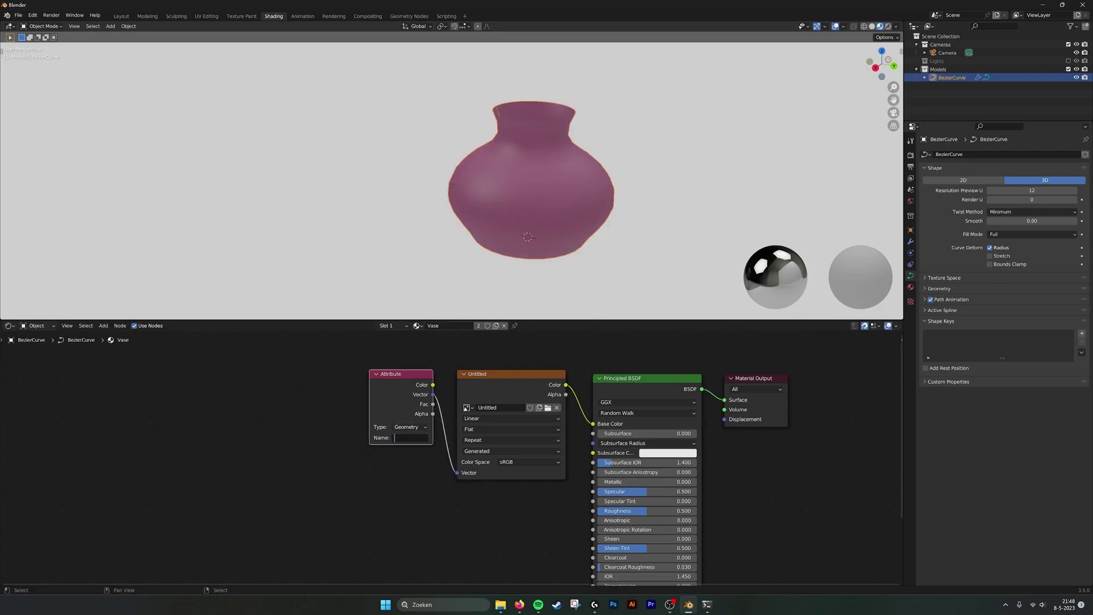
{"action": "key", "text": "Return"}
Return to the Geometry Nodes workspace and move the Set Material node closer to Curve to Mesh
{"action": "left_click", "coordinate": [408, 16]}
{"action": "middle_click_drag", "start_coordinate": [569, 399], "coordinate": [470, 438]}
{"action": "key", "text": "g"}
{"action": "left_click", "coordinate": [492, 399]}
{"action": "key", "text": "shift+a"}
{"action": "type", "text": "s"}
{"action": "type", "text": "hortest"}
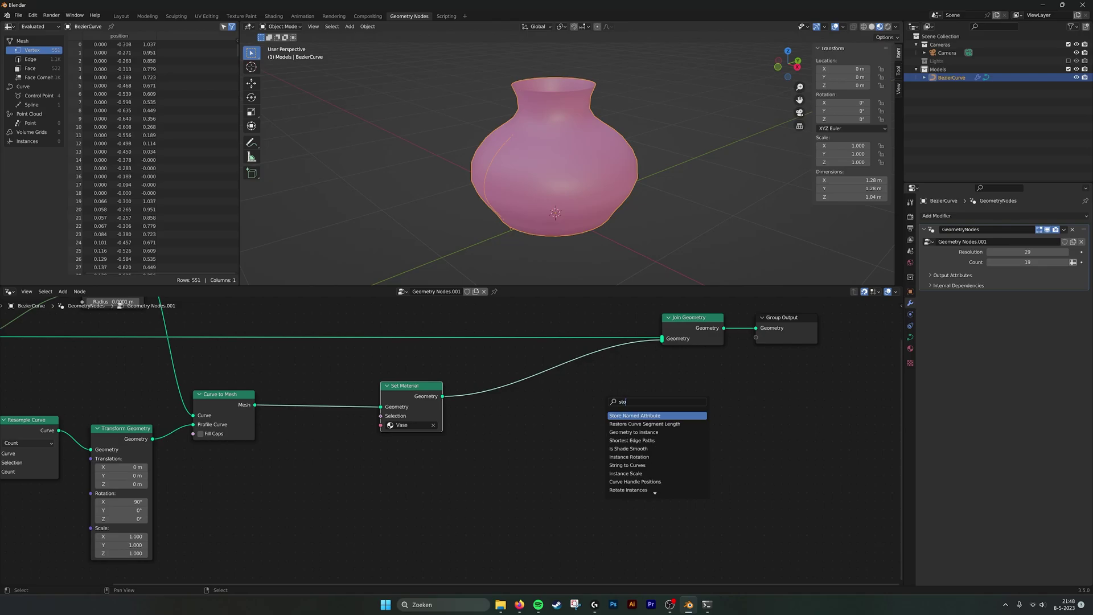
{"action": "key", "text": "Return"}
{"action": "right_click", "coordinate": [605, 398]}
Insert a Store Named Attribute node after Set Material, set its data type to Vector, and place it close to Set Material
{"action": "key", "text": "shift+a"}
{"action": "left_click", "coordinate": [604, 400]}
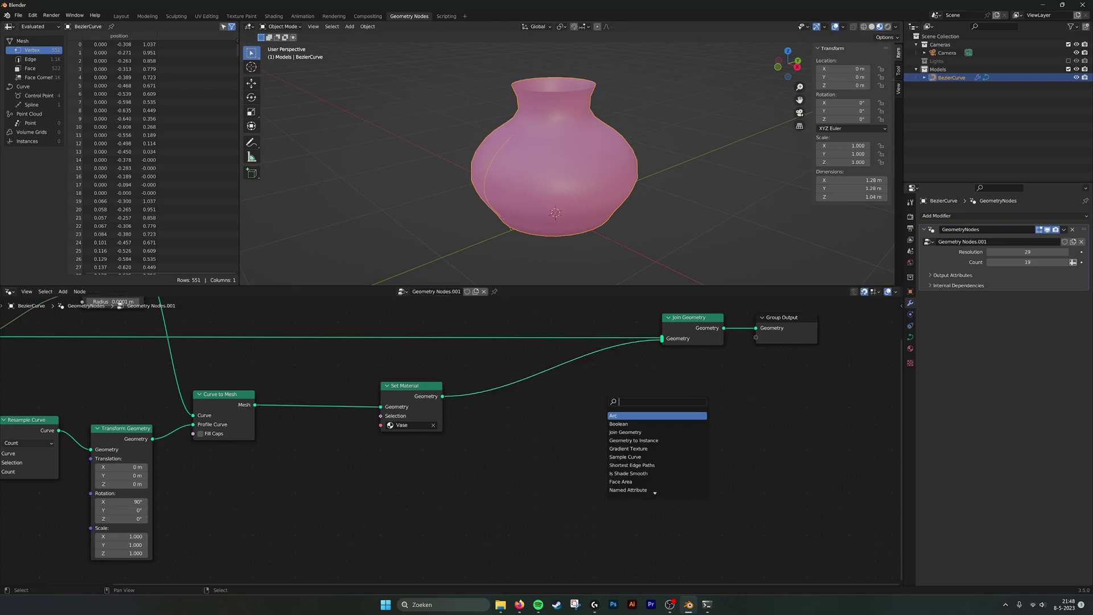
{"action": "type", "text": "sto"}
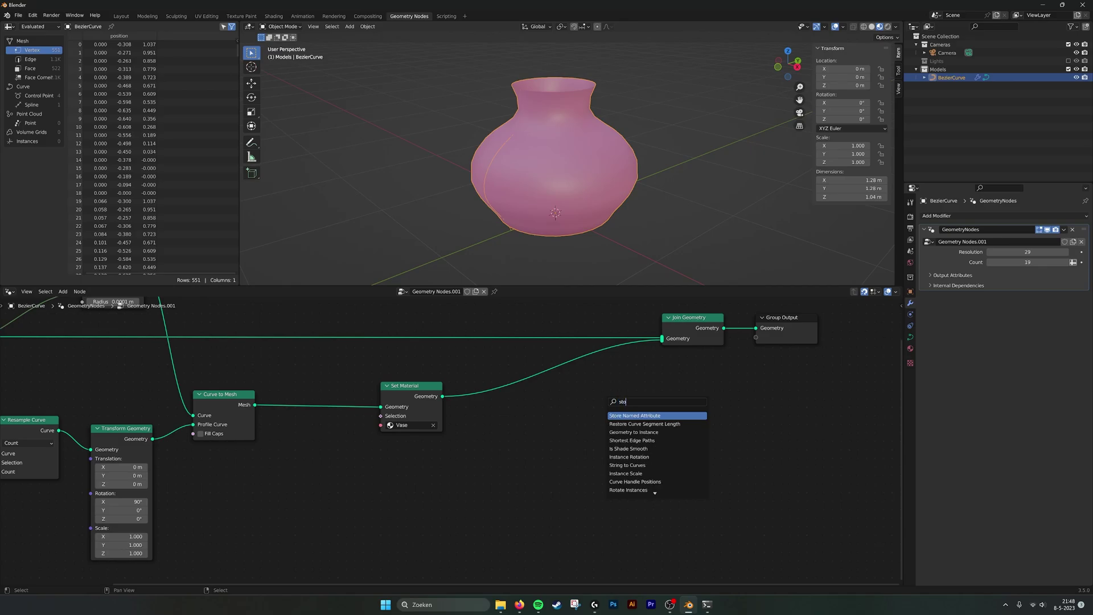
{"action": "key", "text": "Return"}
{"action": "left_click", "coordinate": [530, 398]}
{"action": "left_click", "coordinate": [530, 400]}
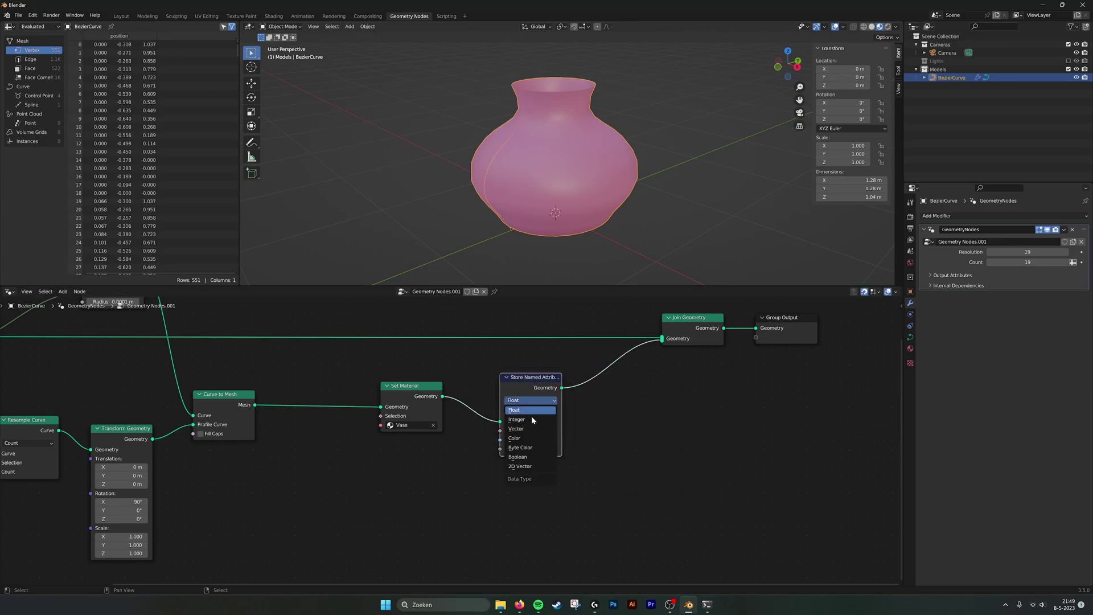
{"action": "left_click", "coordinate": [533, 429]}
{"action": "left_click_drag", "start_coordinate": [527, 383], "coordinate": [491, 391]}
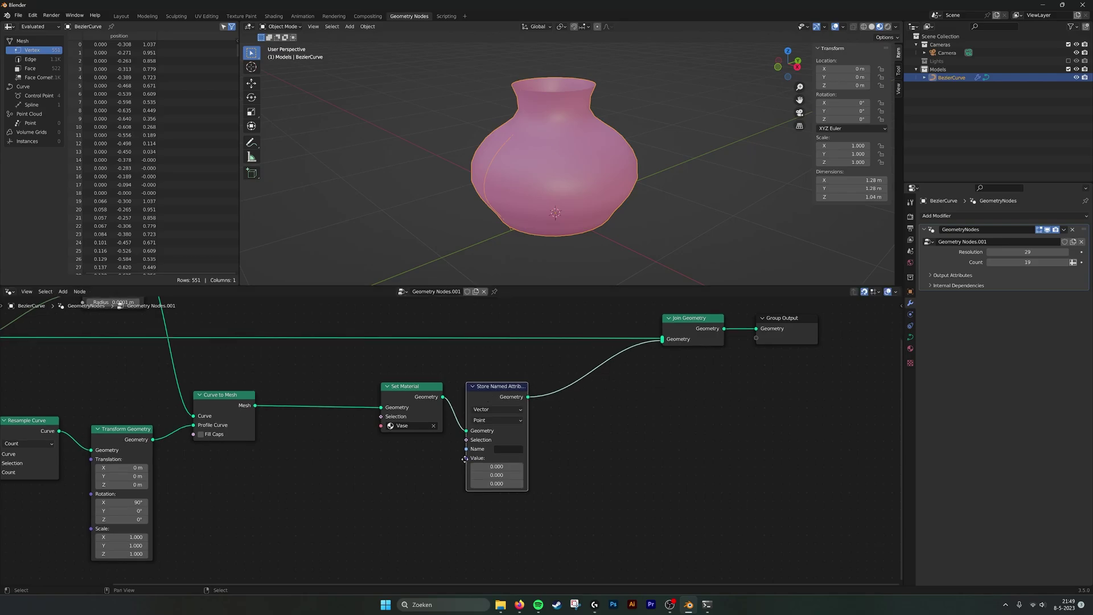
Name the stored attribute VaseUV in the Store Named Attribute node
{"action": "middle_click_drag", "start_coordinate": [498, 453], "coordinate": [572, 432]}
{"action": "left_click", "coordinate": [582, 427]}
{"action": "type", "text": "VaseUV"}
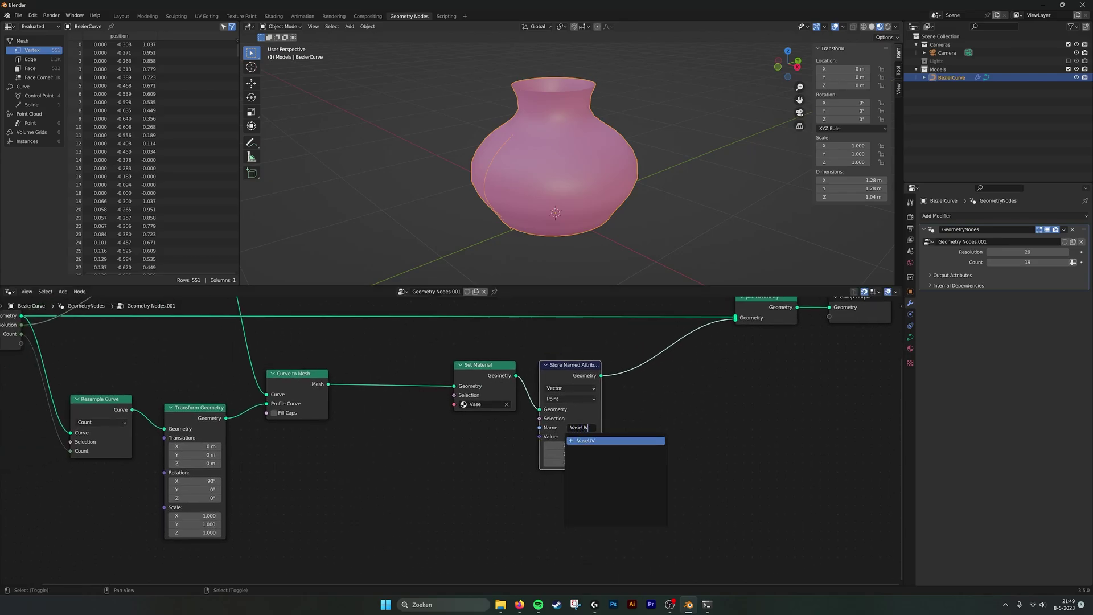
{"action": "key", "text": "Return"}
Spread out the node tree, placing Curve Circle directly above Transform Geometry and widening the gap between the input nodes and Curve to Mesh
{"action": "middle_click_drag", "start_coordinate": [254, 477], "coordinate": [490, 471]}
{"action": "scroll", "coordinate": [520, 426], "scroll_direction": "down", "scroll_amount": 1}
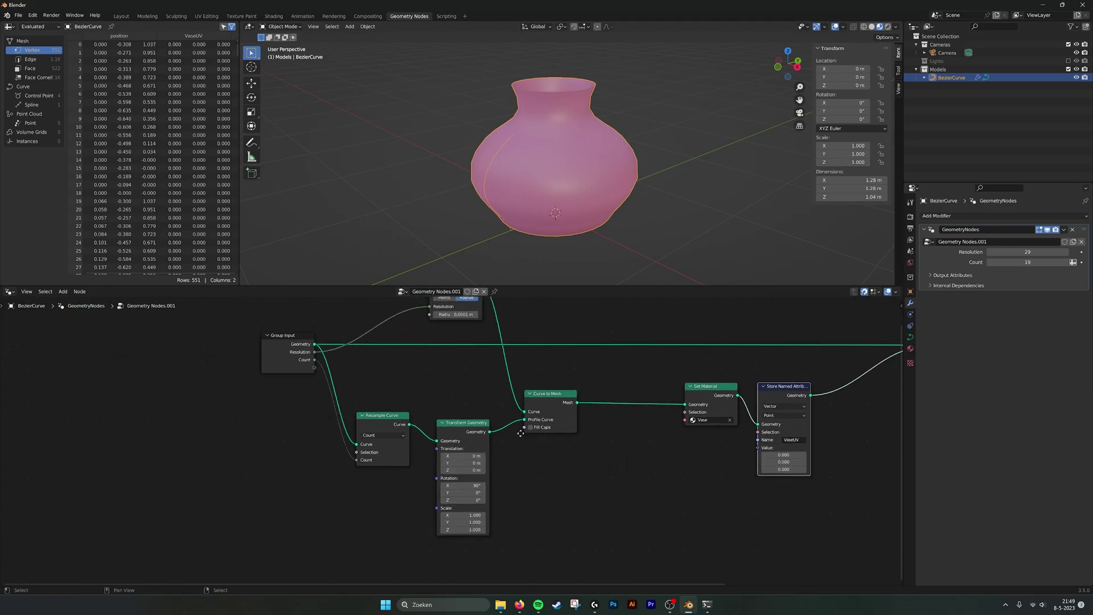
{"action": "middle_click_drag", "start_coordinate": [521, 426], "coordinate": [388, 457]}
{"action": "left_click_drag", "start_coordinate": [421, 422], "coordinate": [472, 423]}
{"action": "left_click_drag", "start_coordinate": [329, 310], "coordinate": [337, 397]}
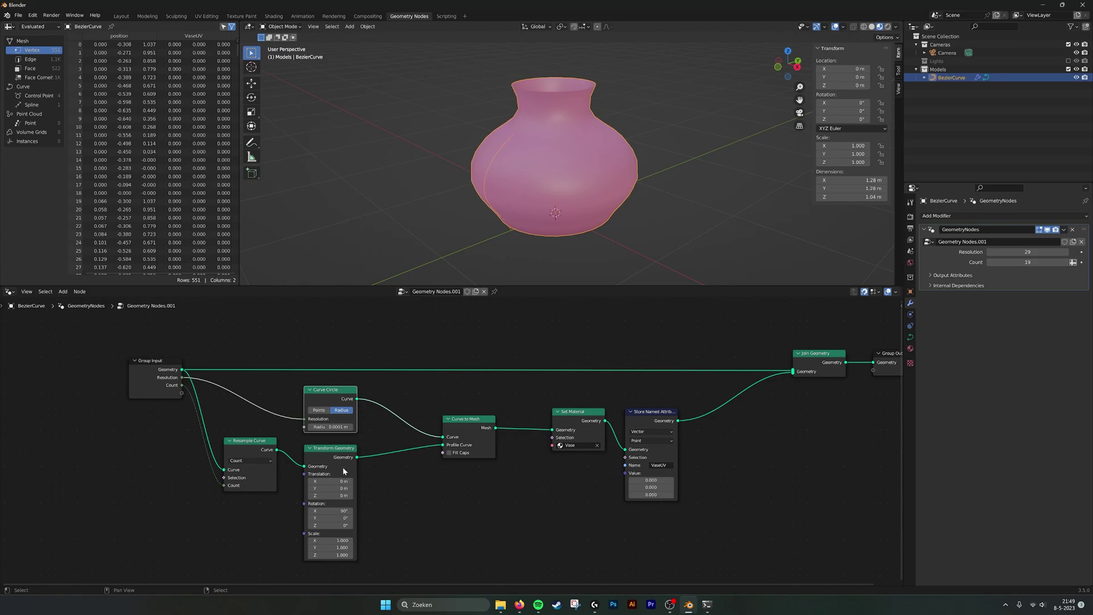
{"action": "left_click_drag", "start_coordinate": [94, 339], "coordinate": [329, 490]}
{"action": "key", "text": "g"}
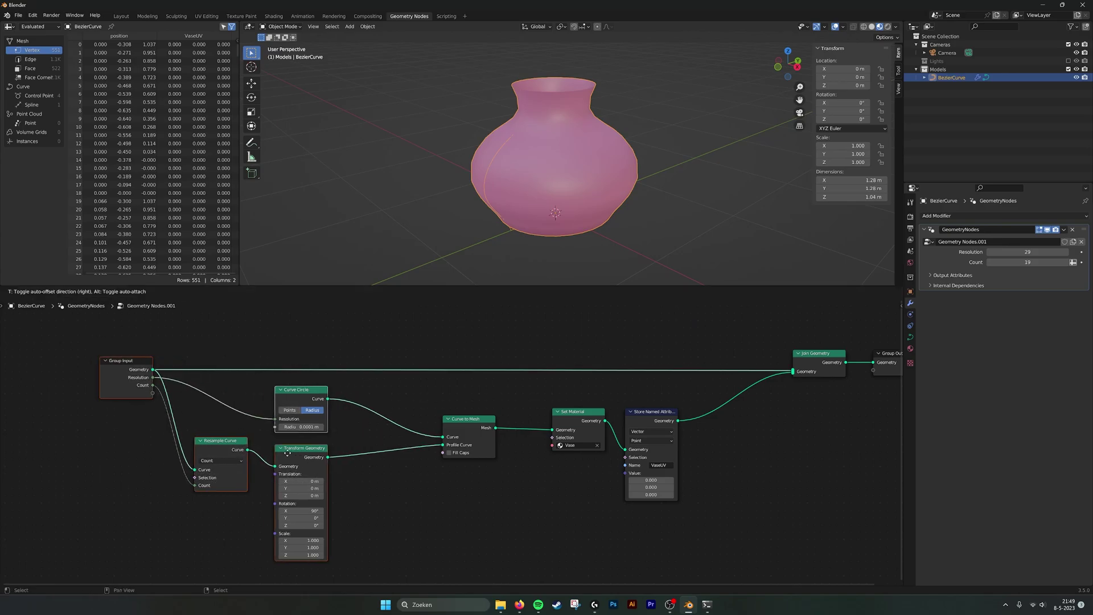
{"action": "left_click", "coordinate": [391, 395]}
{"action": "left_click", "coordinate": [391, 400]}
Add a Spline Parameter node between Curve Circle and Transform Geometry, lowering Resample Curve and Transform Geometry to make room
{"action": "key", "text": "shift+a"}
{"action": "type", "text": "sspline par"}
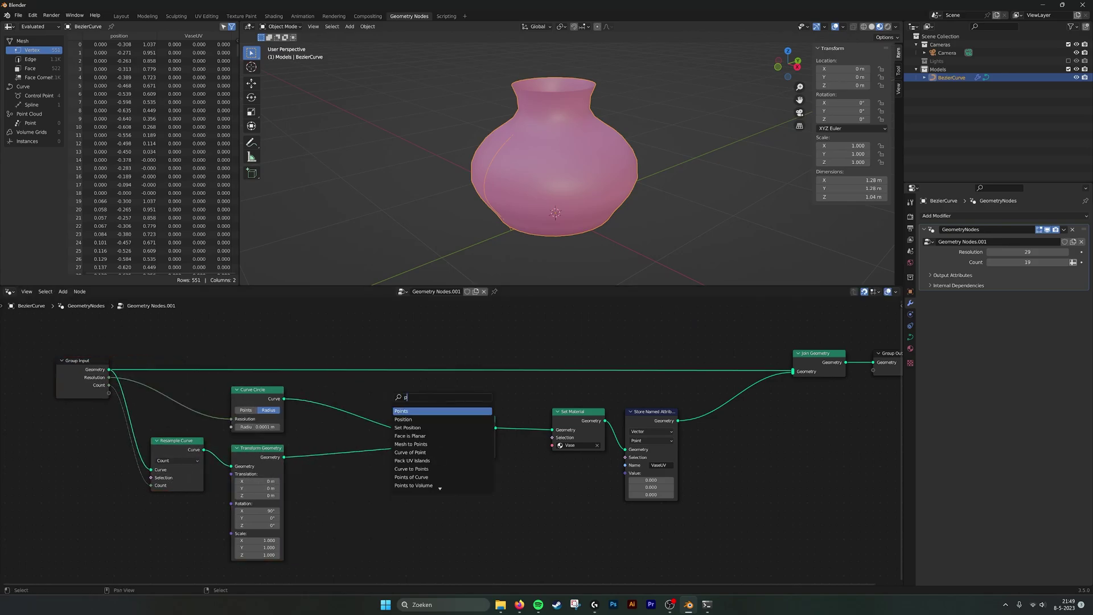
{"action": "key", "text": "Return"}
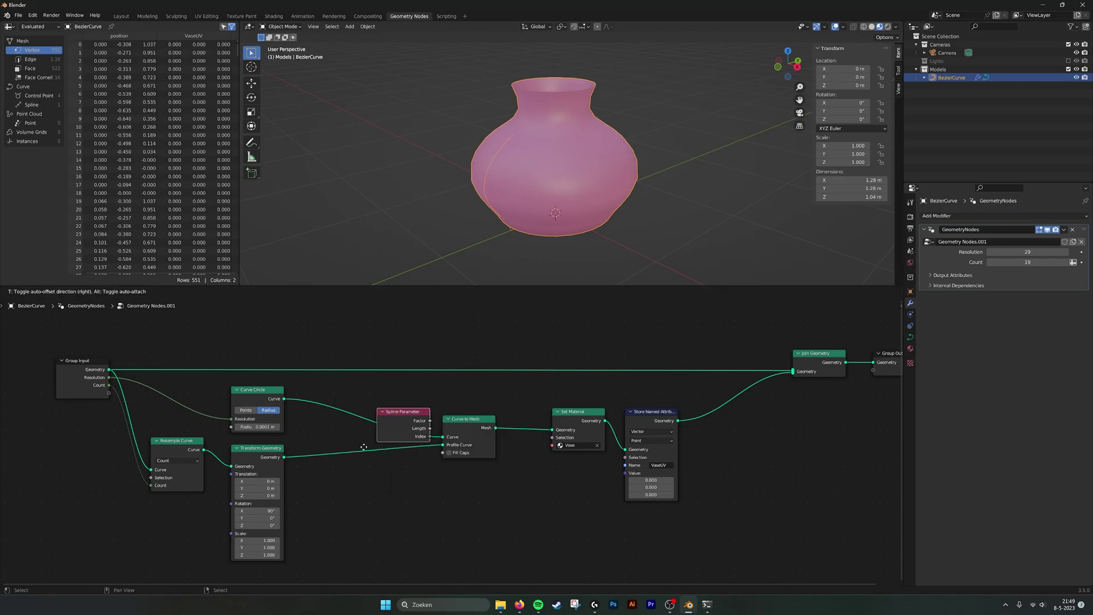
{"action": "left_click", "coordinate": [347, 497]}
{"action": "left_click_drag", "start_coordinate": [126, 466], "coordinate": [271, 505]}
{"action": "left_click_drag", "start_coordinate": [367, 499], "coordinate": [251, 456]}
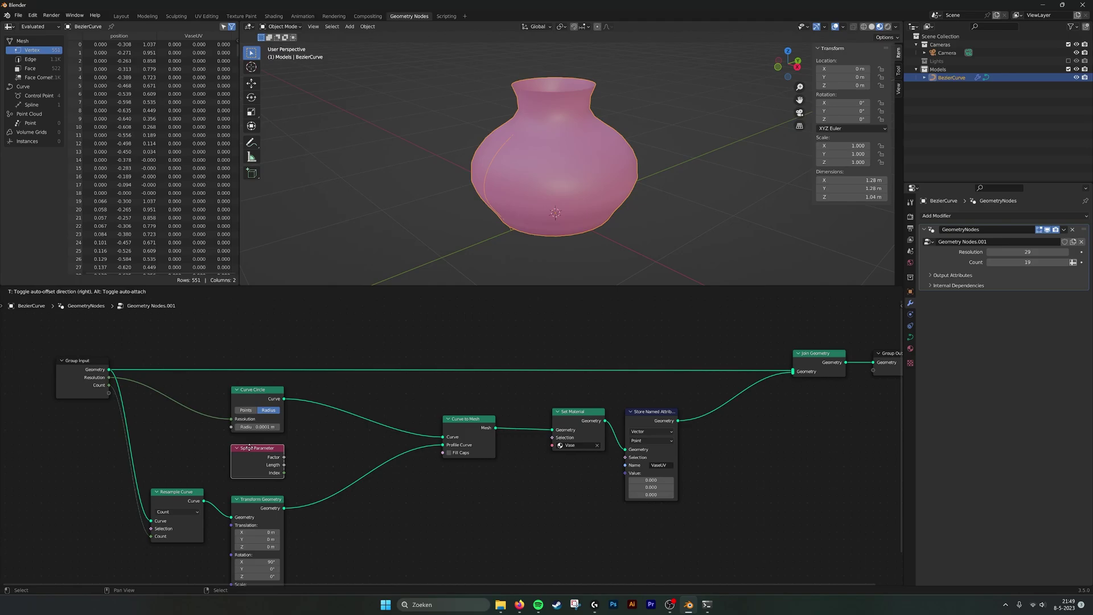
Add a Combine XYZ node below Curve to Mesh and connect its Vector output to Store Named Attribute's Value
{"action": "left_click_drag", "start_coordinate": [443, 445], "coordinate": [430, 445]}
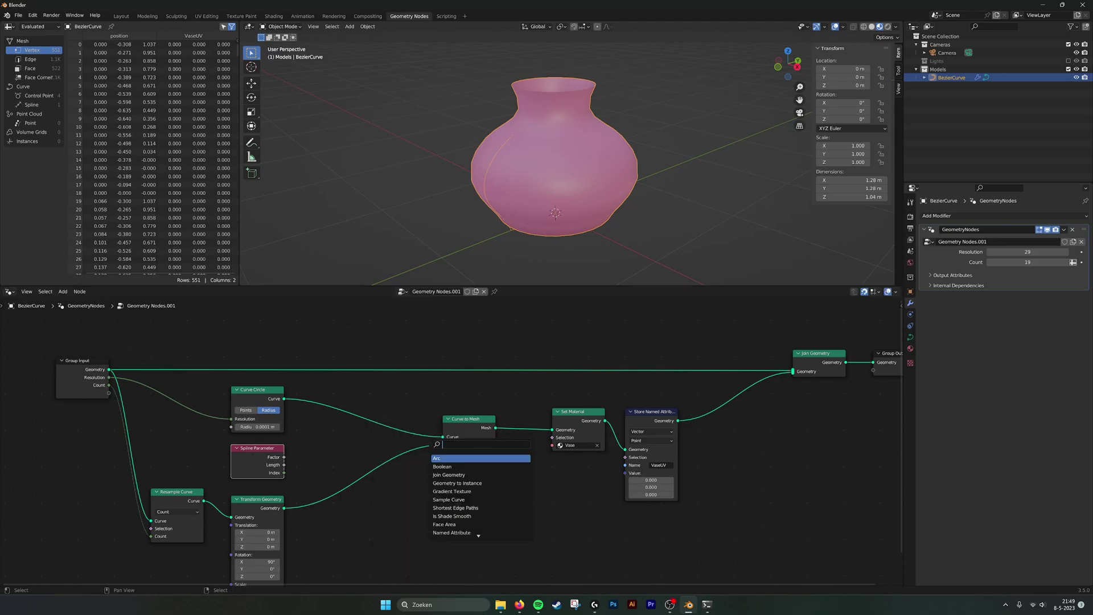
{"action": "type", "text": "combin"}
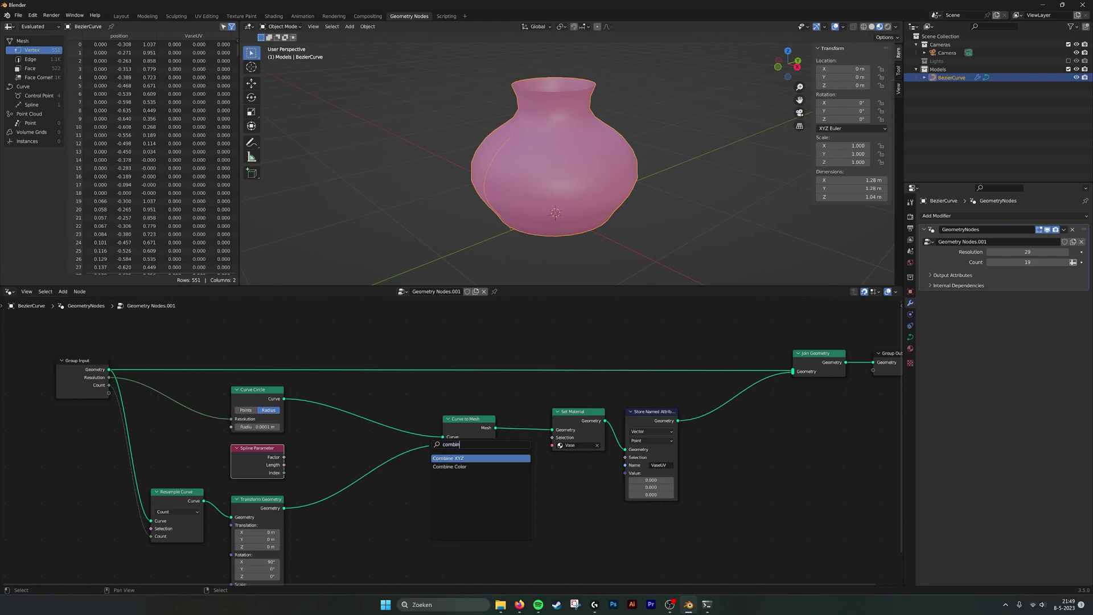
{"action": "key", "text": "Return"}
{"action": "left_click", "coordinate": [529, 454]}
{"action": "left_click_drag", "start_coordinate": [488, 479], "coordinate": [633, 473]}
{"action": "left_click_drag", "start_coordinate": [469, 477], "coordinate": [476, 477]}
Insert a Capture Attribute node between Curve Circle and Curve to Mesh, and place a duplicate of it on Transform Geometry's output link
{"action": "left_click", "coordinate": [412, 425]}
{"action": "key", "text": "shift+a"}
{"action": "left_click", "coordinate": [403, 408]}
{"action": "type", "text": "captu"}
{"action": "key", "text": "Return"}
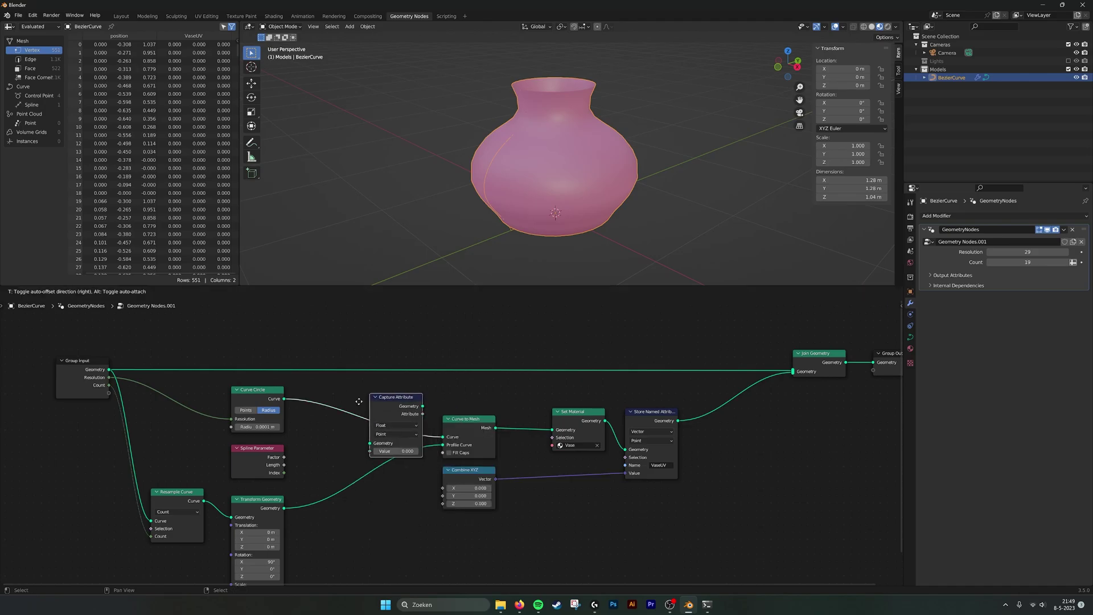
{"action": "left_click", "coordinate": [319, 397]}
{"action": "key", "text": "shift+d"}
{"action": "left_click", "coordinate": [346, 467]}
Feed Spline Parameter's Factor into both Capture Attribute values, and connect their Attribute outputs to Combine XYZ's X and Y
{"action": "middle_click_drag", "start_coordinate": [328, 477], "coordinate": [369, 460]}
{"action": "scroll", "coordinate": [370, 461], "scroll_direction": "up", "scroll_amount": 3}
{"action": "left_click_drag", "start_coordinate": [291, 438], "coordinate": [335, 514]}
{"action": "middle_click_drag", "start_coordinate": [397, 376], "coordinate": [351, 359]}
{"action": "left_click_drag", "start_coordinate": [351, 359], "coordinate": [446, 460]}
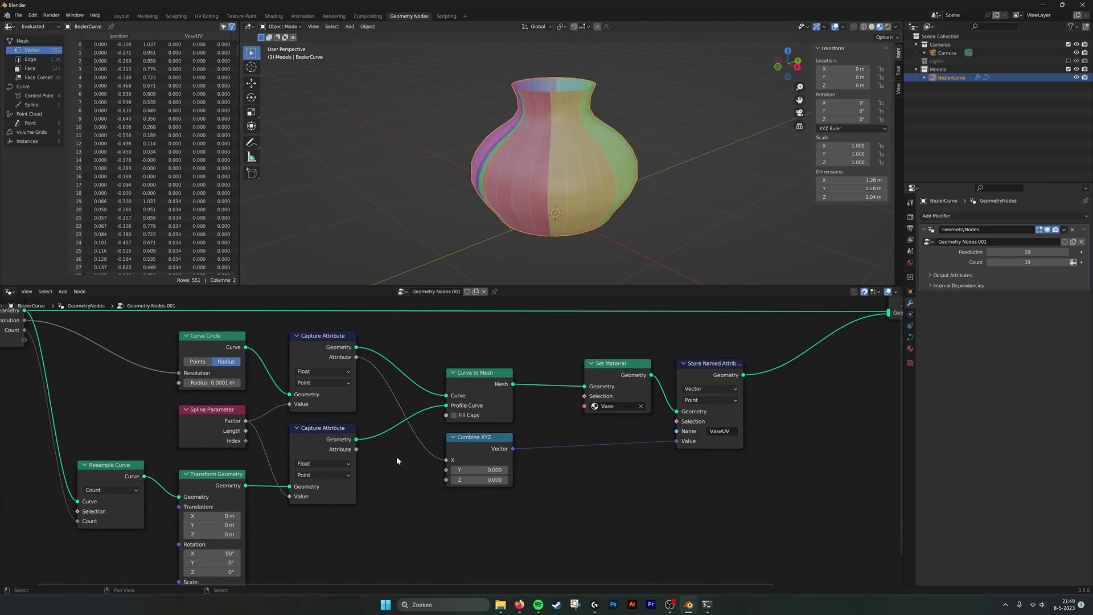
{"action": "left_click_drag", "start_coordinate": [354, 450], "coordinate": [447, 470]}
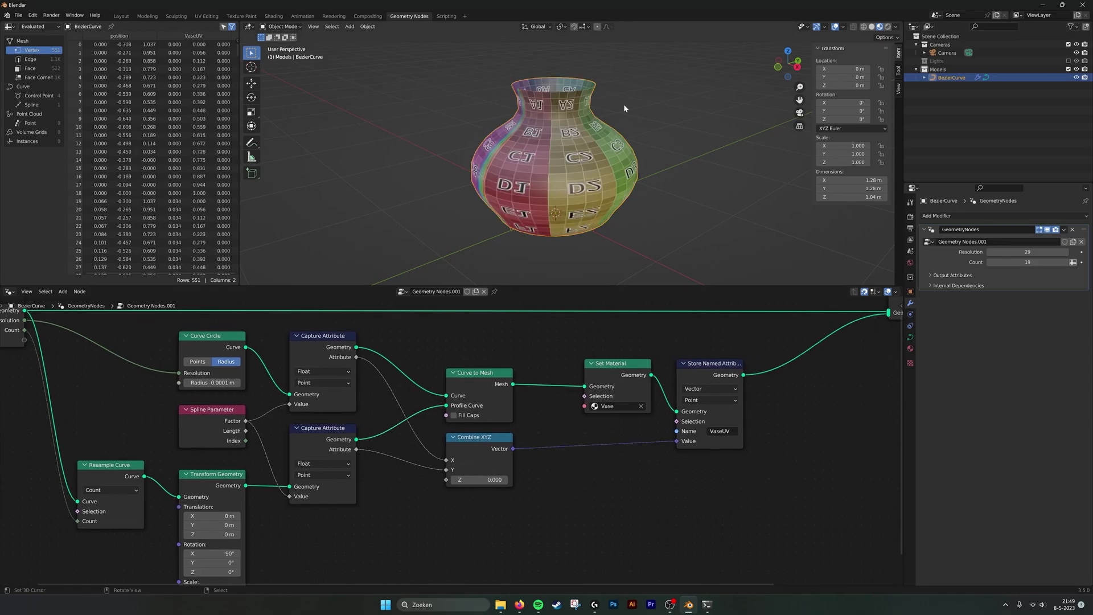
Insert a Vector Math node set to Multiply between Combine XYZ and Store Named Attribute, placing it below Set Material
{"action": "middle_click_drag", "start_coordinate": [572, 153], "coordinate": [603, 127]}
{"action": "scroll", "coordinate": [600, 159], "scroll_direction": "up", "scroll_amount": 3}
{"action": "scroll", "coordinate": [600, 158], "scroll_direction": "down", "scroll_amount": 2}
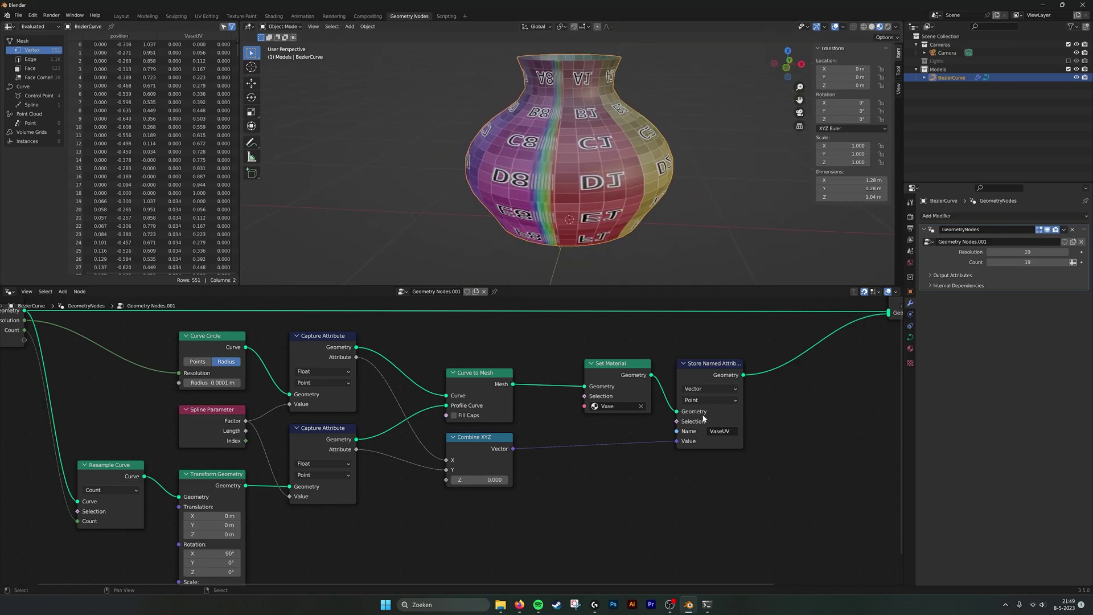
{"action": "middle_click_drag", "start_coordinate": [704, 419], "coordinate": [598, 415]}
{"action": "left_click_drag", "start_coordinate": [604, 364], "coordinate": [677, 363]}
{"action": "key", "text": "shift+a"}
{"action": "left_click", "coordinate": [640, 335]}
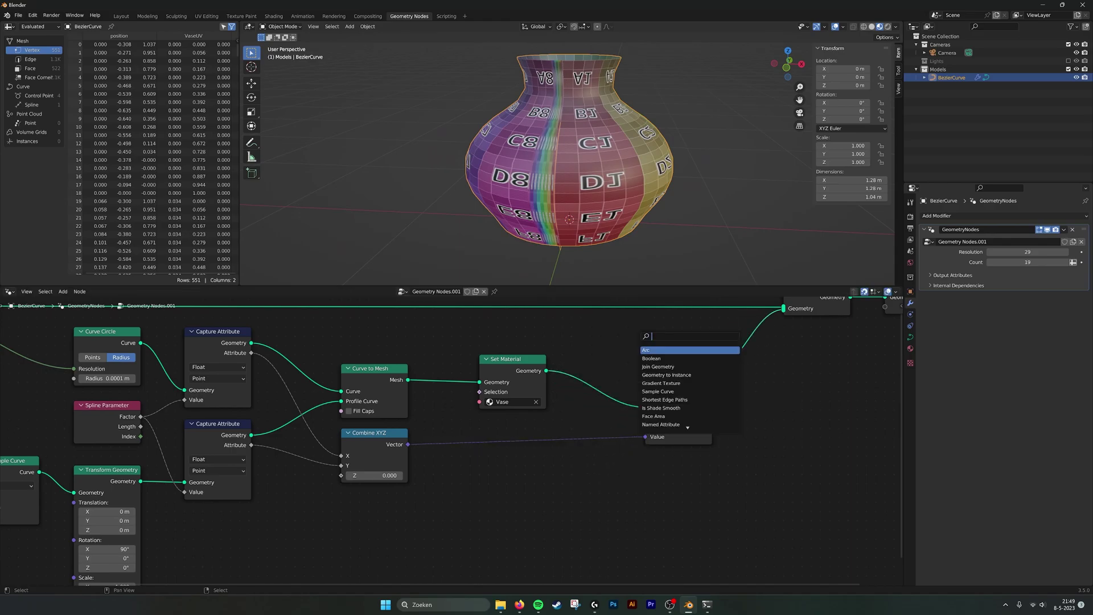
{"action": "type", "text": "vector mat"}
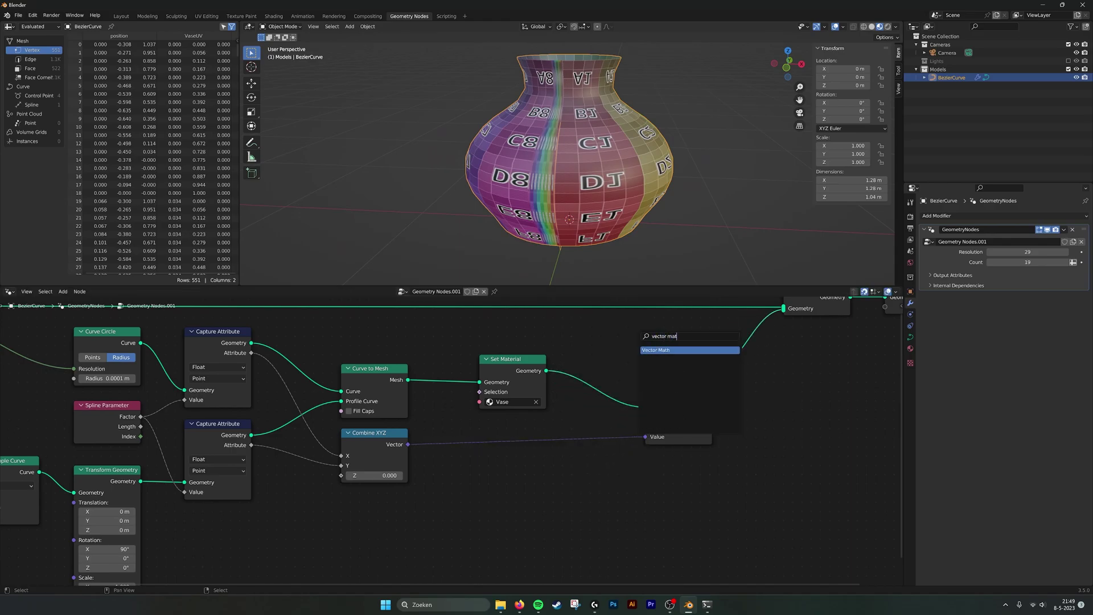
{"action": "key", "text": "Return"}
{"action": "left_click", "coordinate": [481, 416]}
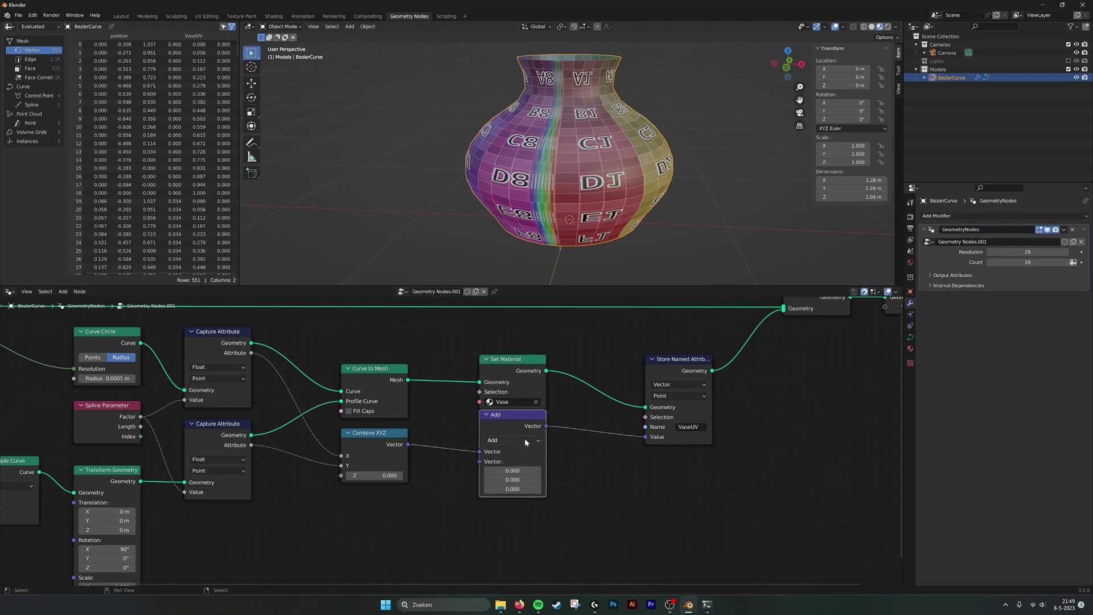
{"action": "left_click", "coordinate": [515, 439]}
{"action": "left_click", "coordinate": [520, 408]}
{"action": "left_click_drag", "start_coordinate": [518, 417], "coordinate": [519, 435]}
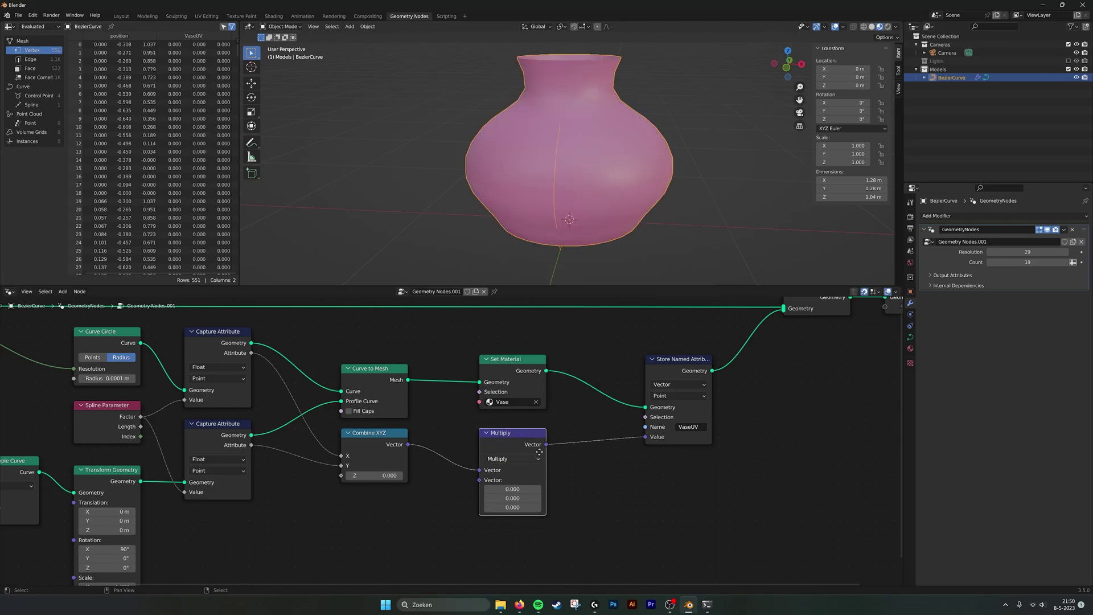
Set the Multiply node's second vector to 1, -1, 1 to flip the texture vertically
{"action": "middle_click_drag", "start_coordinate": [537, 454], "coordinate": [548, 430]}
{"action": "left_click_drag", "start_coordinate": [532, 462], "coordinate": [532, 483]}
{"action": "type", "text": "1"}
{"action": "key", "text": "Return"}
{"action": "scroll", "coordinate": [647, 452], "scroll_direction": "up", "scroll_amount": 1}
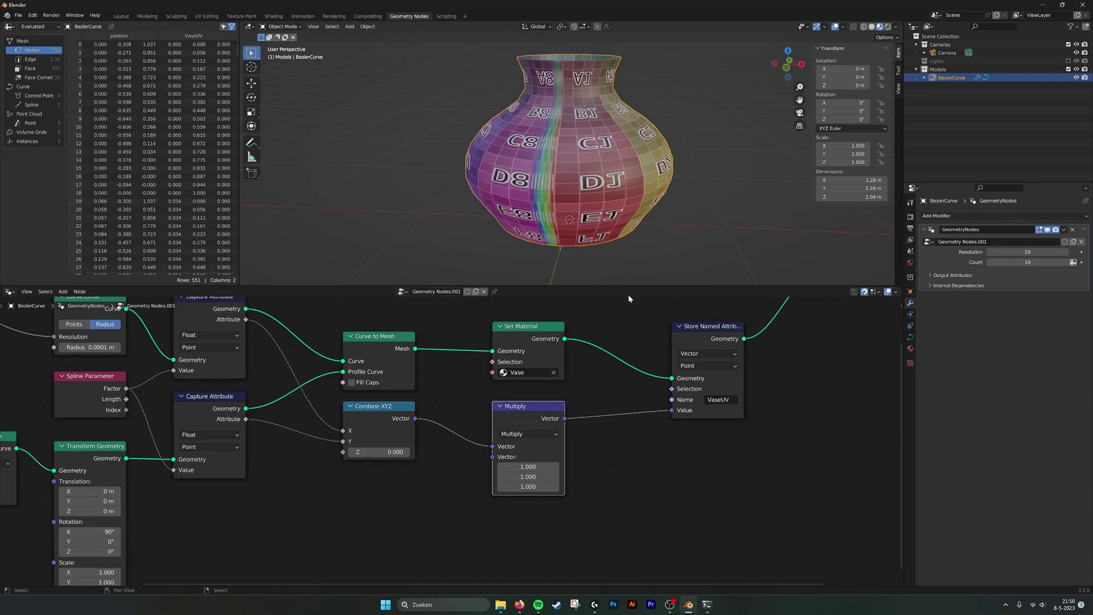
{"action": "middle_click_drag", "start_coordinate": [649, 175], "coordinate": [650, 183]}
{"action": "left_click", "coordinate": [528, 476]}
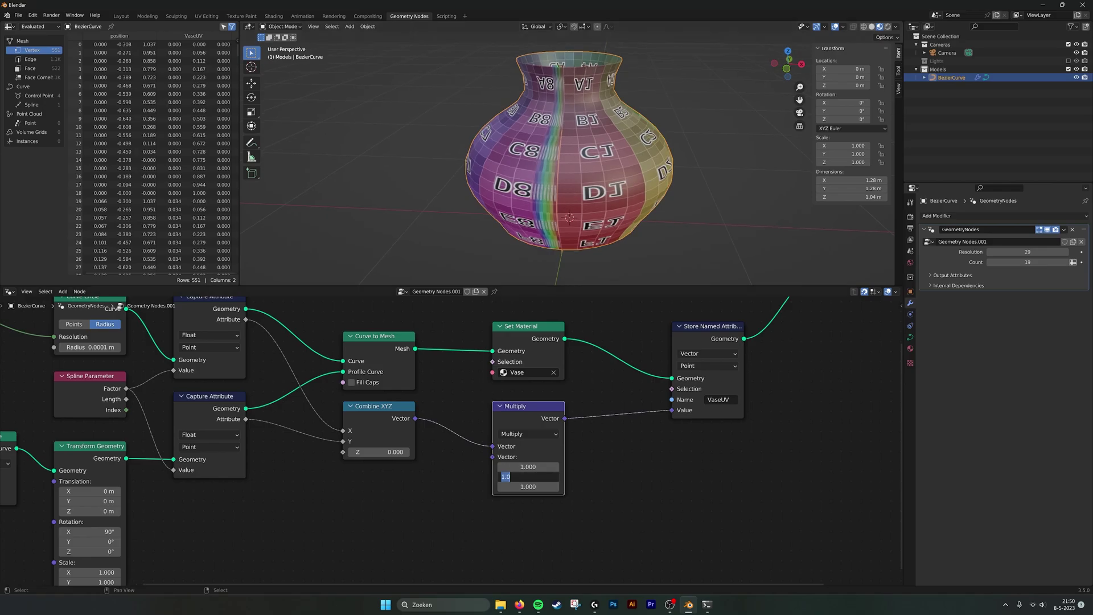
{"action": "type", "text": "-1"}
{"action": "key", "text": "Return"}
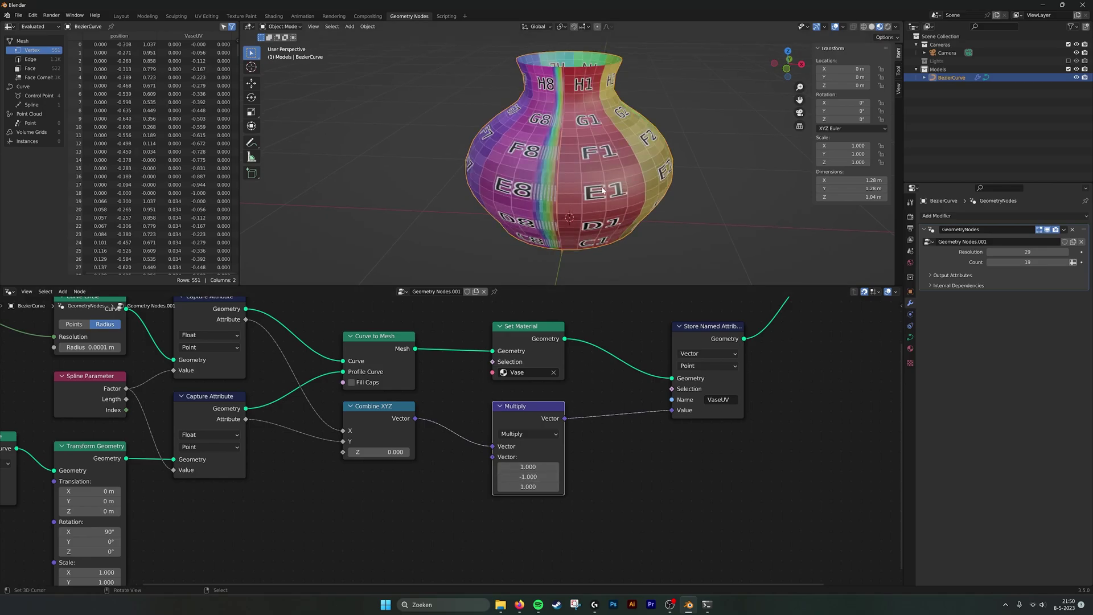
Examine the texture seam running down the vase, from the rim to the body
{"action": "mouse_move", "coordinate": [637, 145]}
{"action": "middle_mouse_down"}
{"action": "mouse_move", "coordinate": [670, 139]}
{"action": "mouse_move", "coordinate": [644, 160]}
{"action": "middle_mouse_up"}
{"action": "scroll", "coordinate": [631, 172], "scroll_direction": "up", "scroll_amount": 6}
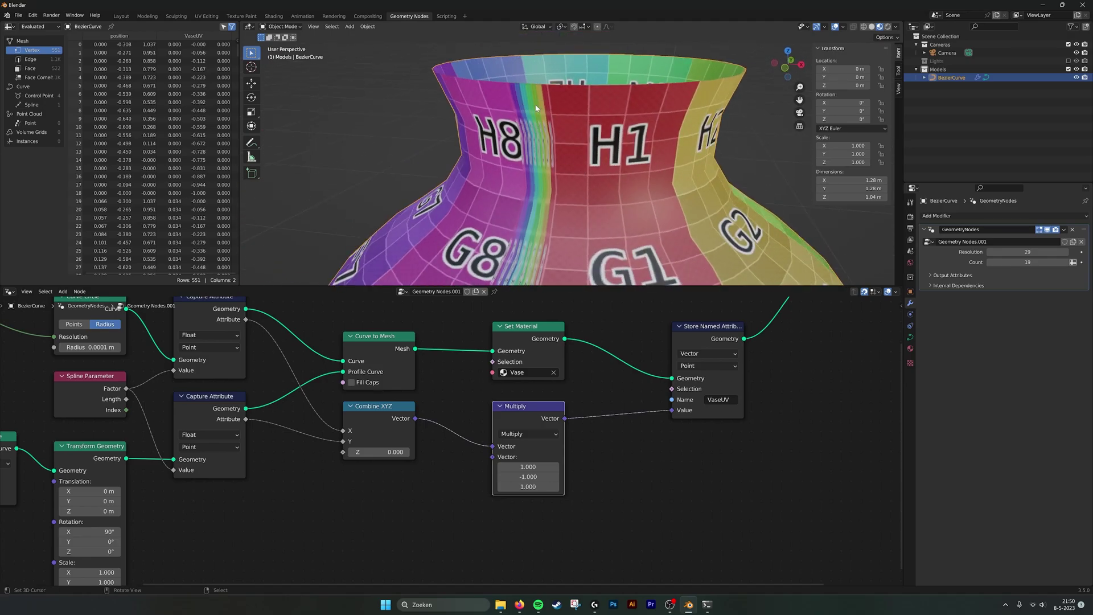
{"action": "scroll", "coordinate": [562, 149], "scroll_direction": "down", "scroll_amount": 4}
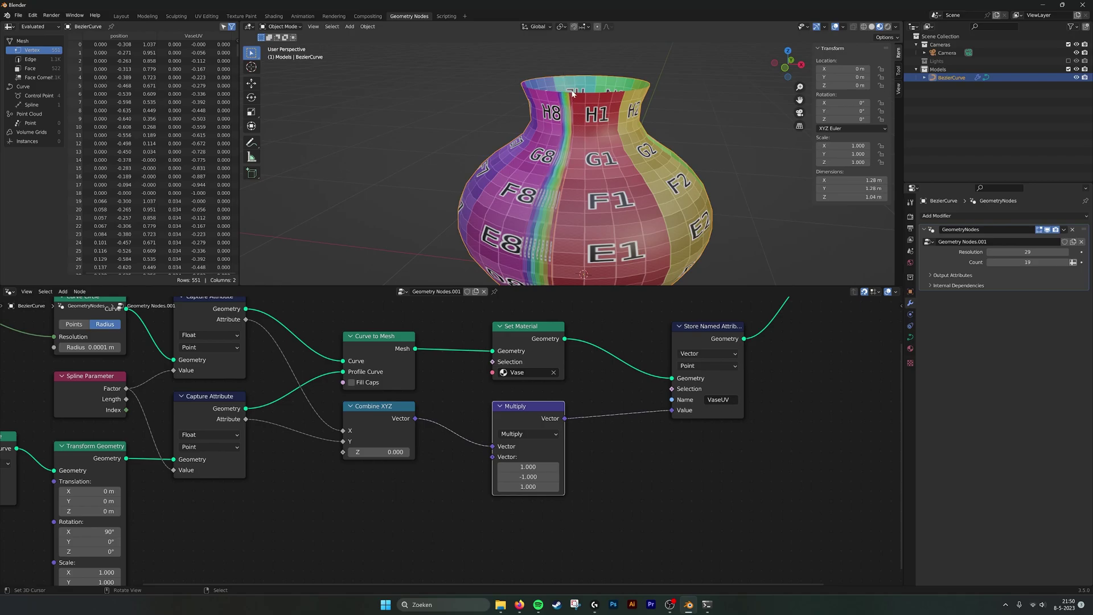
{"action": "middle_click_drag", "start_coordinate": [572, 101], "coordinate": [592, 101]}
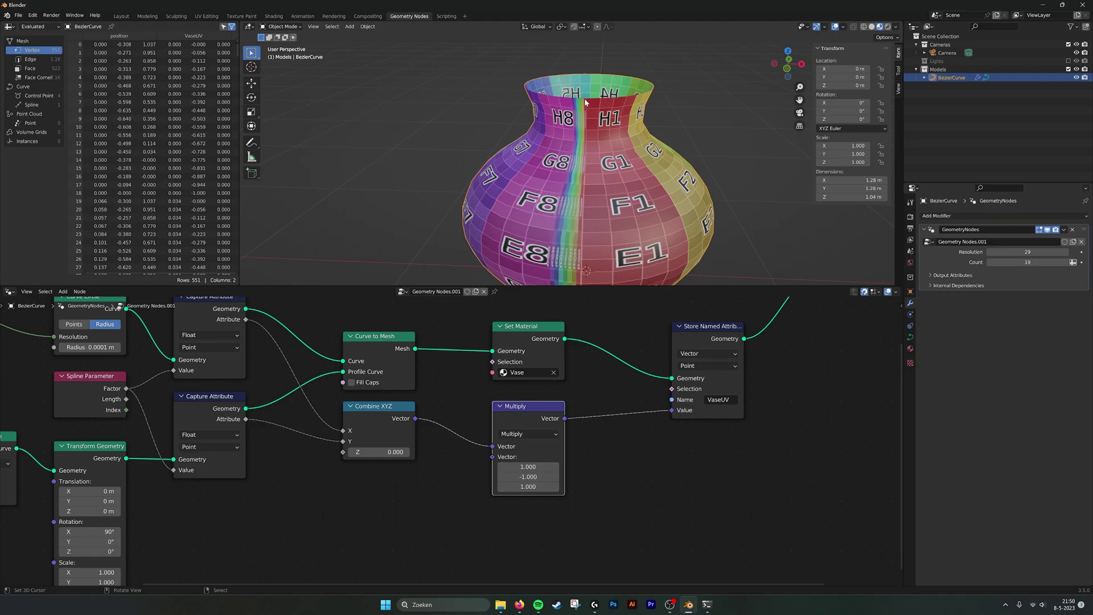
{"action": "scroll", "coordinate": [572, 233], "scroll_direction": "up", "scroll_amount": 5}
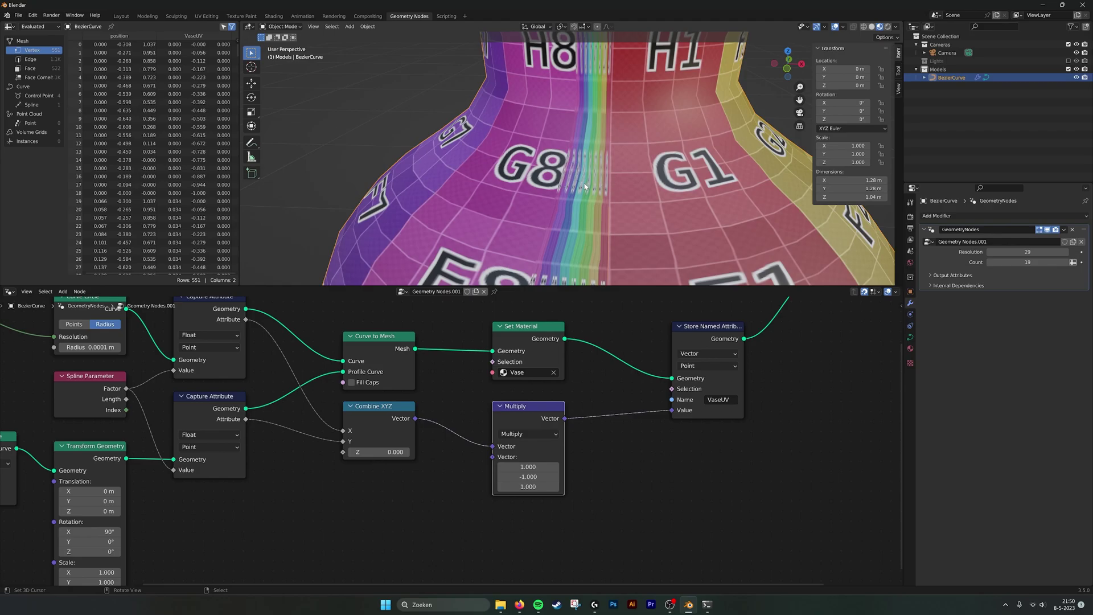
{"action": "scroll", "coordinate": [581, 186], "scroll_direction": "down", "scroll_amount": 6}
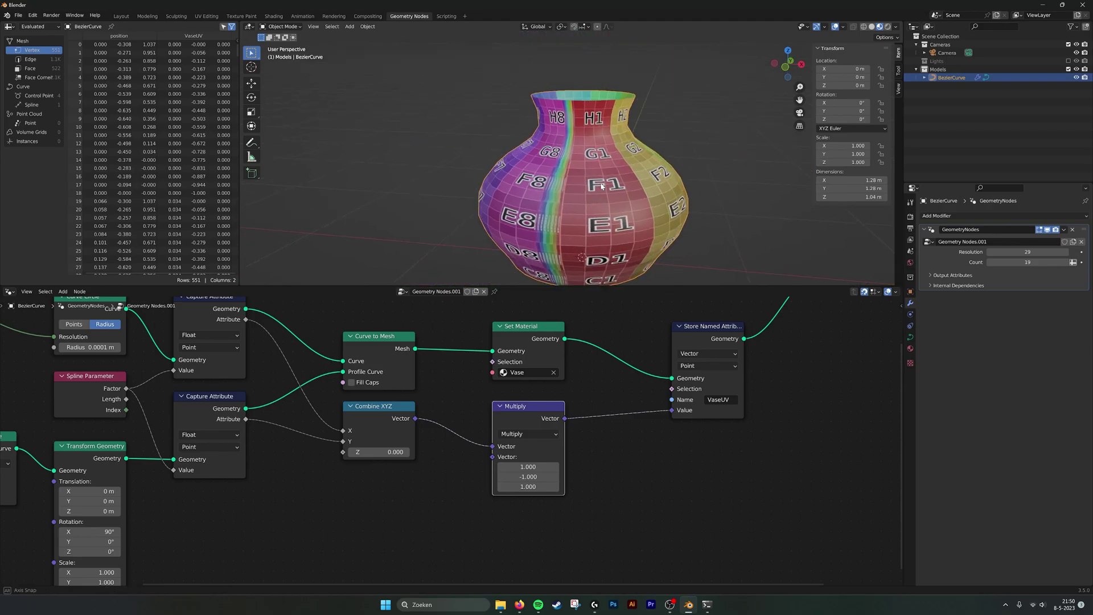
{"action": "scroll", "coordinate": [602, 181], "scroll_direction": "down", "scroll_amount": 2}
Move Curve to Mesh and Combine XYZ closer to Set Material, and shift the input-side nodes away from the Capture Attribute nodes
{"action": "key", "text": "Home"}
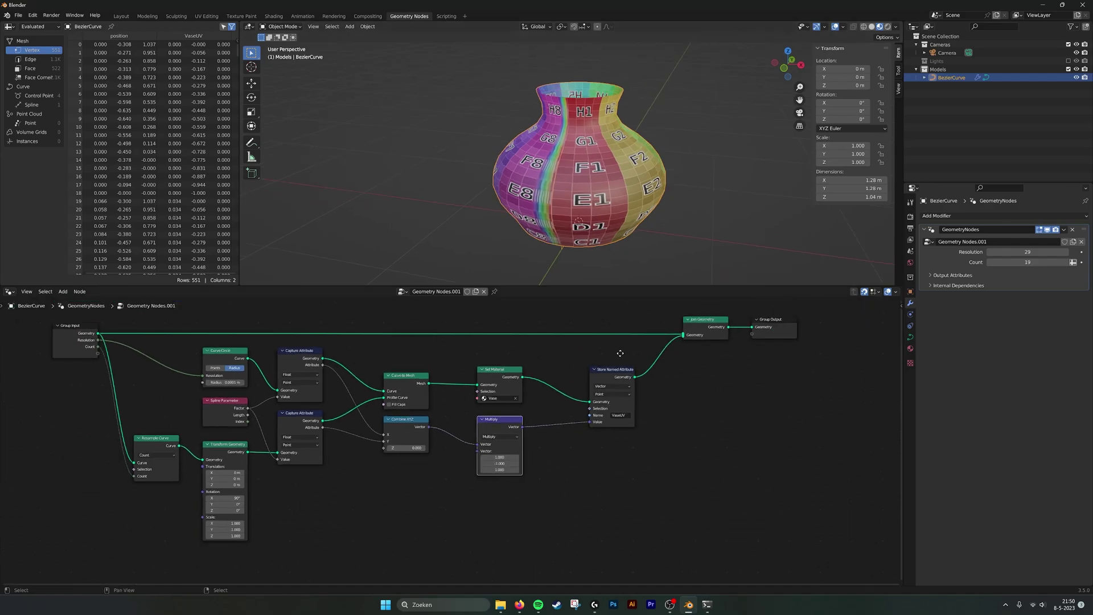
{"action": "left_click_drag", "start_coordinate": [383, 362], "coordinate": [420, 378]}
{"action": "middle_click_drag", "start_coordinate": [260, 385], "coordinate": [491, 395]}
{"action": "scroll", "coordinate": [491, 394], "scroll_direction": "up", "scroll_amount": 2}
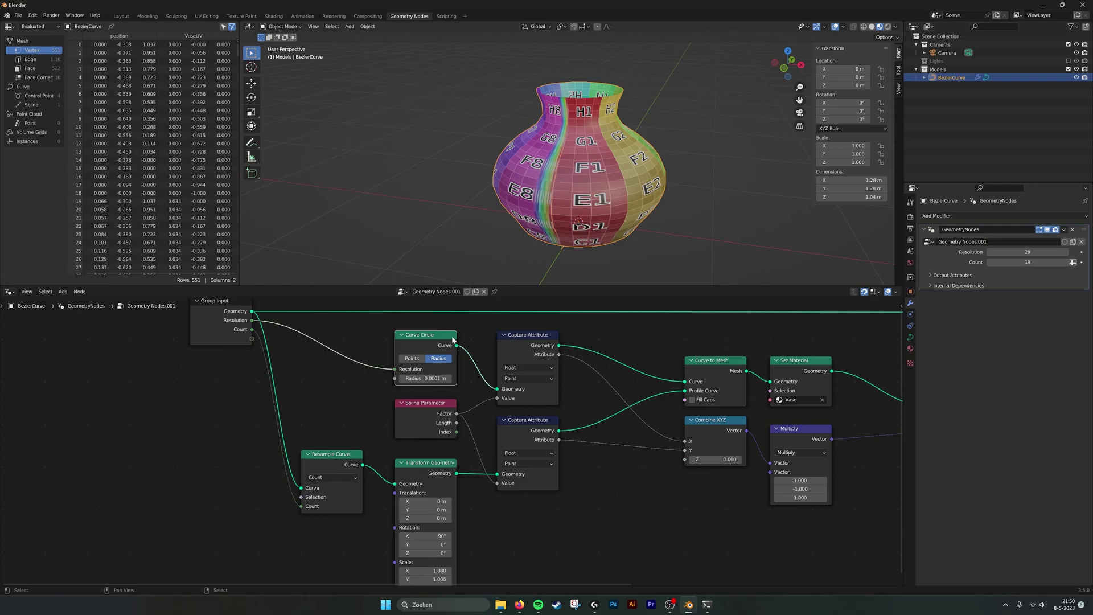
{"action": "scroll", "coordinate": [456, 370], "scroll_direction": "down", "scroll_amount": 4}
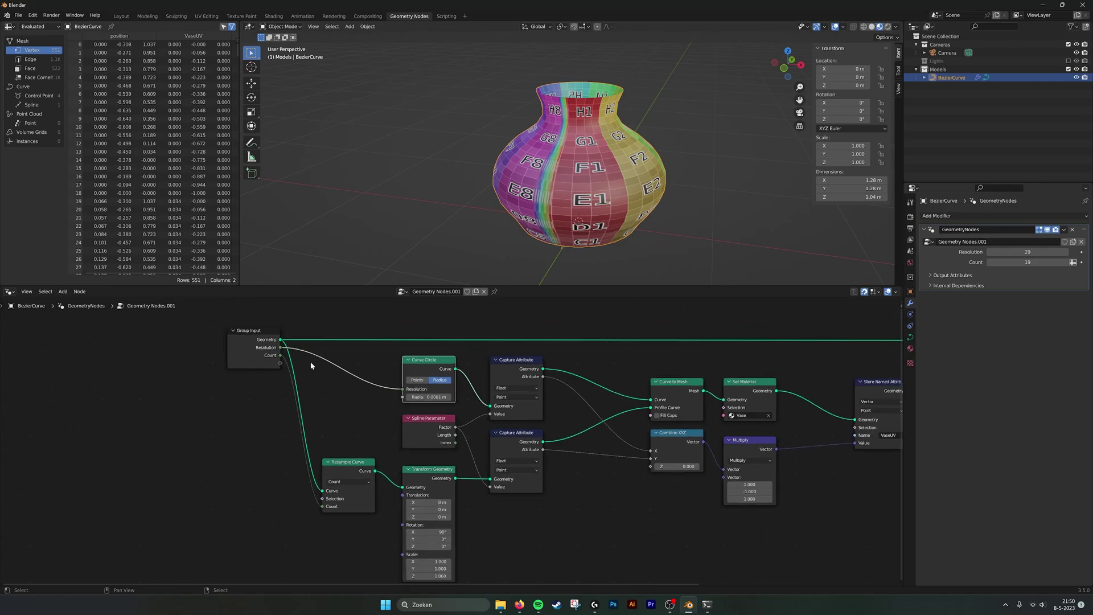
{"action": "left_click_drag", "start_coordinate": [229, 326], "coordinate": [434, 537]}
{"action": "left_click_drag", "start_coordinate": [441, 458], "coordinate": [398, 467]}
{"action": "left_click_drag", "start_coordinate": [293, 321], "coordinate": [475, 562]}
{"action": "left_click_drag", "start_coordinate": [432, 474], "coordinate": [358, 469]}
{"action": "scroll", "coordinate": [391, 411], "scroll_direction": "up", "scroll_amount": 6}
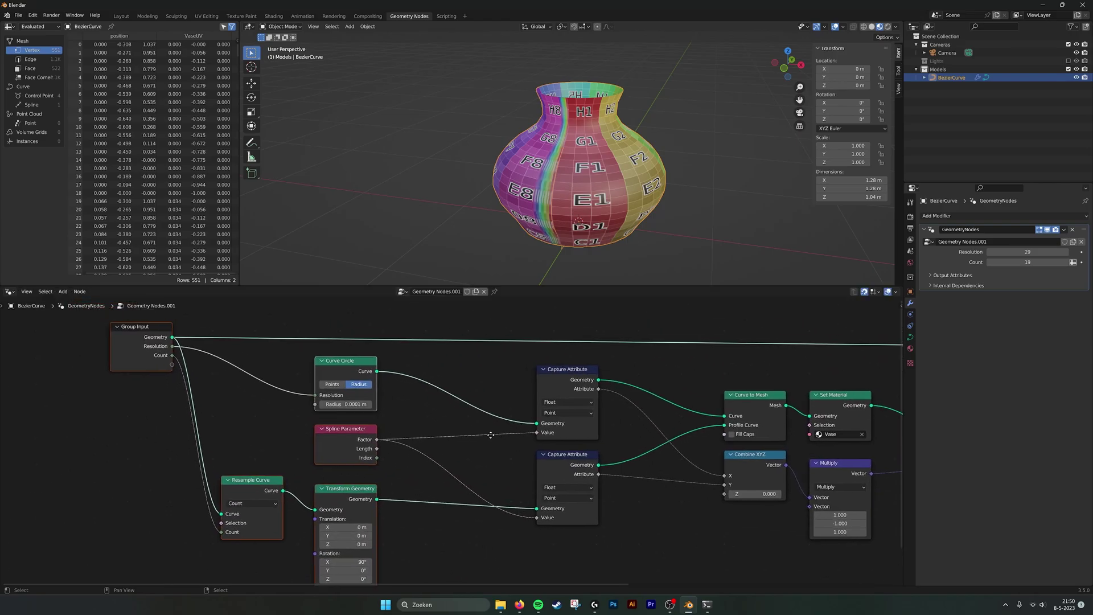
Insert a Set Spline Cyclic node with Cyclic off between Curve Circle and its Capture Attribute node, and inspect the vase's seam
{"action": "scroll", "coordinate": [490, 432], "scroll_direction": "down", "scroll_amount": 1}
{"action": "key", "text": "shift+a"}
{"action": "left_click", "coordinate": [491, 378]}
{"action": "type", "text": "set"}
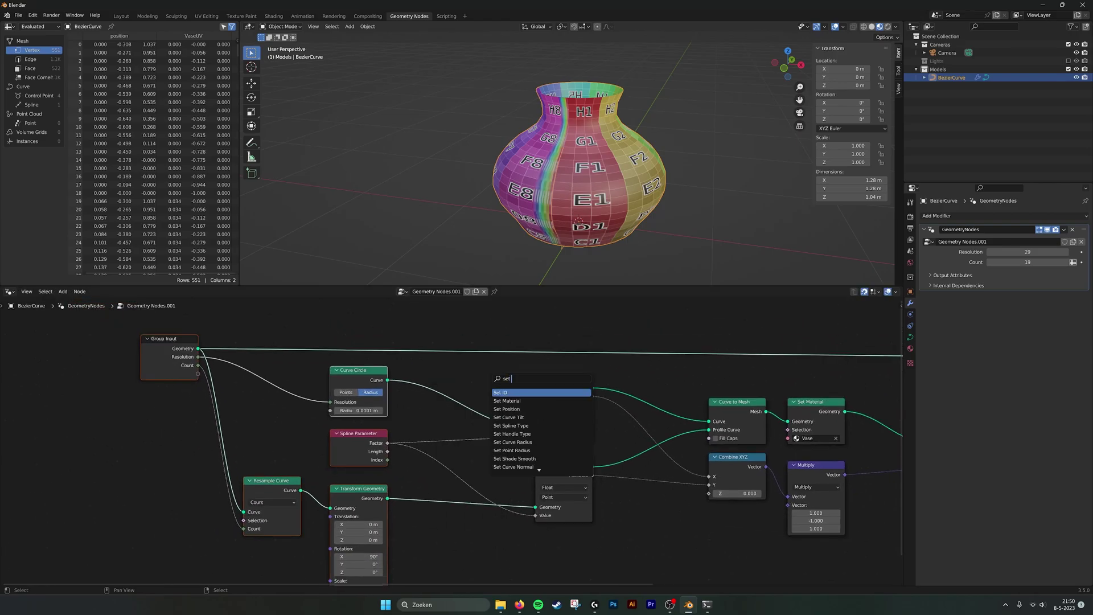
{"action": "type", "text": " splin"}
{"action": "key", "text": "Down"}
{"action": "key", "text": "Return"}
{"action": "left_click", "coordinate": [501, 337]}
{"action": "middle_click_drag", "start_coordinate": [563, 143], "coordinate": [590, 135]}
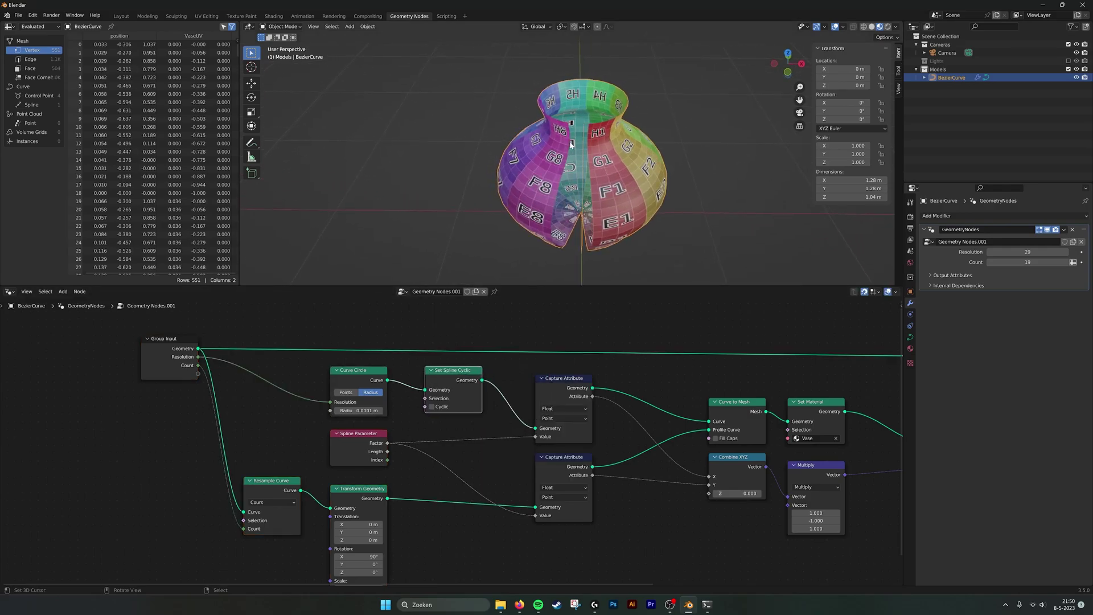
Inspect the opening in the vase, and remove the Set Spline Cyclic node so Curve Circle feeds its Capture Attribute directly
{"action": "middle_click_drag", "start_coordinate": [591, 174], "coordinate": [540, 275]}
{"action": "middle_click_drag", "start_coordinate": [568, 166], "coordinate": [582, 193]}
{"action": "scroll", "coordinate": [588, 168], "scroll_direction": "up", "scroll_amount": 2}
{"action": "scroll", "coordinate": [583, 227], "scroll_direction": "down", "scroll_amount": 1}
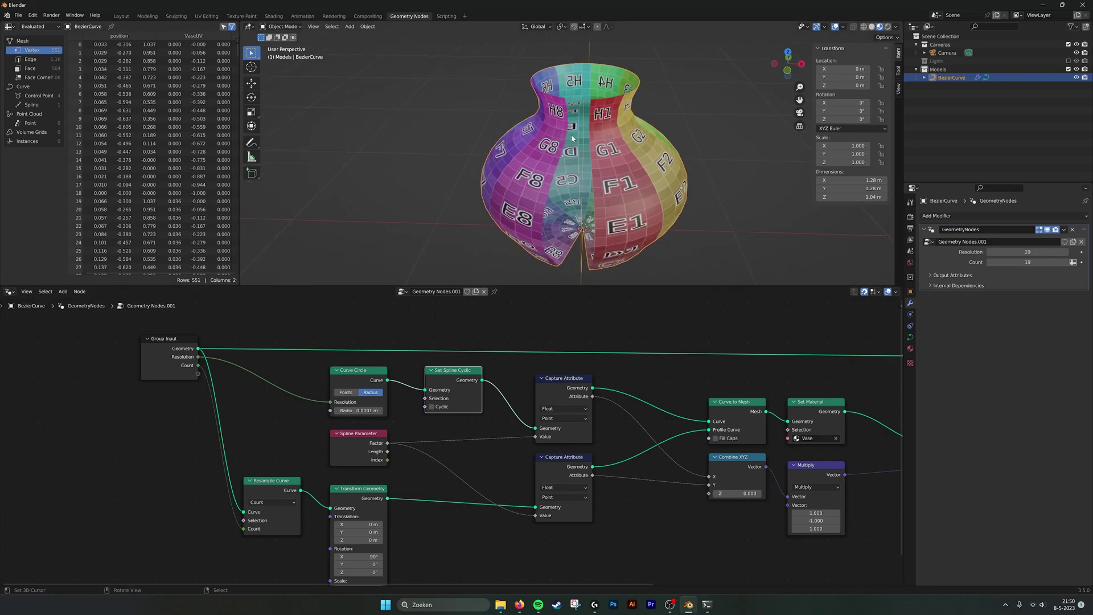
{"action": "middle_click_drag", "start_coordinate": [513, 378], "coordinate": [558, 408]}
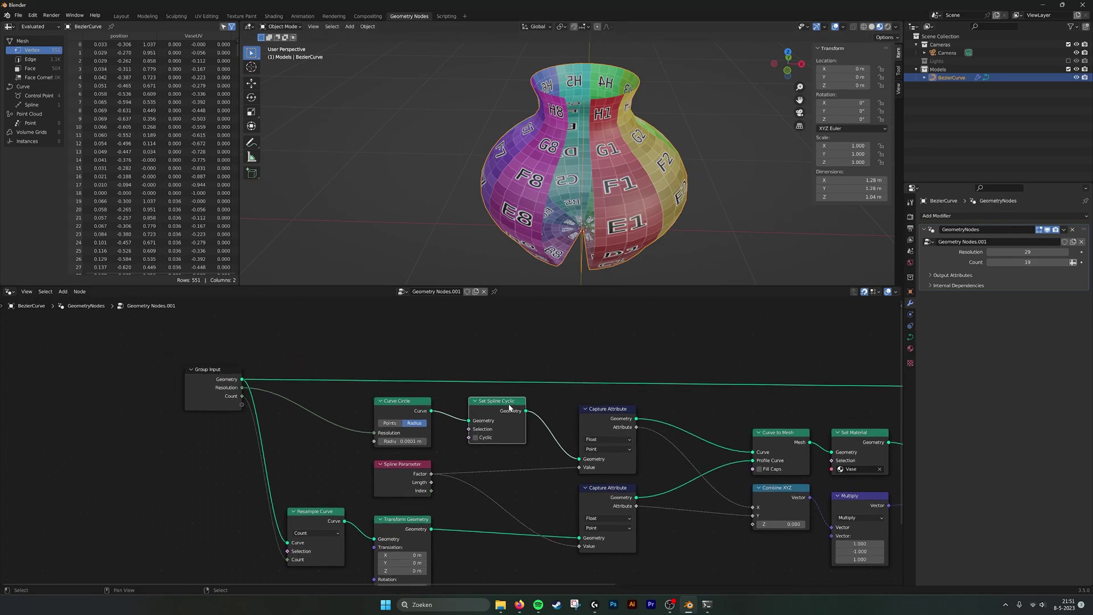
{"action": "left_click_drag", "start_coordinate": [507, 408], "coordinate": [507, 330], "text": "alt"}
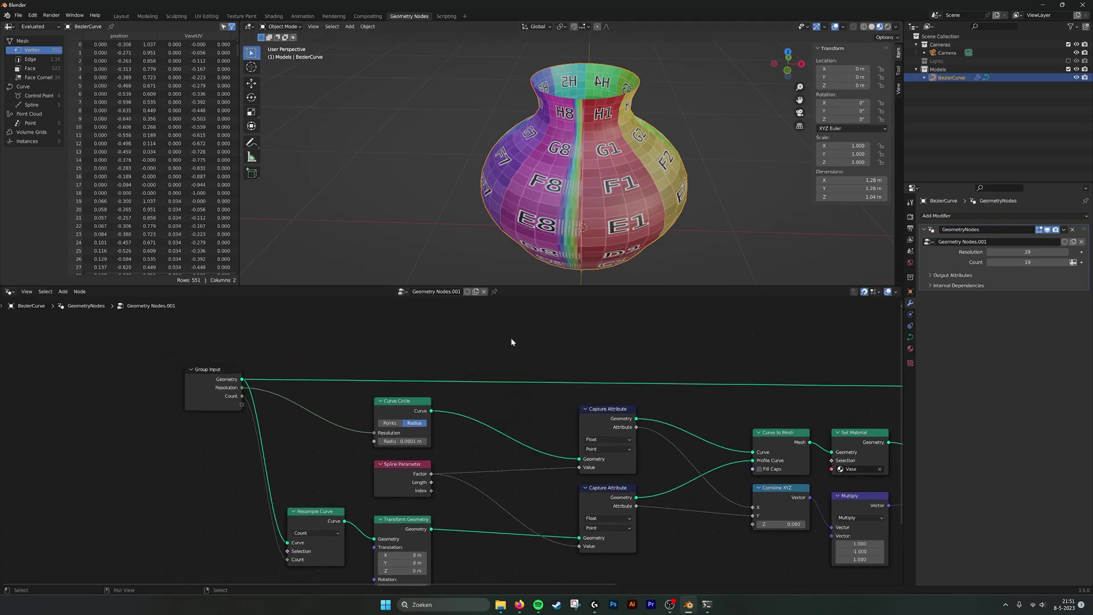
{"action": "scroll", "coordinate": [188, 360], "scroll_direction": "down", "scroll_amount": 1}
Close the Dropbox screenshot-sharing prompt
{"action": "key", "text": "Print"}
{"action": "left_click_drag", "start_coordinate": [188, 360], "coordinate": [411, 531]}
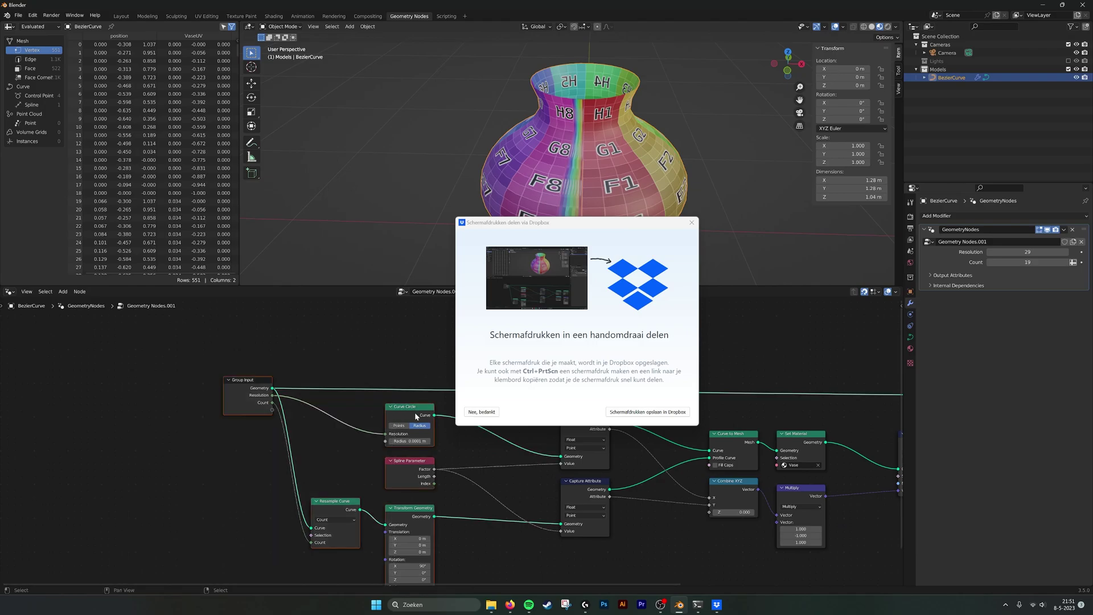
{"action": "left_click_drag", "start_coordinate": [414, 417], "coordinate": [462, 423]}
{"action": "left_click", "coordinate": [692, 222]}
Shift the input-side nodes and move the nodes from Set Material and Multiply onward well away from Curve to Mesh
{"action": "left_click_drag", "start_coordinate": [214, 372], "coordinate": [454, 542]}
{"action": "key", "text": "g"}
{"action": "left_click", "coordinate": [494, 542]}
{"action": "middle_click_drag", "start_coordinate": [749, 487], "coordinate": [476, 443]}
{"action": "left_click_drag", "start_coordinate": [430, 308], "coordinate": [714, 557]}
{"action": "left_click_drag", "start_coordinate": [445, 405], "coordinate": [669, 398]}
{"action": "left_click_drag", "start_coordinate": [412, 521], "coordinate": [589, 411]}
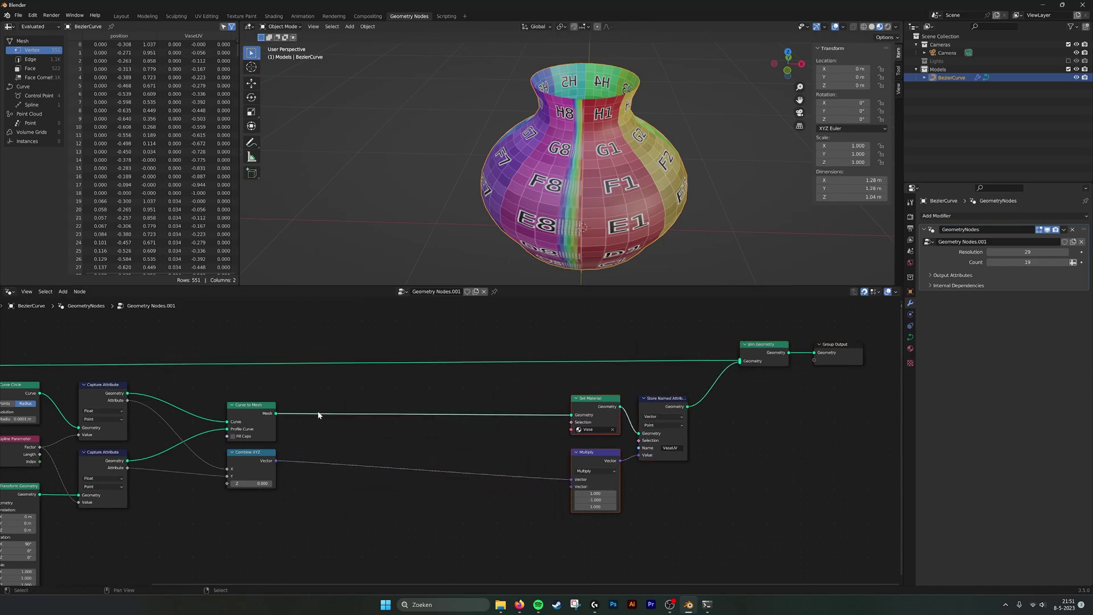
Insert a Set Position node between Curve to Mesh and Set Material, leaving a gap after Curve to Mesh
{"action": "scroll", "coordinate": [550, 394], "scroll_direction": "up", "scroll_amount": 3}
{"action": "key", "text": "shift+a"}
{"action": "type", "text": "set"}
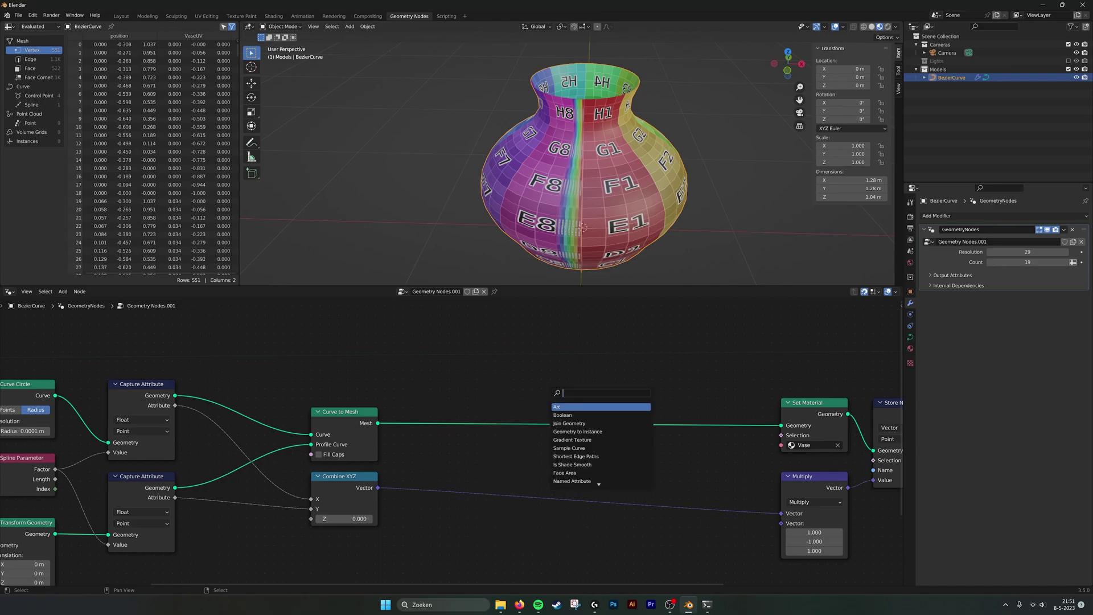
{"action": "key", "text": "Down"}
{"action": "key", "text": "Down"}
{"action": "key", "text": "Return"}
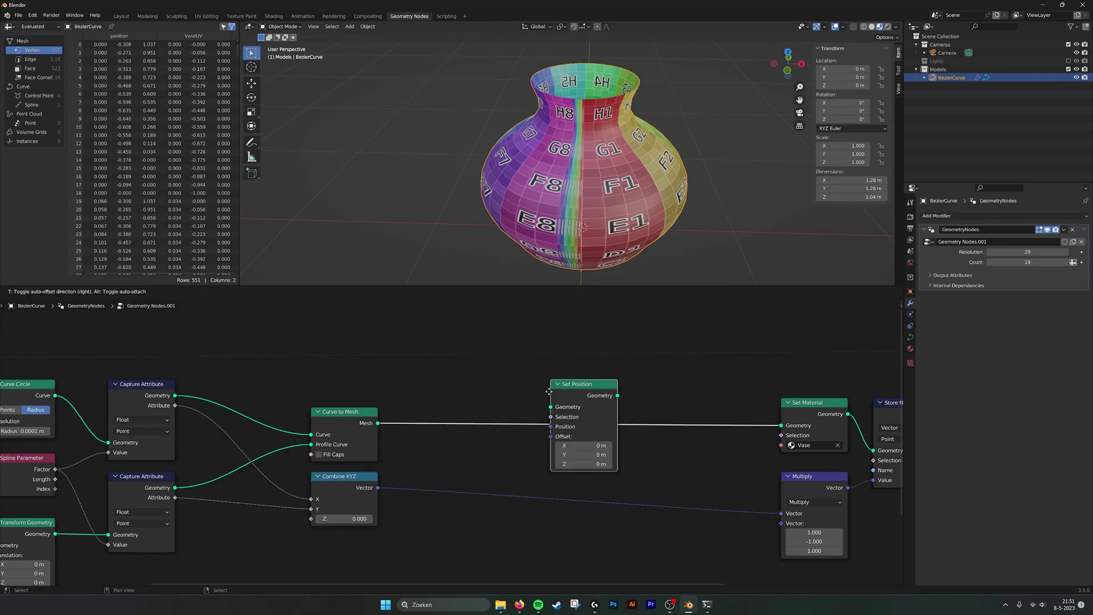
{"action": "left_click", "coordinate": [402, 420]}
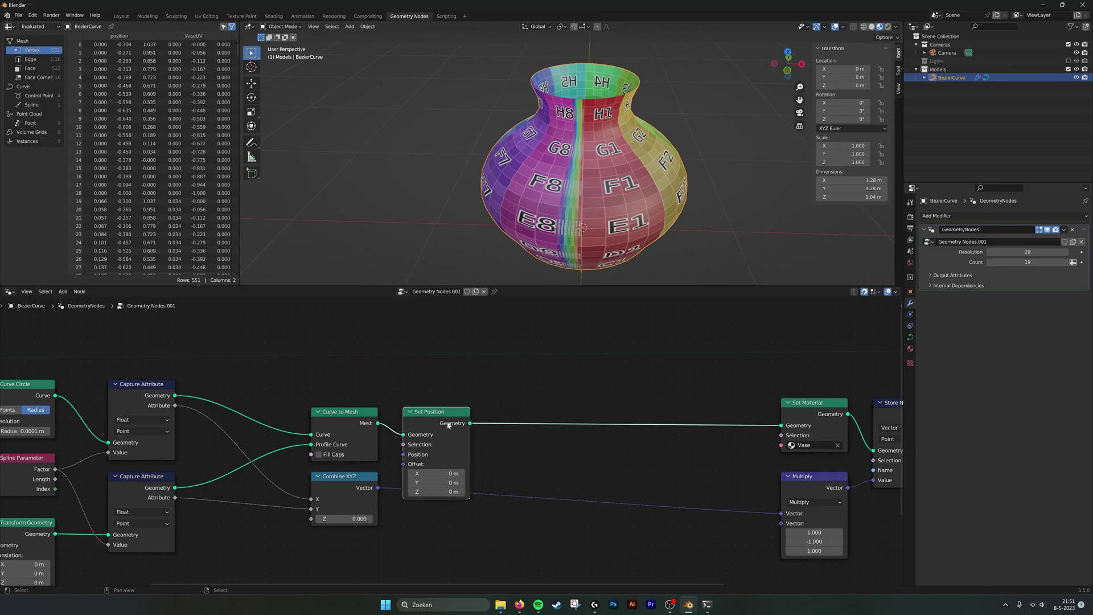
{"action": "middle_click_drag", "start_coordinate": [553, 411], "coordinate": [658, 385]}
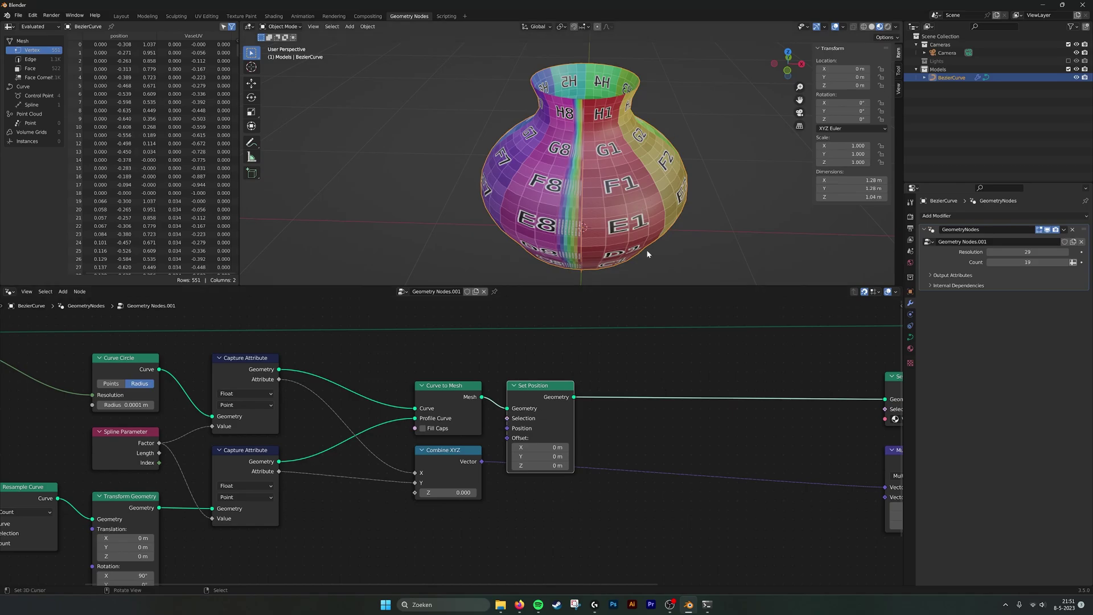
{"action": "middle_click_drag", "start_coordinate": [637, 462], "coordinate": [558, 463]}
{"action": "left_click_drag", "start_coordinate": [464, 395], "coordinate": [602, 395]}
Add a Mix node below the main chain, between Combine XYZ and Set Position
{"action": "left_click", "coordinate": [496, 352]}
{"action": "key", "text": "shift+a"}
{"action": "left_click", "coordinate": [494, 348]}
{"action": "type", "text": "mix"}
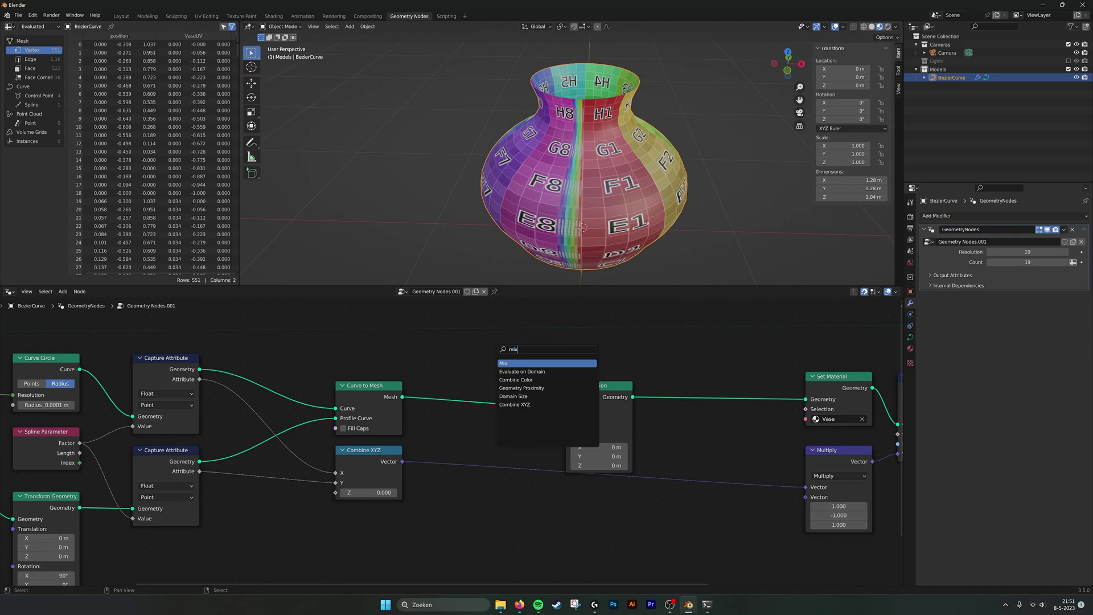
{"action": "key", "text": "Return"}
{"action": "left_click", "coordinate": [521, 523]}
{"action": "middle_click_drag", "start_coordinate": [622, 509], "coordinate": [652, 474]}
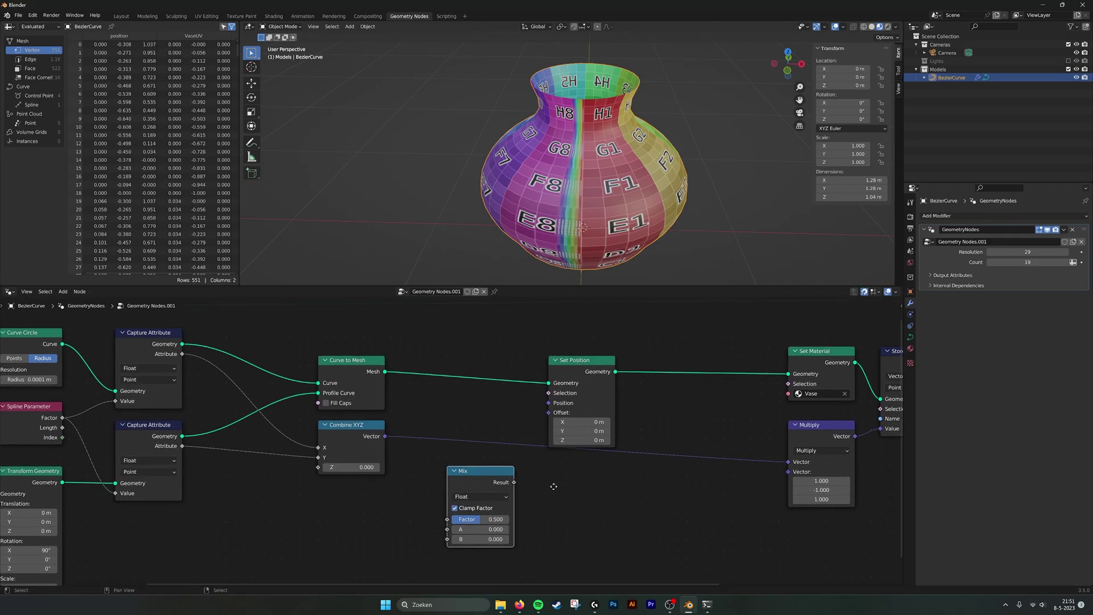
{"action": "middle_click_drag", "start_coordinate": [485, 501], "coordinate": [513, 494]}
{"action": "left_click", "coordinate": [513, 491]}
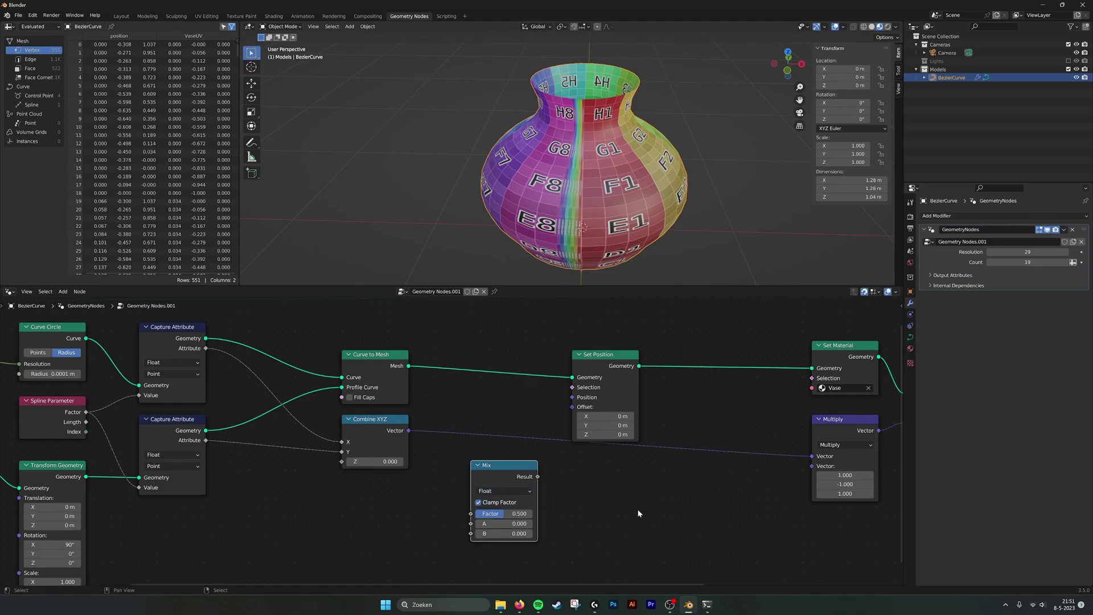
Try feeding Combine XYZ's vector through the float Mix into Set Position's Position, with a factor of 0.174
{"action": "left_click_drag", "start_coordinate": [409, 431], "coordinate": [471, 523]}
{"action": "left_click_drag", "start_coordinate": [538, 476], "coordinate": [578, 398]}
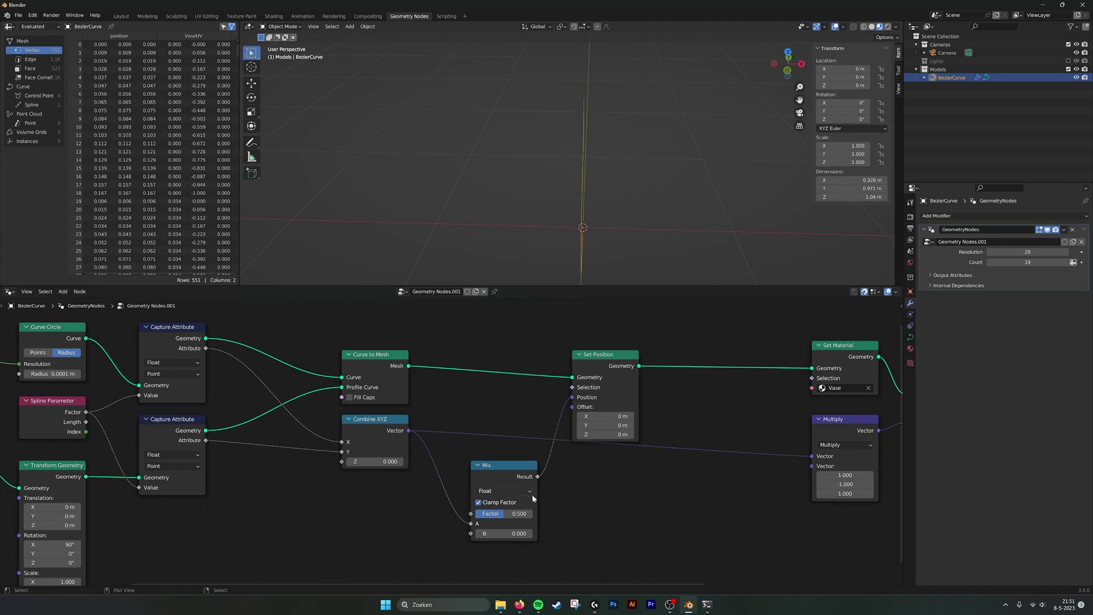
{"action": "scroll", "coordinate": [533, 499], "scroll_direction": "down", "scroll_amount": 2, "text": "shift"}
{"action": "left_click_drag", "start_coordinate": [513, 482], "coordinate": [533, 482]}
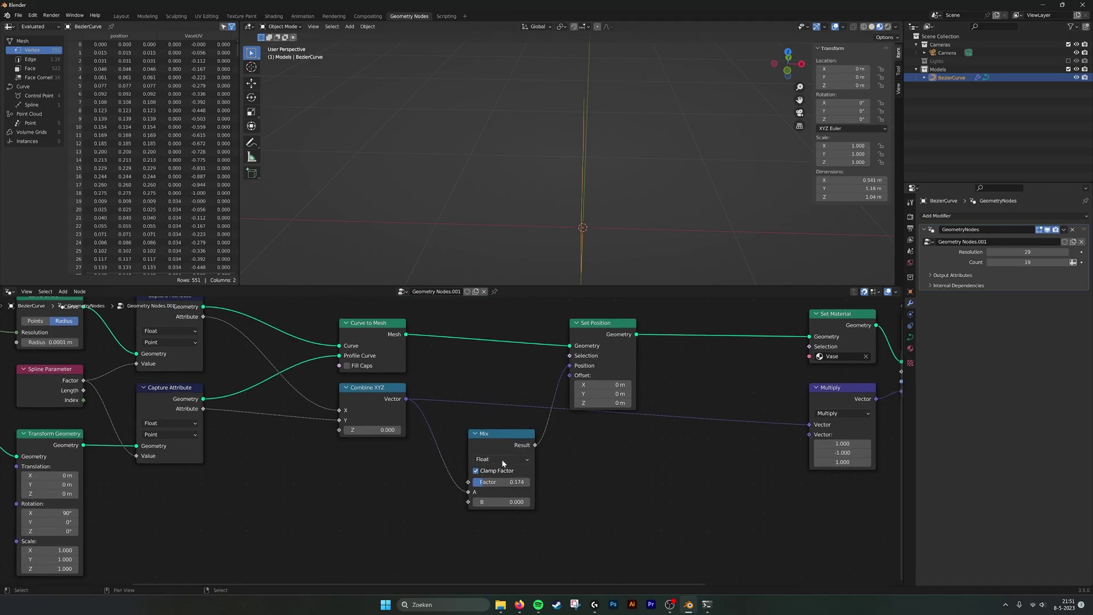
Switch the Mix node to Color, connecting Combine XYZ's vector to input A and the result to Set Position's Position
{"action": "left_click", "coordinate": [502, 460]}
{"action": "left_click", "coordinate": [501, 490]}
{"action": "left_click_drag", "start_coordinate": [511, 433], "coordinate": [511, 423]}
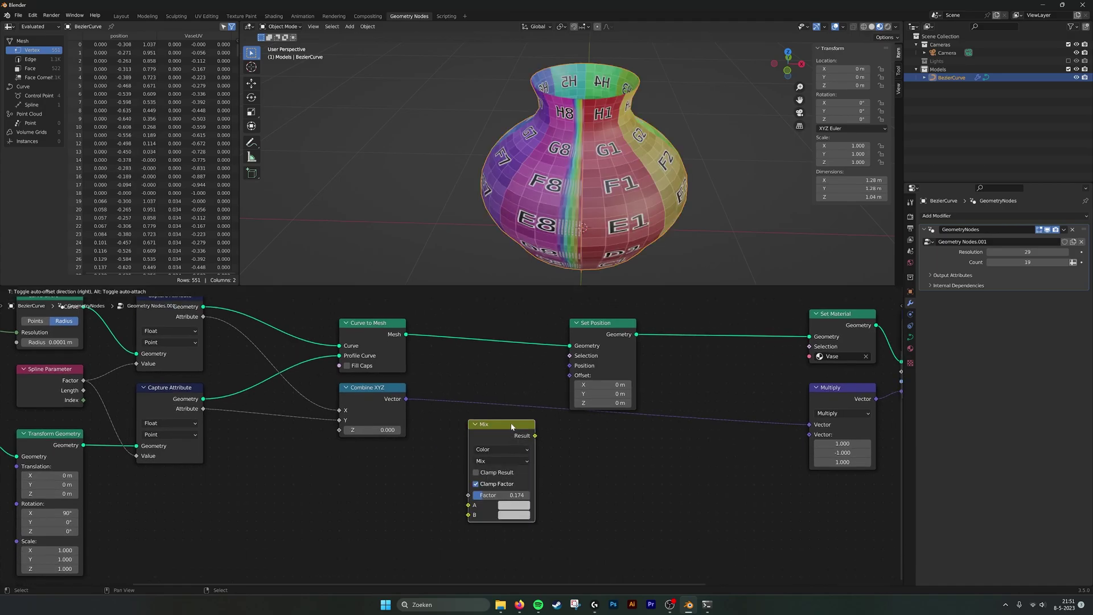
{"action": "left_click_drag", "start_coordinate": [406, 398], "coordinate": [475, 500]}
{"action": "left_click_drag", "start_coordinate": [538, 435], "coordinate": [569, 366]}
Set the Mix node's B colour to black and its factor to 0.644
{"action": "scroll", "coordinate": [535, 467], "scroll_direction": "down", "scroll_amount": 1, "text": "shift"}
{"action": "left_click", "coordinate": [512, 506]}
{"action": "left_click", "coordinate": [518, 505]}
{"action": "left_click_drag", "start_coordinate": [584, 387], "coordinate": [583, 440]}
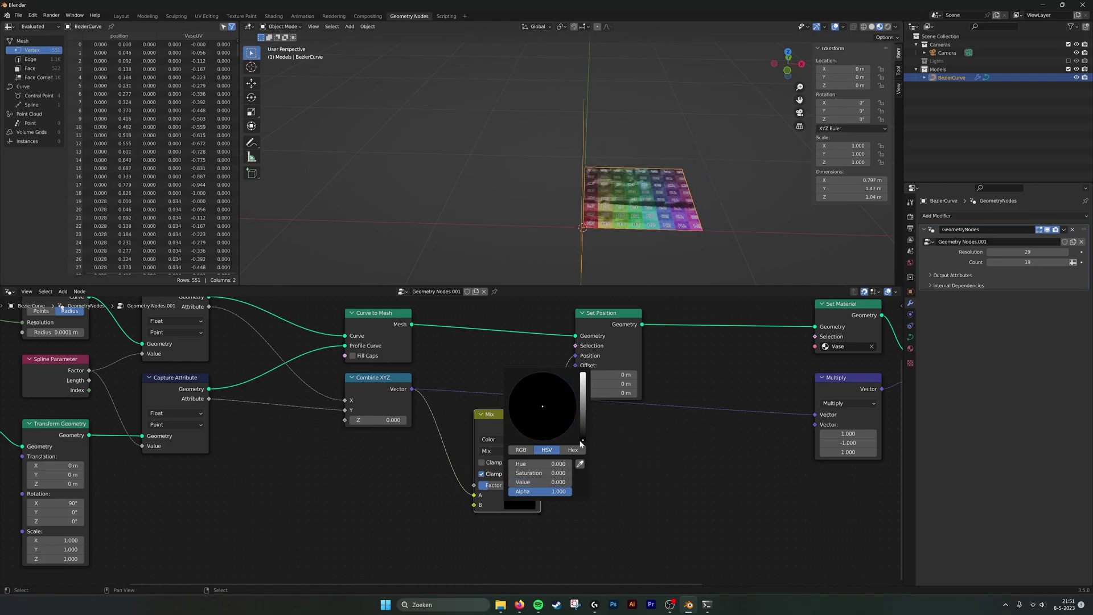
{"action": "middle_click_drag", "start_coordinate": [671, 225], "coordinate": [637, 250]}
{"action": "mouse_move", "coordinate": [515, 485]}
{"action": "left_mouse_down"}
{"action": "mouse_move", "coordinate": [481, 485]}
{"action": "mouse_move", "coordinate": [515, 485]}
{"action": "left_mouse_up"}
Add a Position node below Combine XYZ and connect it to the Mix node's B input
{"action": "key", "text": "shift+a"}
{"action": "mouse_move", "coordinate": [588, 460]}
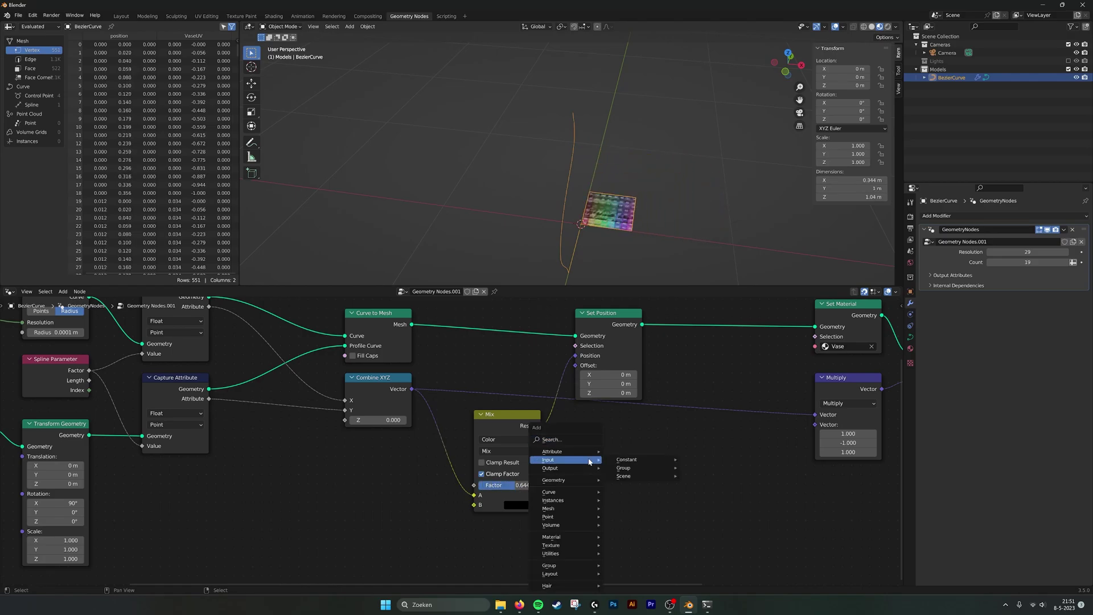
{"action": "left_click", "coordinate": [578, 438]}
{"action": "type", "text": "position"}
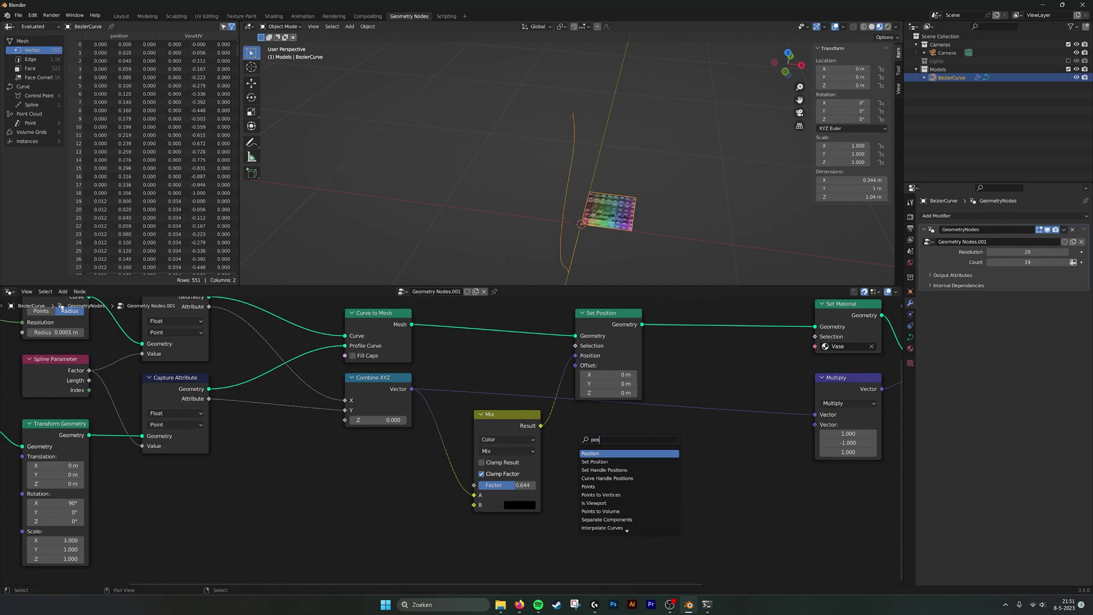
{"action": "key", "text": "Return"}
{"action": "left_click", "coordinate": [347, 505]}
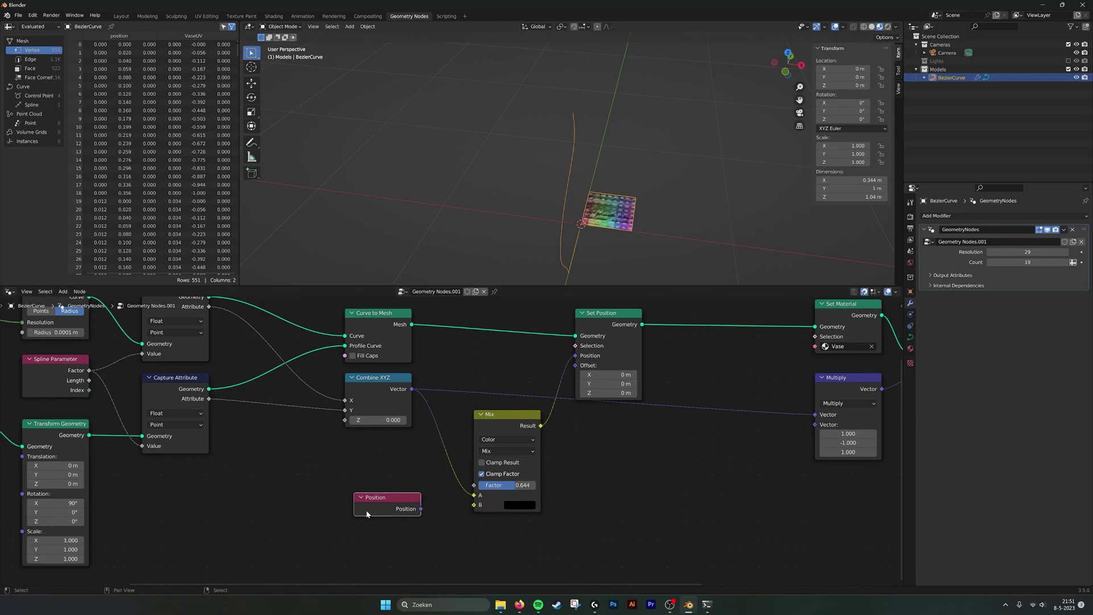
{"action": "left_click_drag", "start_coordinate": [422, 509], "coordinate": [473, 505]}
{"action": "left_click_drag", "start_coordinate": [387, 501], "coordinate": [378, 501]}
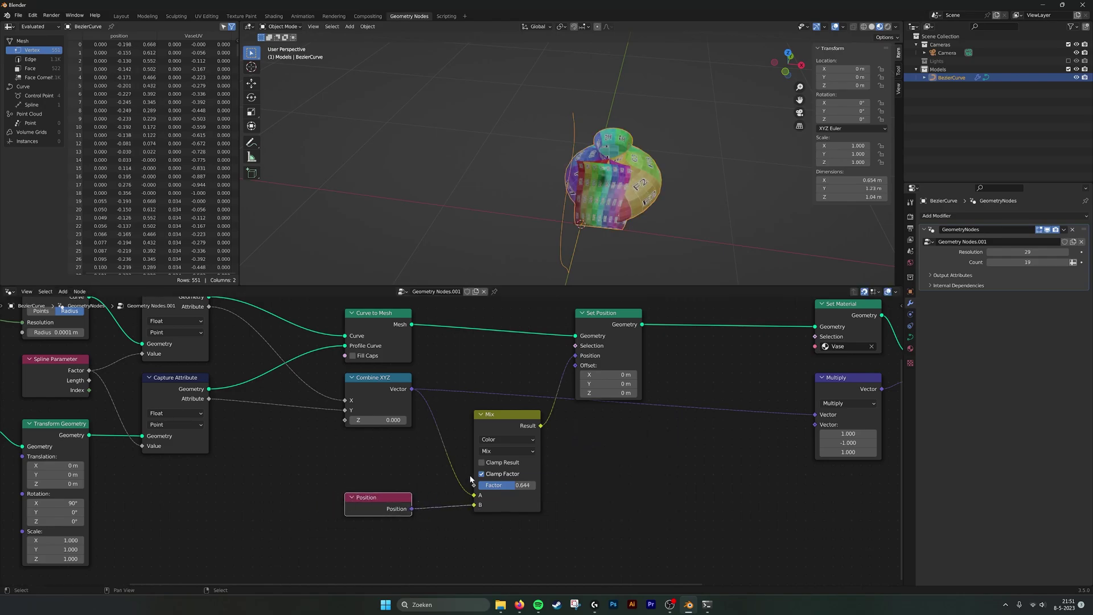
Set the Mix factor to 0 and inspect the vase flattened into its UV grid
{"action": "left_click_drag", "start_coordinate": [510, 493], "coordinate": [478, 485]}
{"action": "middle_click_drag", "start_coordinate": [680, 225], "coordinate": [630, 191]}
{"action": "scroll", "coordinate": [677, 200], "scroll_direction": "up", "scroll_amount": 4}
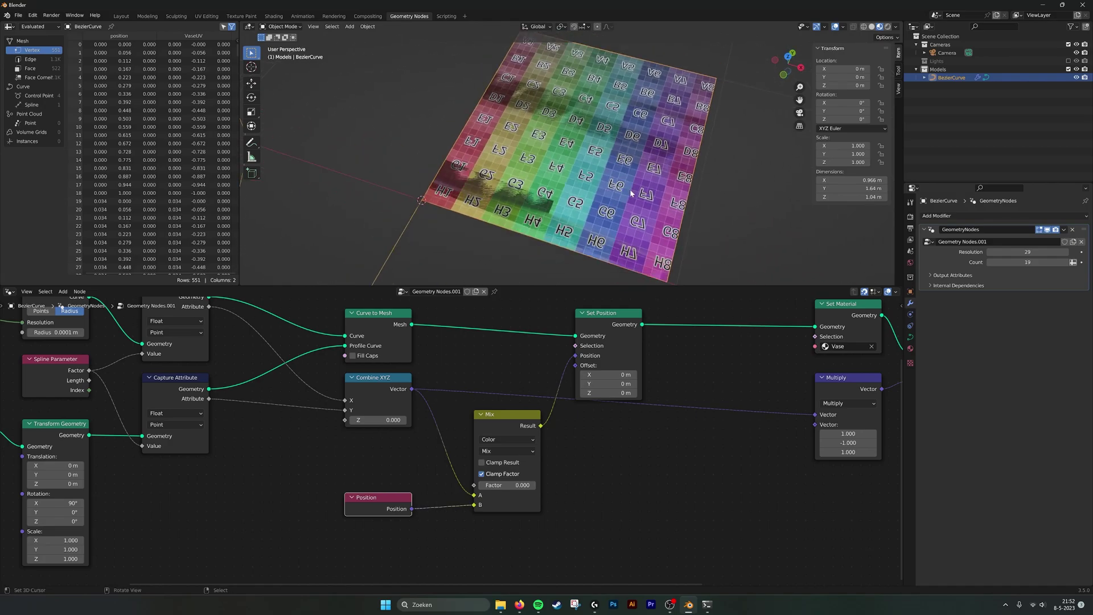
{"action": "scroll", "coordinate": [631, 192], "scroll_direction": "down", "scroll_amount": 1}
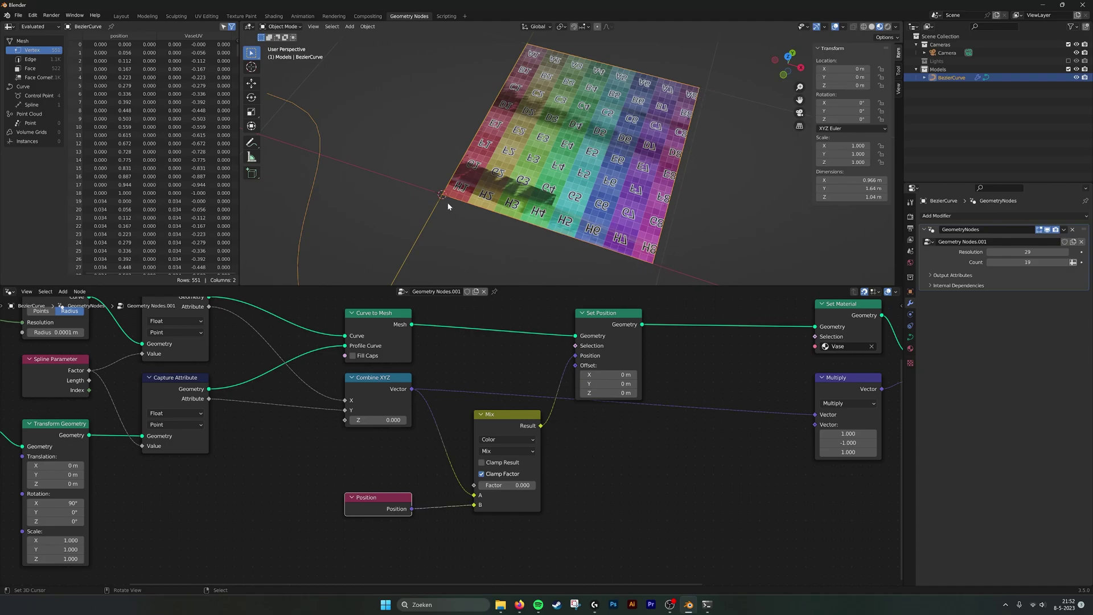
{"action": "middle_click_drag", "start_coordinate": [450, 196], "coordinate": [523, 162]}
{"action": "scroll", "coordinate": [503, 236], "scroll_direction": "up", "scroll_amount": 2}
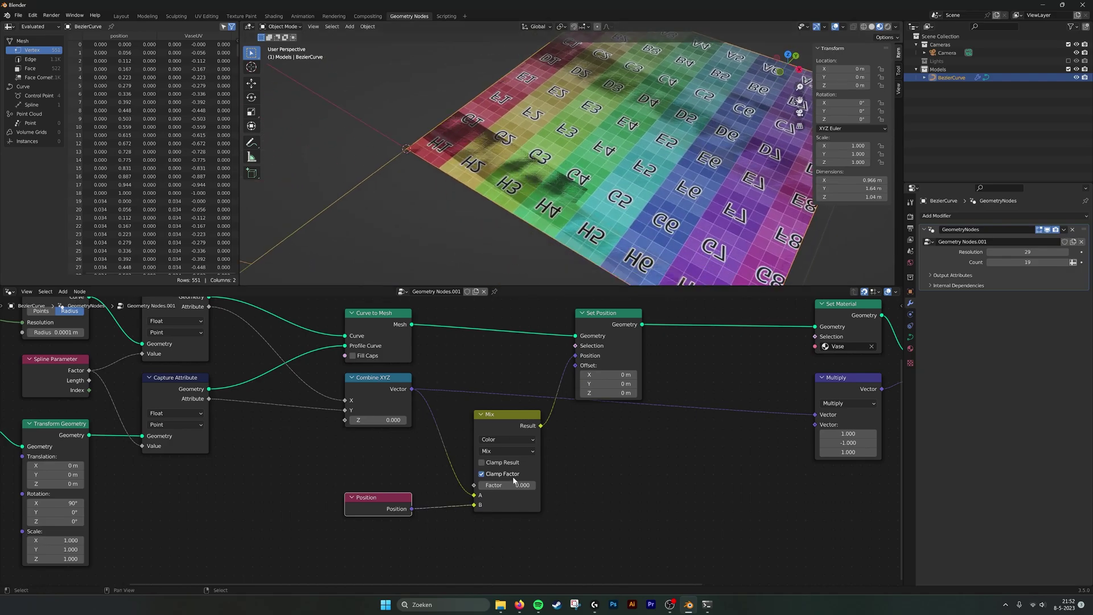
Preview the partly unrolled vase at a Mix factor of 0.392, and return the factor to 0
{"action": "left_click_drag", "start_coordinate": [511, 479], "coordinate": [549, 480]}
{"action": "middle_click_drag", "start_coordinate": [454, 209], "coordinate": [532, 163]}
{"action": "middle_click_drag", "start_coordinate": [532, 163], "coordinate": [597, 201], "text": "shift"}
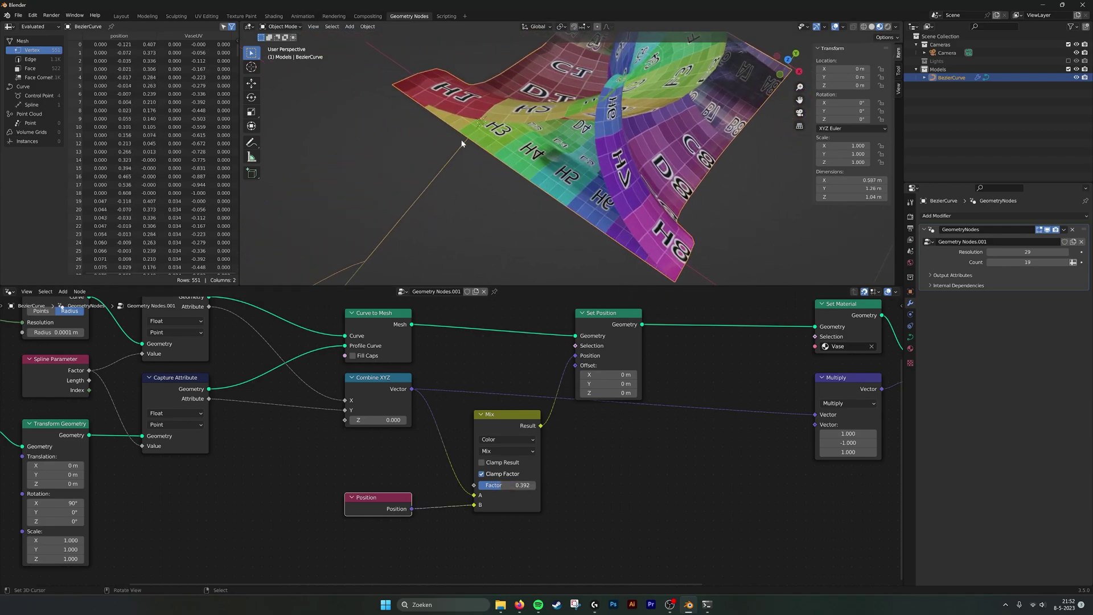
{"action": "middle_click_drag", "start_coordinate": [592, 247], "coordinate": [597, 241]}
{"action": "scroll", "coordinate": [618, 222], "scroll_direction": "down", "scroll_amount": 5}
{"action": "scroll", "coordinate": [641, 206], "scroll_direction": "up", "scroll_amount": 2}
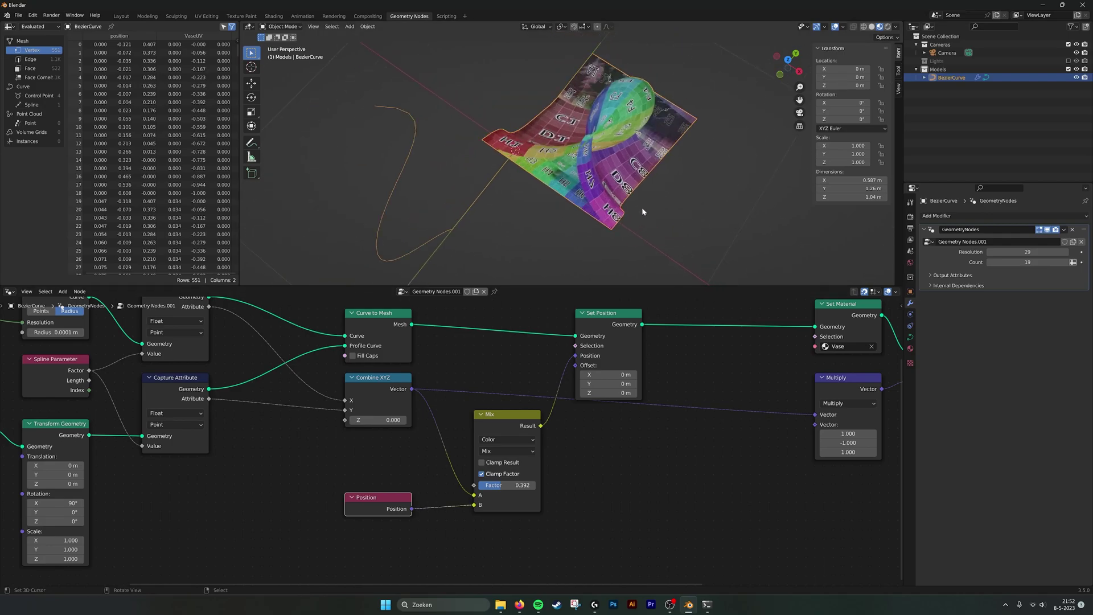
{"action": "left_click_drag", "start_coordinate": [501, 485], "coordinate": [479, 485]}
{"action": "scroll", "coordinate": [660, 228], "scroll_direction": "down", "scroll_amount": 1}
{"action": "middle_click_drag", "start_coordinate": [693, 231], "coordinate": [660, 232], "text": "shift"}
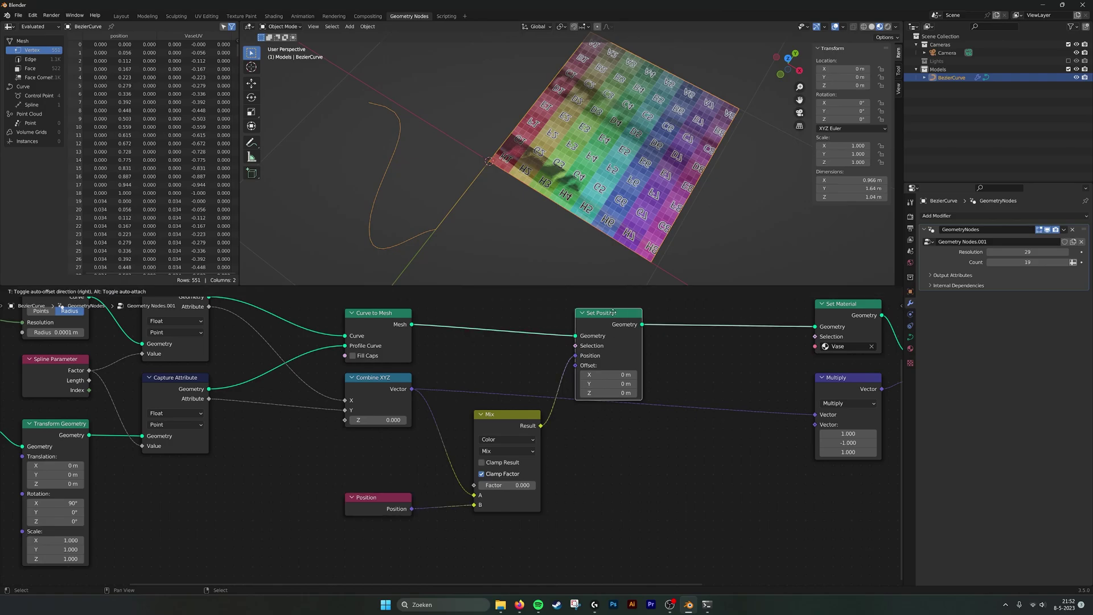
Move Set Position closer to Curve to Mesh and place the Position node directly below Mix
{"action": "left_click_drag", "start_coordinate": [625, 321], "coordinate": [597, 320]}
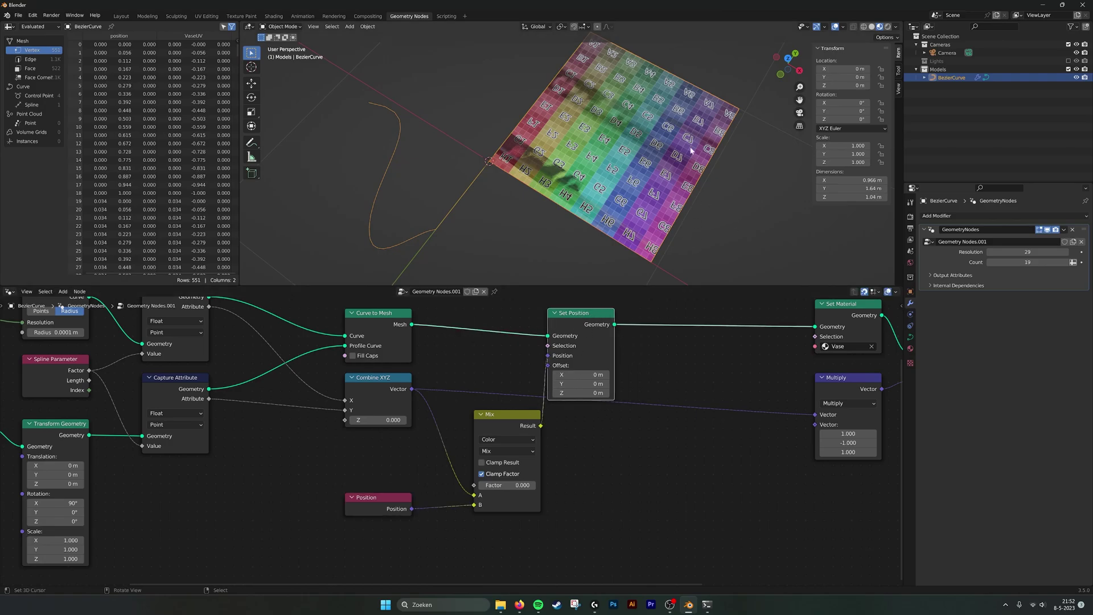
{"action": "scroll", "coordinate": [649, 319], "scroll_direction": "down", "scroll_amount": 2}
{"action": "left_click", "coordinate": [484, 427]}
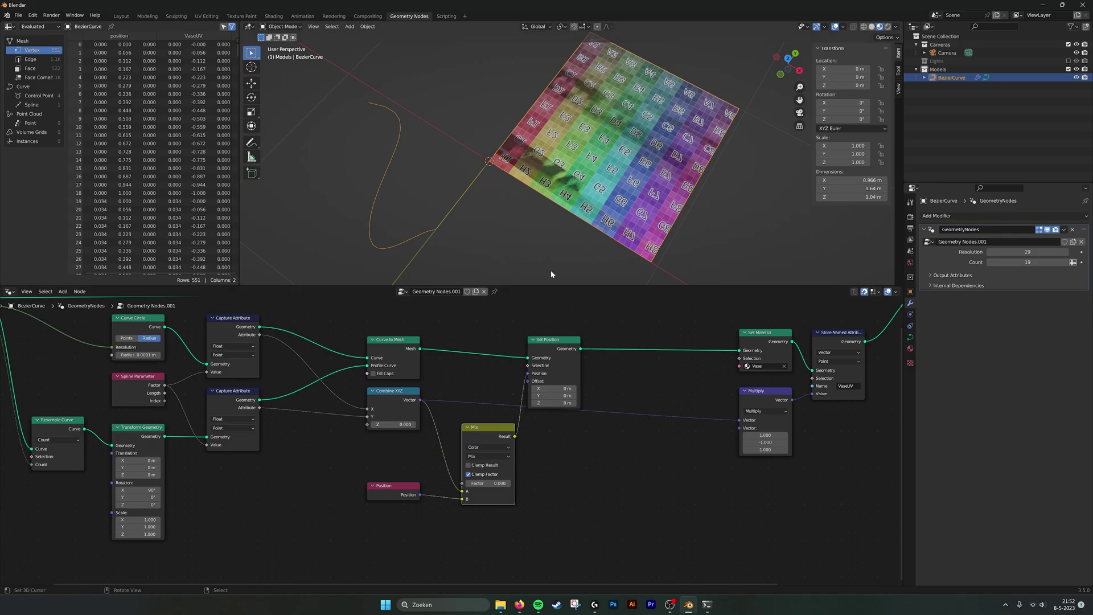
{"action": "left_click_drag", "start_coordinate": [409, 494], "coordinate": [503, 523]}
Move the output-side nodes farther away from Set Position and lower Combine XYZ slightly below Curve to Mesh
{"action": "middle_click_drag", "start_coordinate": [683, 409], "coordinate": [503, 427]}
{"action": "scroll", "coordinate": [599, 358], "scroll_direction": "down", "scroll_amount": 4}
{"action": "left_click_drag", "start_coordinate": [515, 319], "coordinate": [808, 514]}
{"action": "left_click_drag", "start_coordinate": [544, 376], "coordinate": [697, 377]}
{"action": "scroll", "coordinate": [442, 438], "scroll_direction": "up", "scroll_amount": 5}
{"action": "middle_click_drag", "start_coordinate": [441, 438], "coordinate": [648, 428]}
{"action": "left_click_drag", "start_coordinate": [402, 396], "coordinate": [401, 411]}
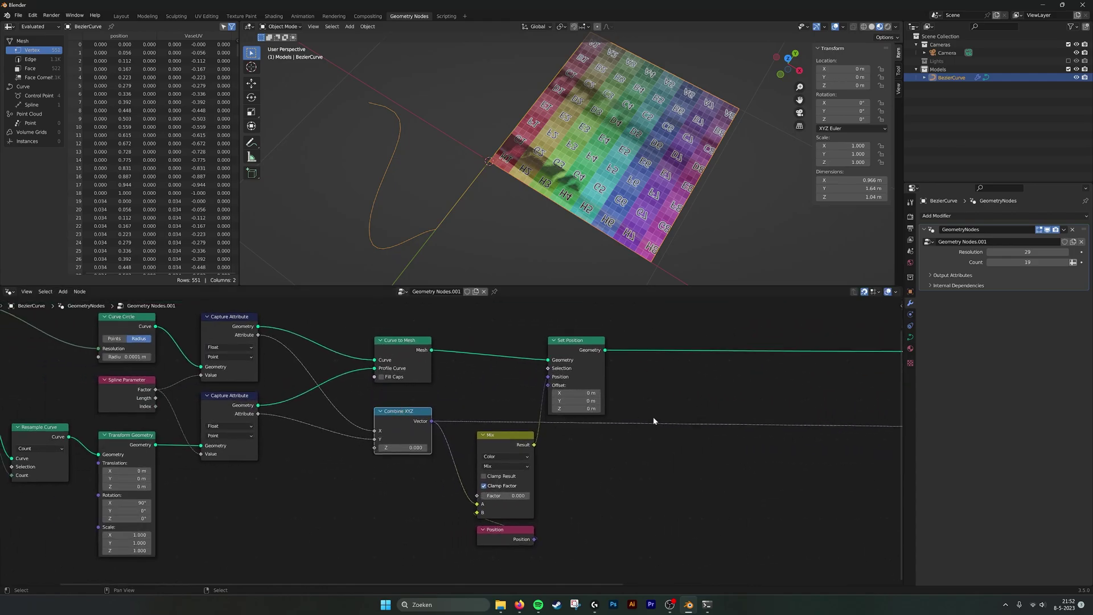
Shift Set Position, Mix and Position away from Curve to Mesh, and insert a Split Edges node just before Set Position
{"action": "left_click_drag", "start_coordinate": [610, 557], "coordinate": [480, 296]}
{"action": "left_click_drag", "start_coordinate": [567, 343], "coordinate": [653, 343]}
{"action": "key", "text": "shift+a"}
{"action": "left_click", "coordinate": [581, 315]}
{"action": "type", "text": "spli"}
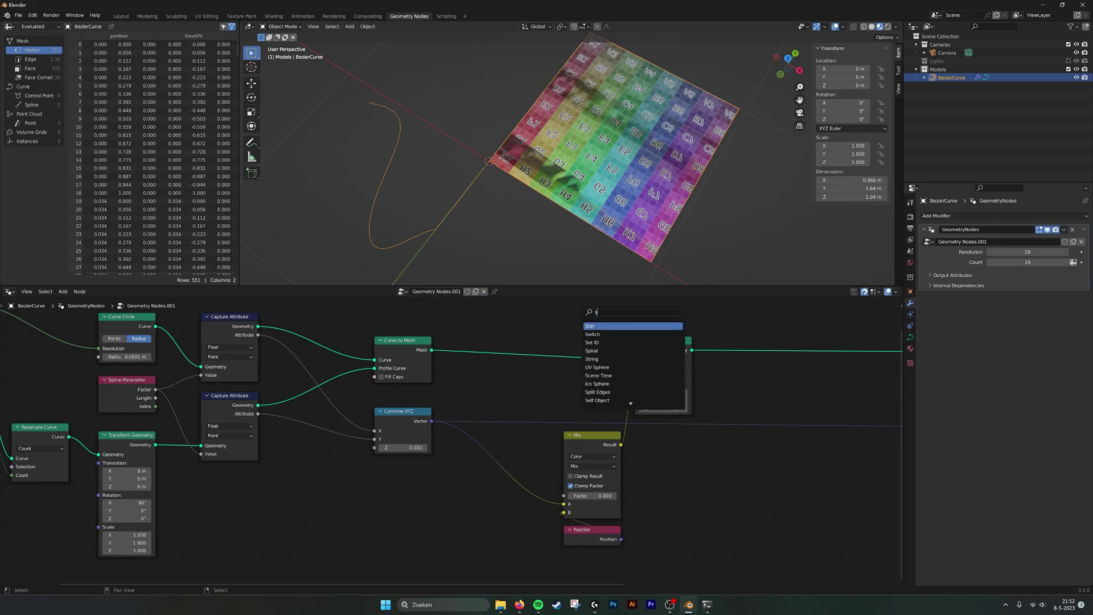
{"action": "key", "text": "Return"}
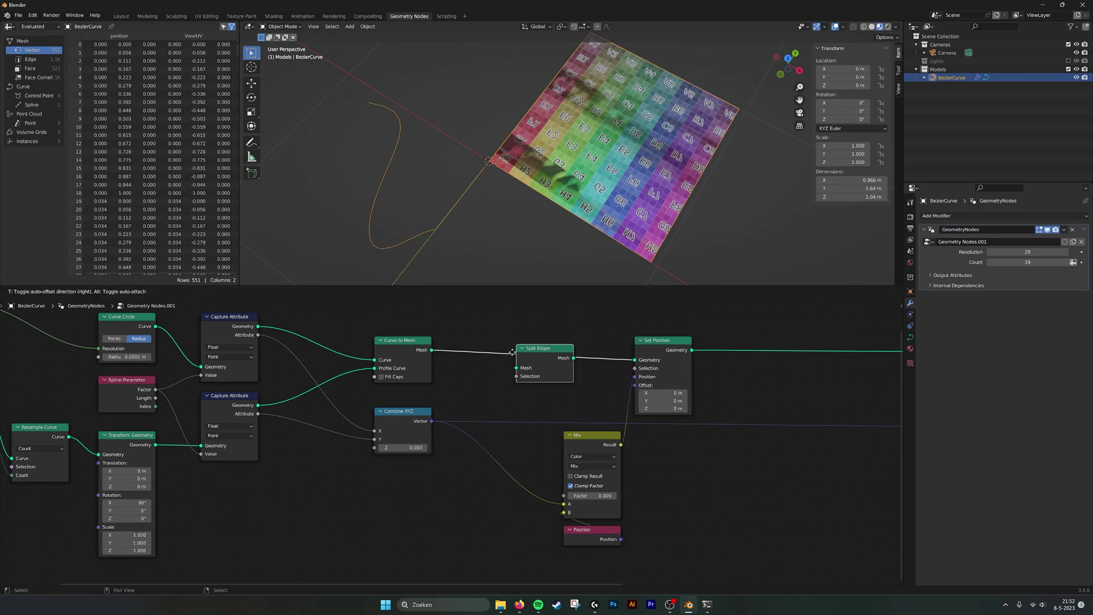
{"action": "left_click", "coordinate": [517, 350]}
{"action": "left_click_drag", "start_coordinate": [551, 362], "coordinate": [609, 360]}
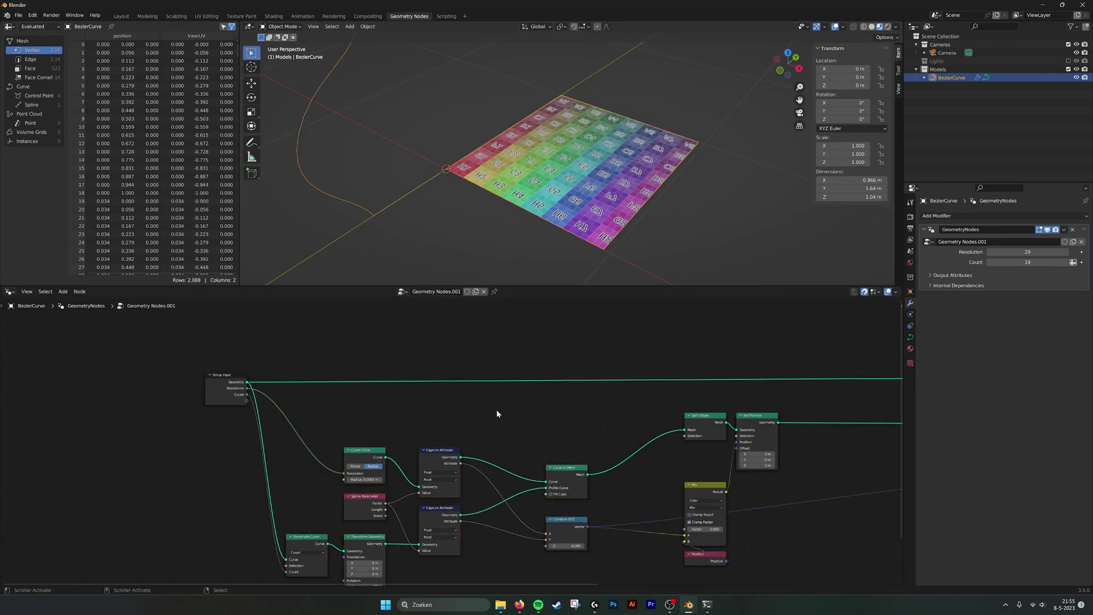
Insert a new Capture Attribute node between Curve Circle and its existing Capture Attribute, spacing the nodes to fit
{"action": "scroll", "coordinate": [529, 444], "scroll_direction": "up", "scroll_amount": 2}
{"action": "key", "text": "shift+a"}
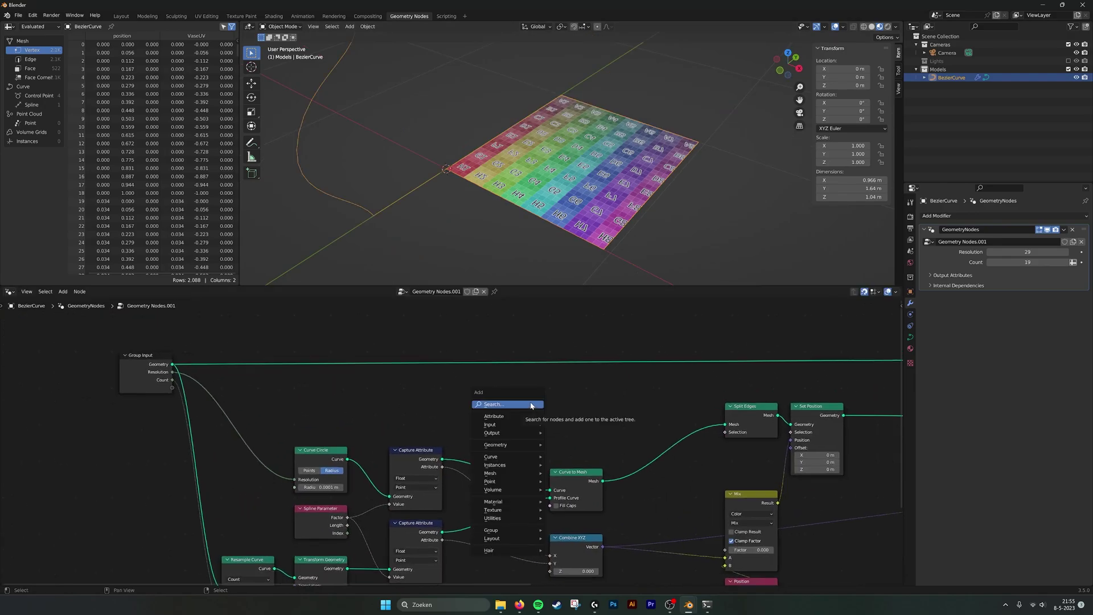
{"action": "left_click", "coordinate": [530, 405]}
{"action": "type", "text": "capture"}
{"action": "key", "text": "Return"}
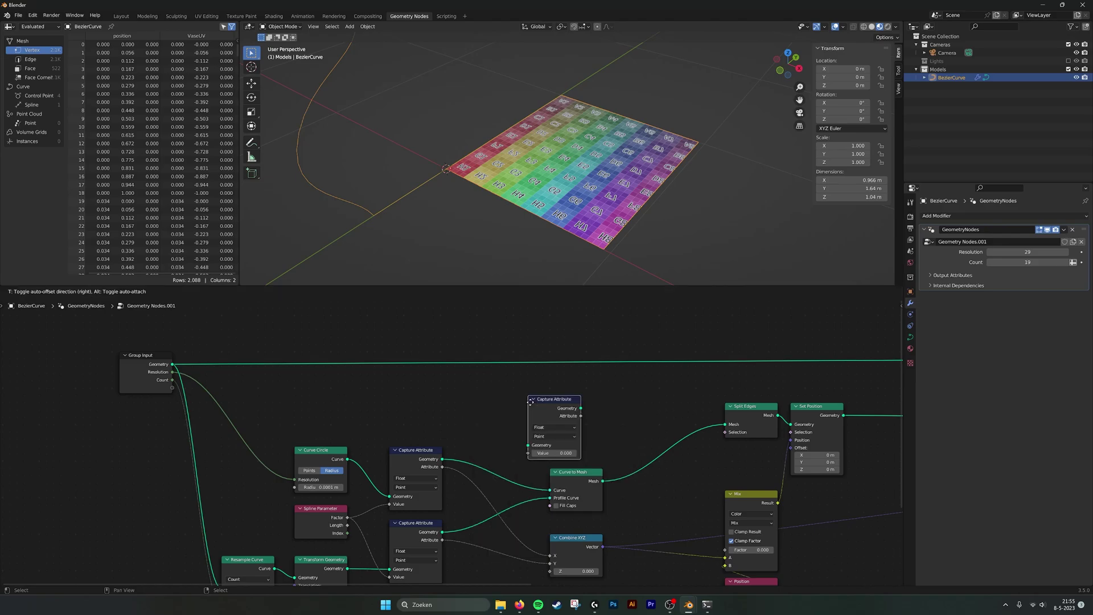
{"action": "left_click", "coordinate": [385, 390]}
{"action": "middle_click_drag", "start_coordinate": [446, 550], "coordinate": [439, 481]}
{"action": "left_click_drag", "start_coordinate": [457, 531], "coordinate": [482, 380]}
{"action": "middle_click_drag", "start_coordinate": [435, 343], "coordinate": [461, 365]}
{"action": "mouse_move", "coordinate": [431, 337]}
{"action": "left_mouse_down"}
{"action": "mouse_move", "coordinate": [431, 390]}
{"action": "mouse_move", "coordinate": [431, 351]}
{"action": "left_mouse_up"}
Add an Index node below the new Capture Attribute, set that Capture Attribute to Integer and feed Index into its Value
{"action": "scroll", "coordinate": [484, 349], "scroll_direction": "up", "scroll_amount": 2}
{"action": "key", "text": "shift+a"}
{"action": "left_click", "coordinate": [534, 343]}
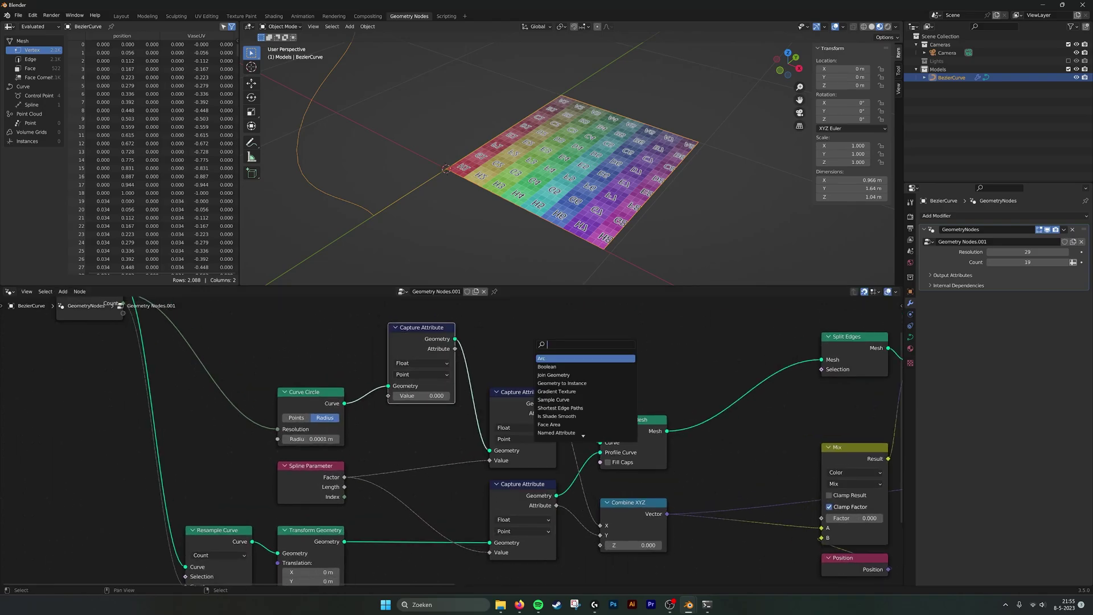
{"action": "type", "text": "index"}
{"action": "key", "text": "Return"}
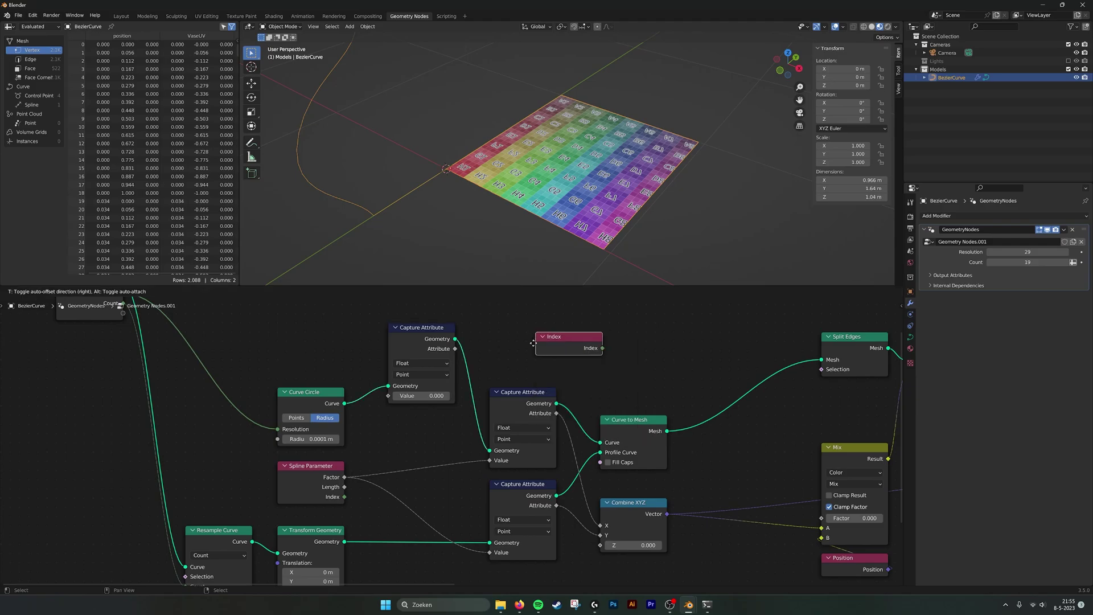
{"action": "left_click", "coordinate": [386, 416]}
{"action": "left_click", "coordinate": [410, 363]}
{"action": "left_click", "coordinate": [417, 383]}
{"action": "left_click_drag", "start_coordinate": [456, 422], "coordinate": [388, 395]}
{"action": "middle_click_drag", "start_coordinate": [434, 403], "coordinate": [393, 422]}
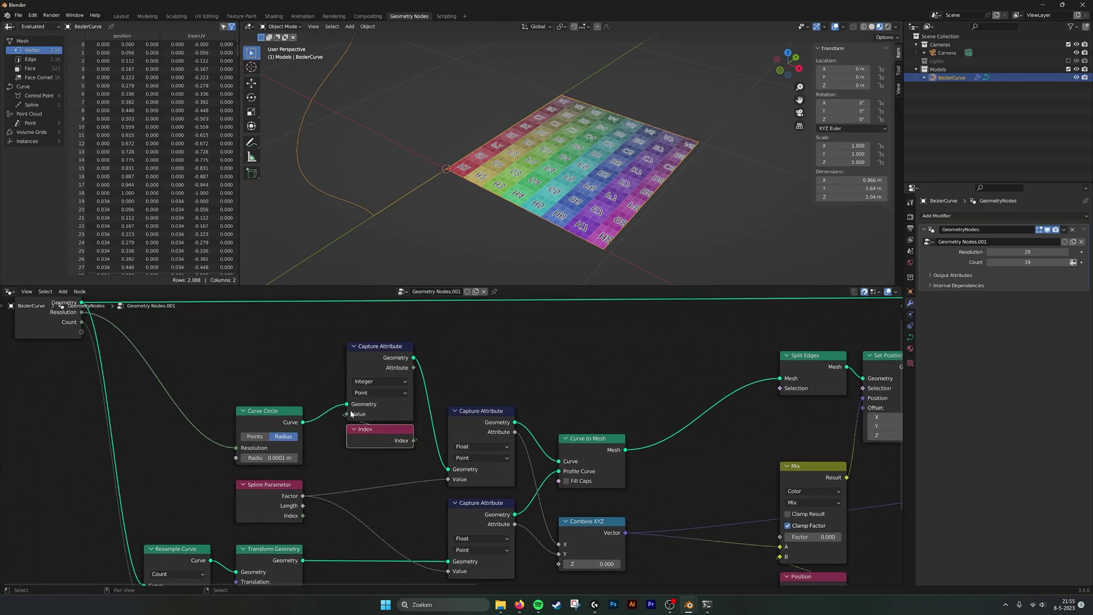
Move the Integer Capture Attribute and its Index node together slightly down and closer to Curve Circle
{"action": "left_click_drag", "start_coordinate": [358, 334], "coordinate": [403, 448]}
{"action": "left_click_drag", "start_coordinate": [389, 351], "coordinate": [371, 368]}
{"action": "middle_click_drag", "start_coordinate": [543, 183], "coordinate": [540, 152]}
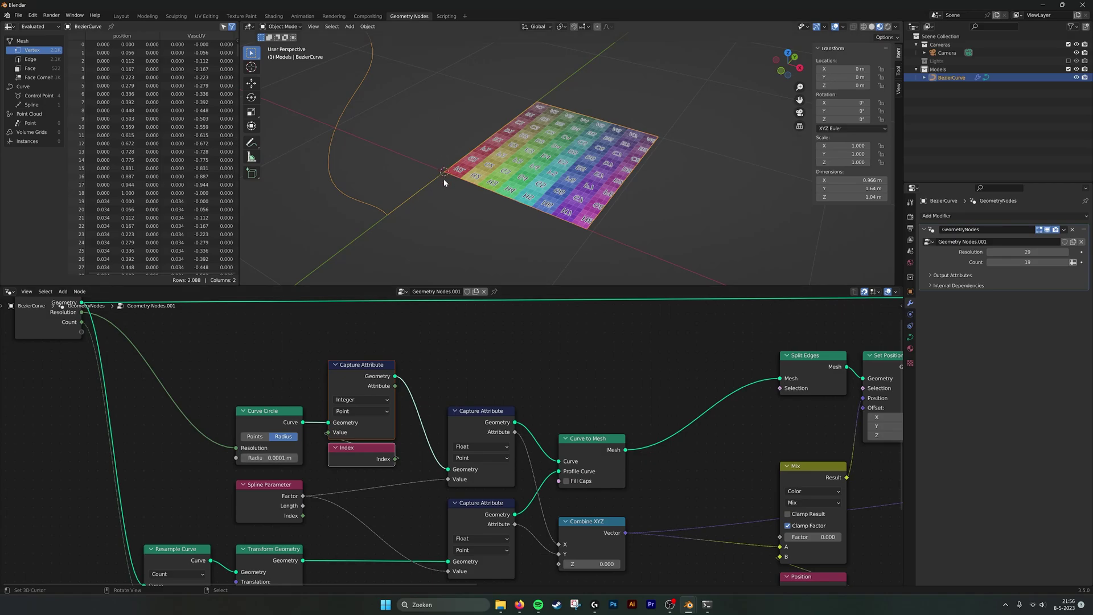
{"action": "middle_click_drag", "start_coordinate": [435, 408], "coordinate": [423, 409]}
{"action": "middle_click_drag", "start_coordinate": [442, 180], "coordinate": [454, 201], "text": "shift"}
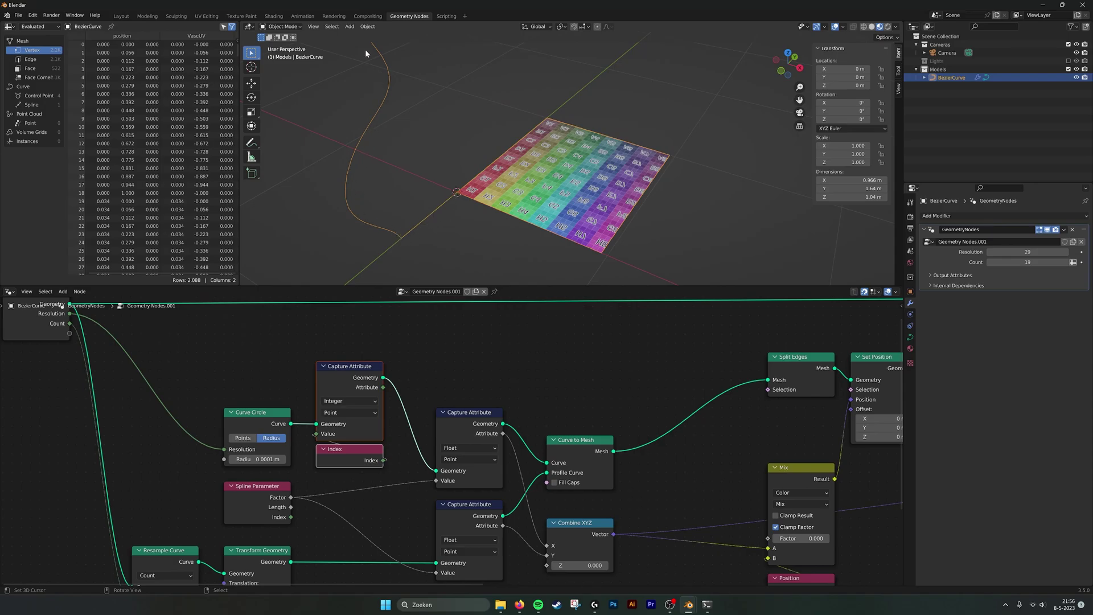
Add a Compare node directly above the upper Float Capture Attribute
{"action": "middle_click_drag", "start_coordinate": [464, 345], "coordinate": [414, 349]}
{"action": "key", "text": "shift+a"}
{"action": "left_click", "coordinate": [458, 330]}
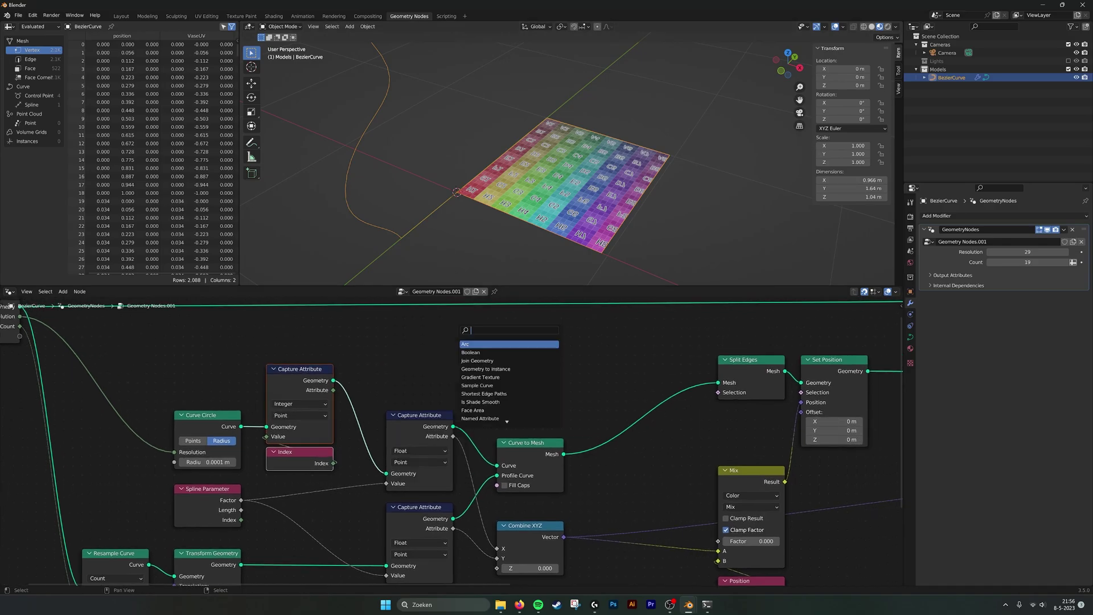
{"action": "type", "text": "greater"}
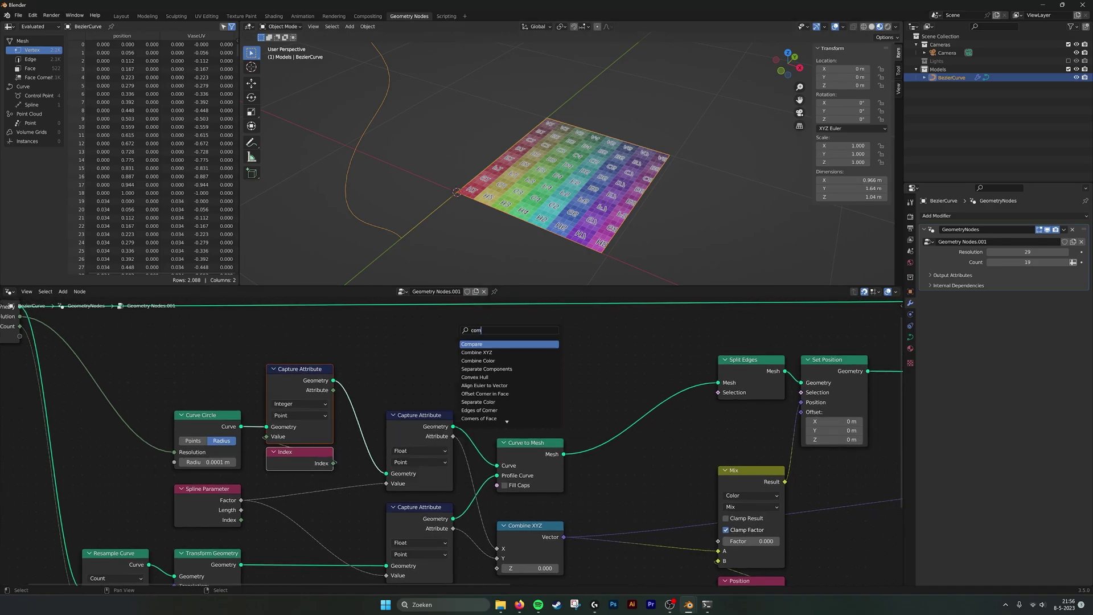
{"action": "key", "text": "Return"}
{"action": "left_click", "coordinate": [385, 348]}
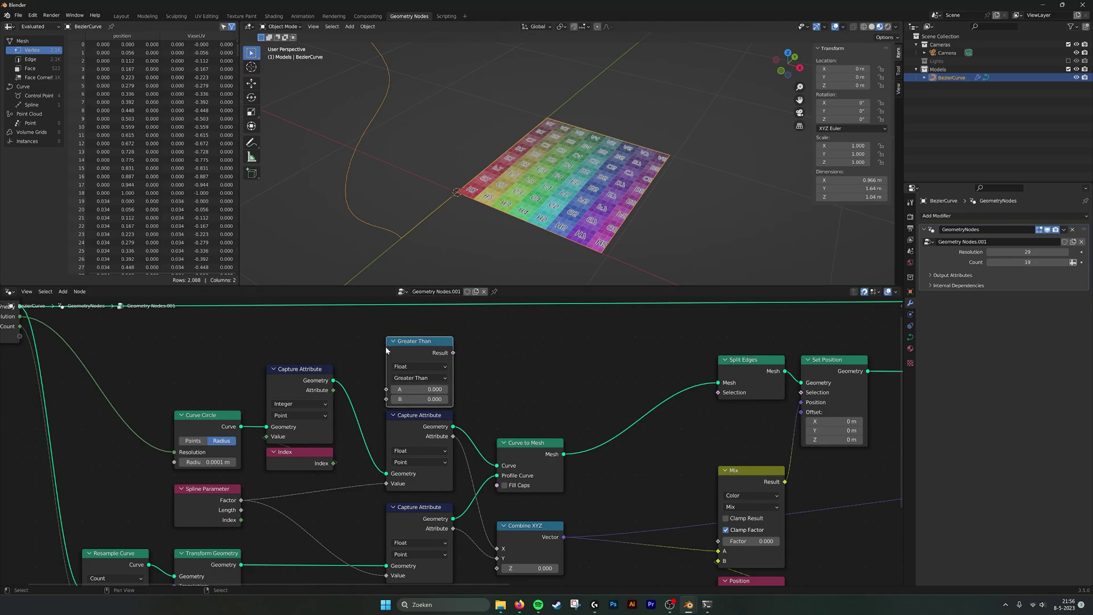
Set the Compare node to Integer and Equal with the captured index feeding A, and place it just above the Float Capture Attribute
{"action": "left_click_drag", "start_coordinate": [334, 390], "coordinate": [420, 364]}
{"action": "left_click", "coordinate": [419, 358]}
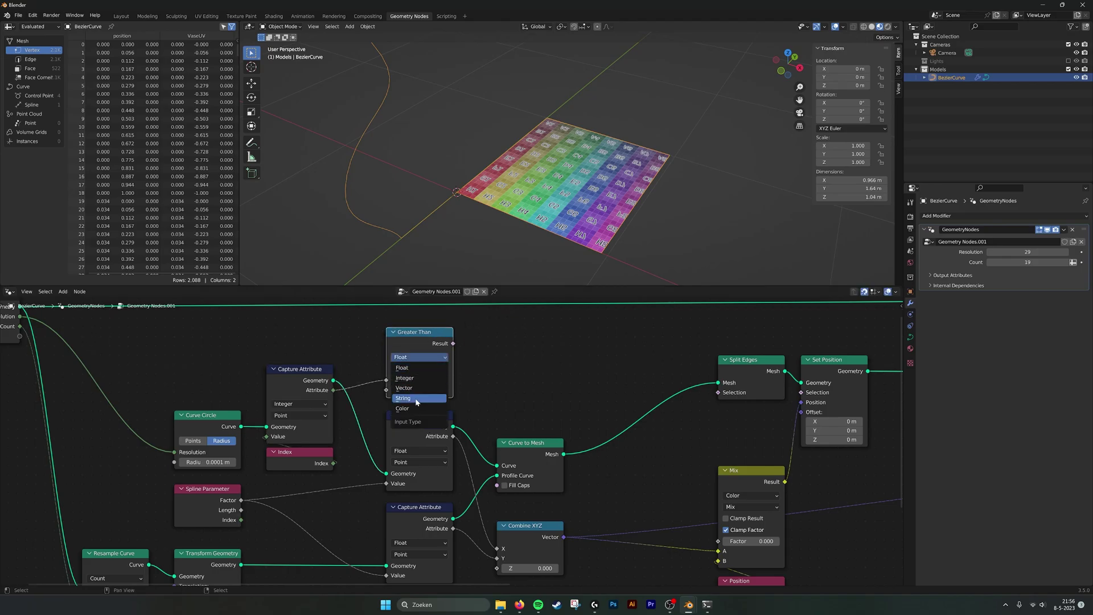
{"action": "left_click", "coordinate": [432, 377]}
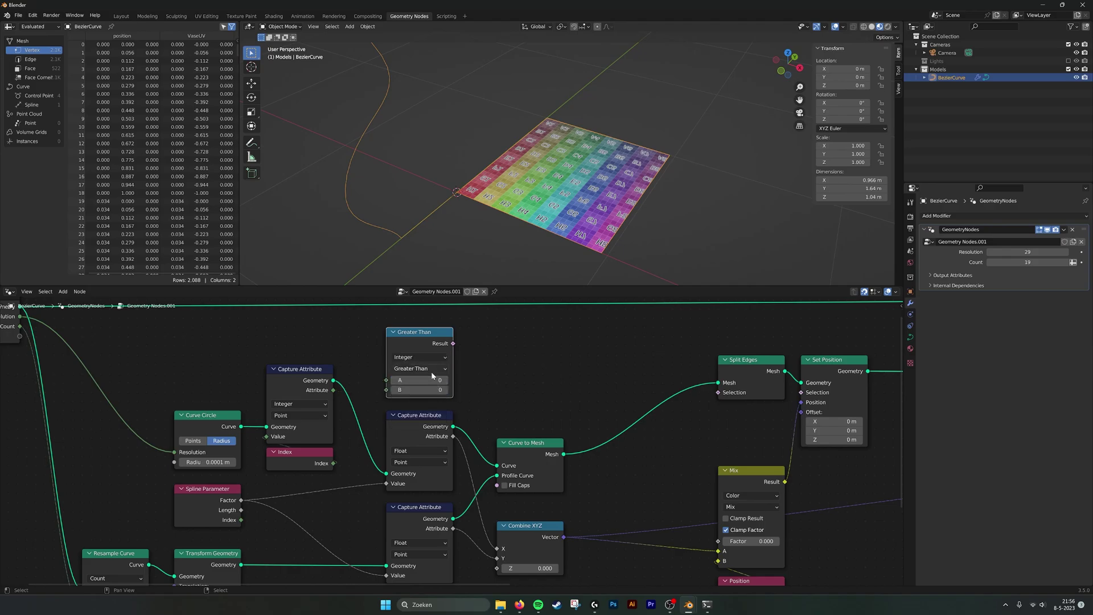
{"action": "left_click_drag", "start_coordinate": [334, 389], "coordinate": [386, 380]}
{"action": "left_click", "coordinate": [420, 368]}
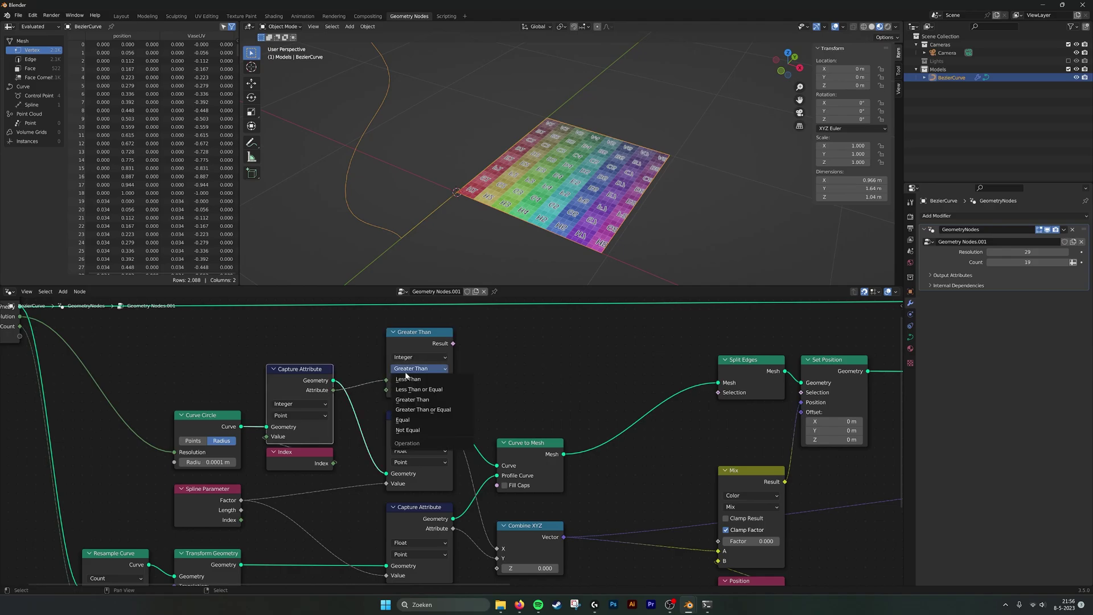
{"action": "left_click", "coordinate": [414, 421]}
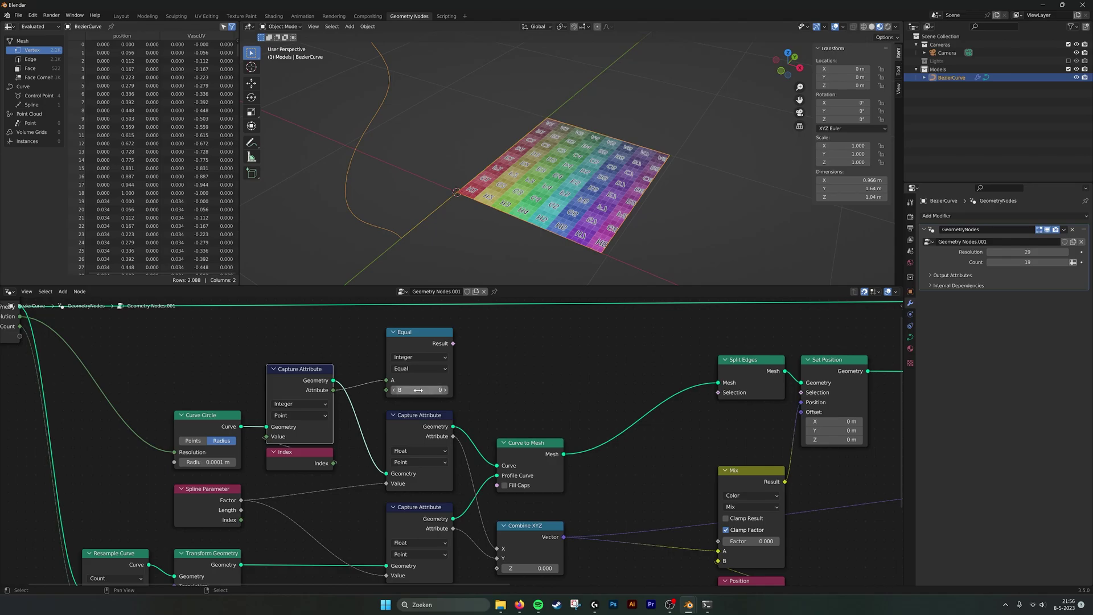
{"action": "left_click_drag", "start_coordinate": [421, 339], "coordinate": [421, 348]}
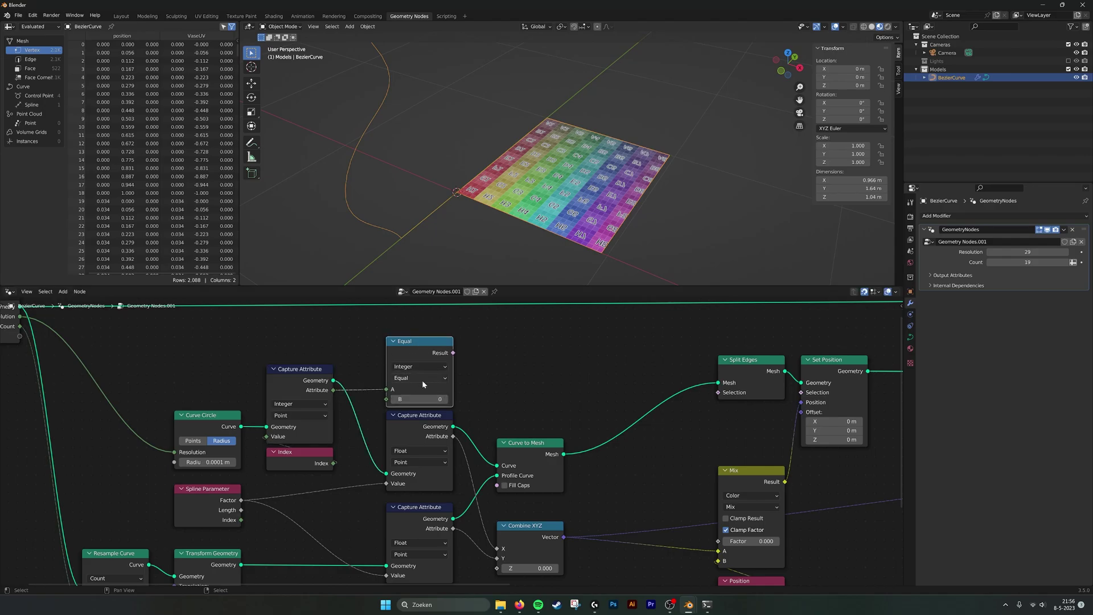
Connect the Equal node's Result to the Selection input of Split Edges
{"action": "middle_click_drag", "start_coordinate": [509, 382], "coordinate": [407, 377]}
{"action": "left_click_drag", "start_coordinate": [351, 348], "coordinate": [617, 391]}
{"action": "middle_click_drag", "start_coordinate": [697, 313], "coordinate": [602, 321]}
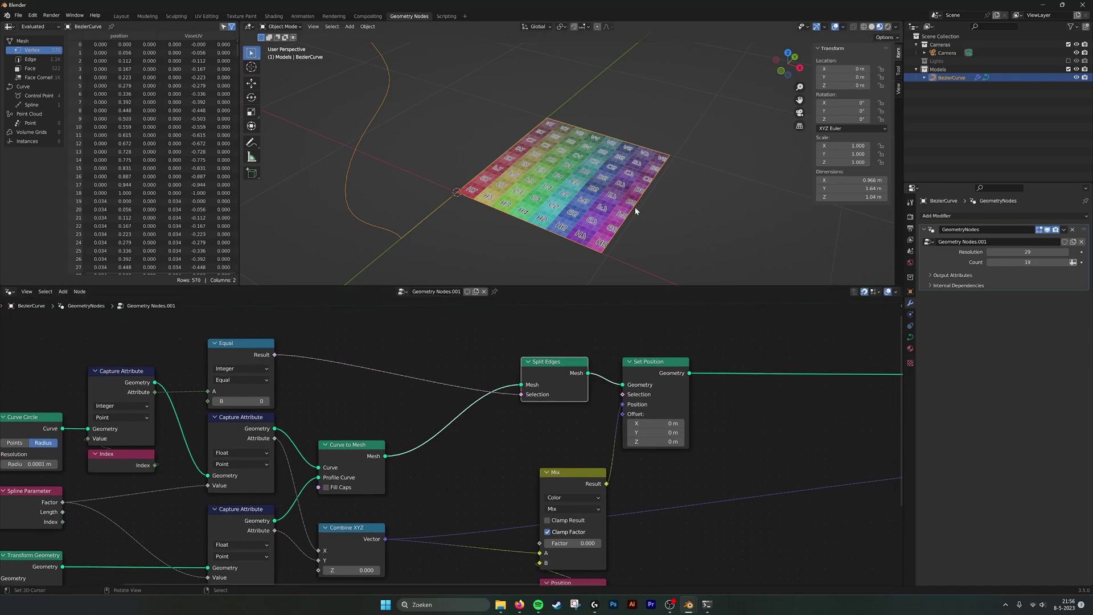
Raise the Mix factor to 1.000 and inspect the seam on the revolved vase
{"action": "middle_click_drag", "start_coordinate": [577, 487], "coordinate": [524, 476]}
{"action": "left_click_drag", "start_coordinate": [504, 463], "coordinate": [546, 462]}
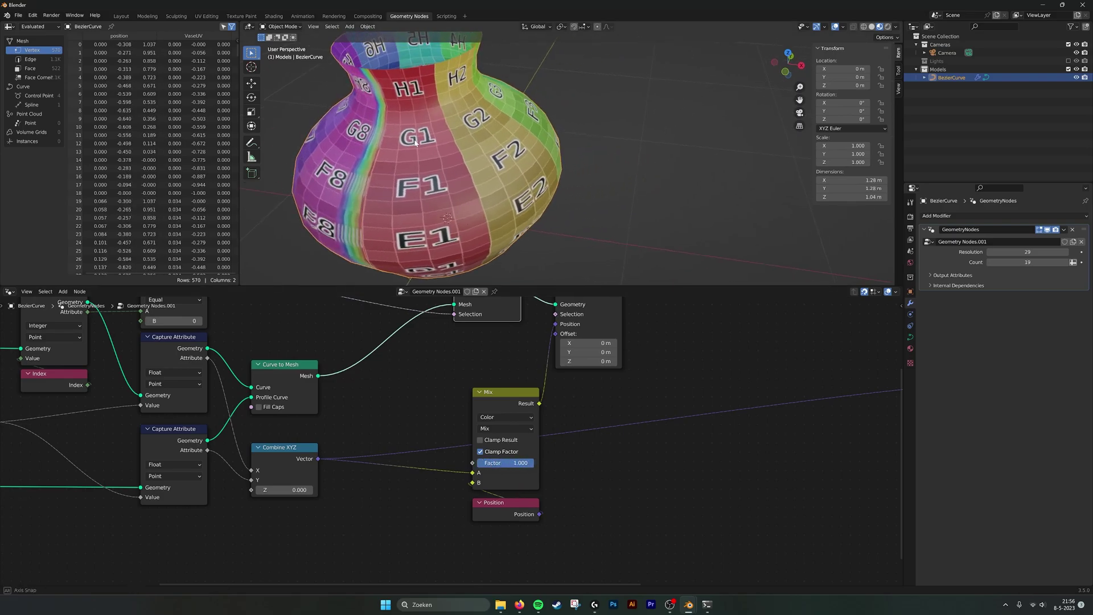
{"action": "middle_click_drag", "start_coordinate": [413, 143], "coordinate": [407, 112]}
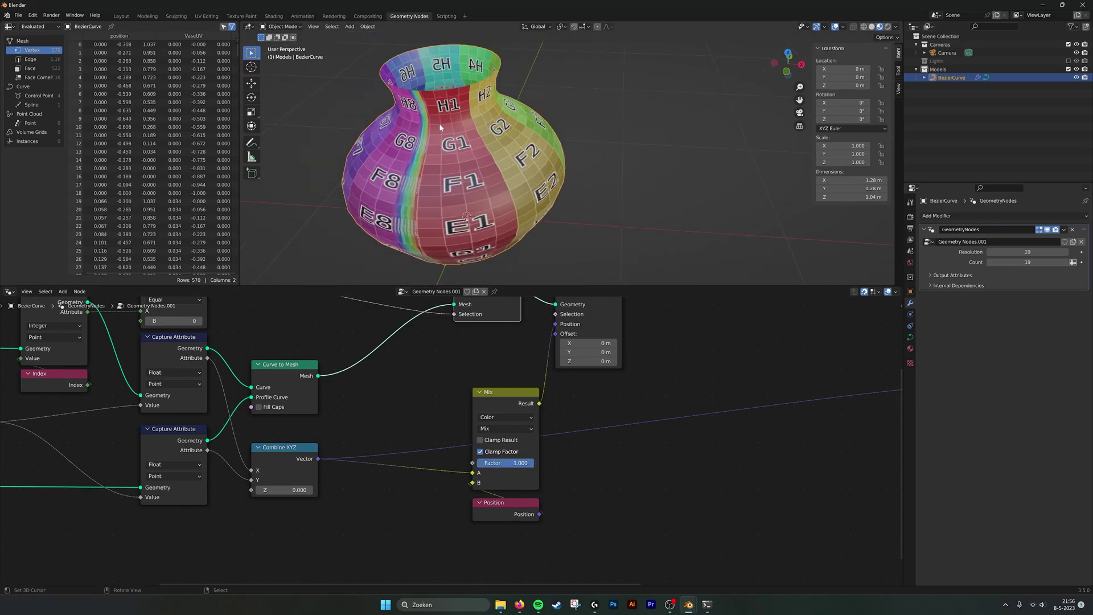
{"action": "middle_click_drag", "start_coordinate": [402, 199], "coordinate": [429, 149]}
Align Mix and Position directly beneath Split Edges and set the Mix factor to 0.000
{"action": "middle_click_drag", "start_coordinate": [494, 364], "coordinate": [496, 408]}
{"action": "left_click_drag", "start_coordinate": [561, 564], "coordinate": [483, 428]}
{"action": "middle_click_drag", "start_coordinate": [542, 353], "coordinate": [542, 365]}
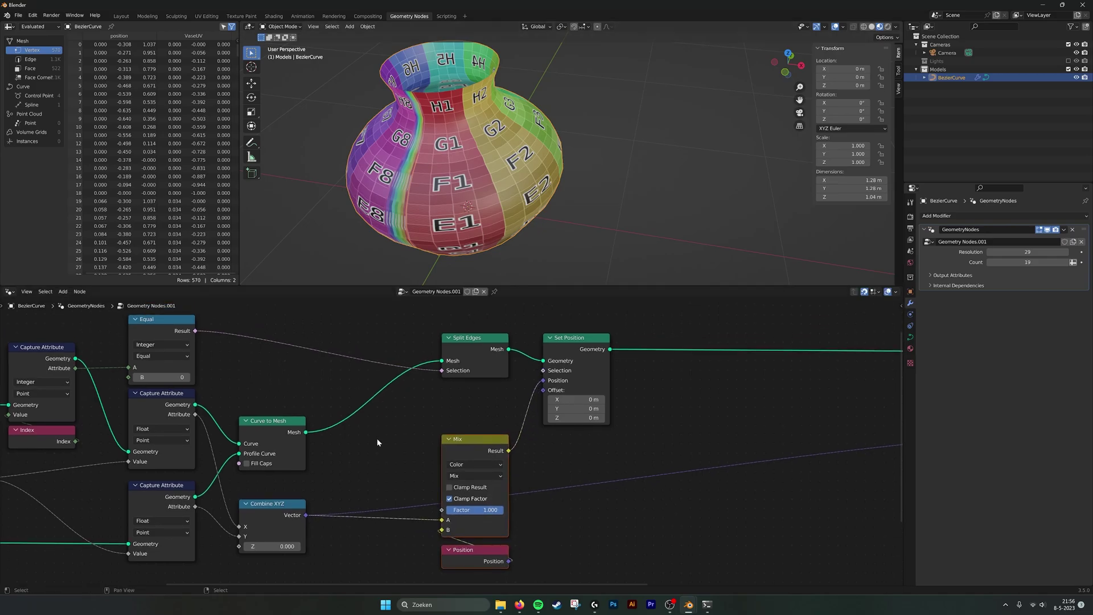
{"action": "middle_click_drag", "start_coordinate": [374, 443], "coordinate": [382, 422]}
{"action": "left_click_drag", "start_coordinate": [550, 508], "coordinate": [510, 507]}
Insert a second Set Position node on the link between the existing Set Position and Set Material
{"action": "middle_click_drag", "start_coordinate": [715, 344], "coordinate": [530, 354]}
{"action": "key", "text": "shift+a"}
{"action": "type", "text": "set pos"}
{"action": "key", "text": "Return"}
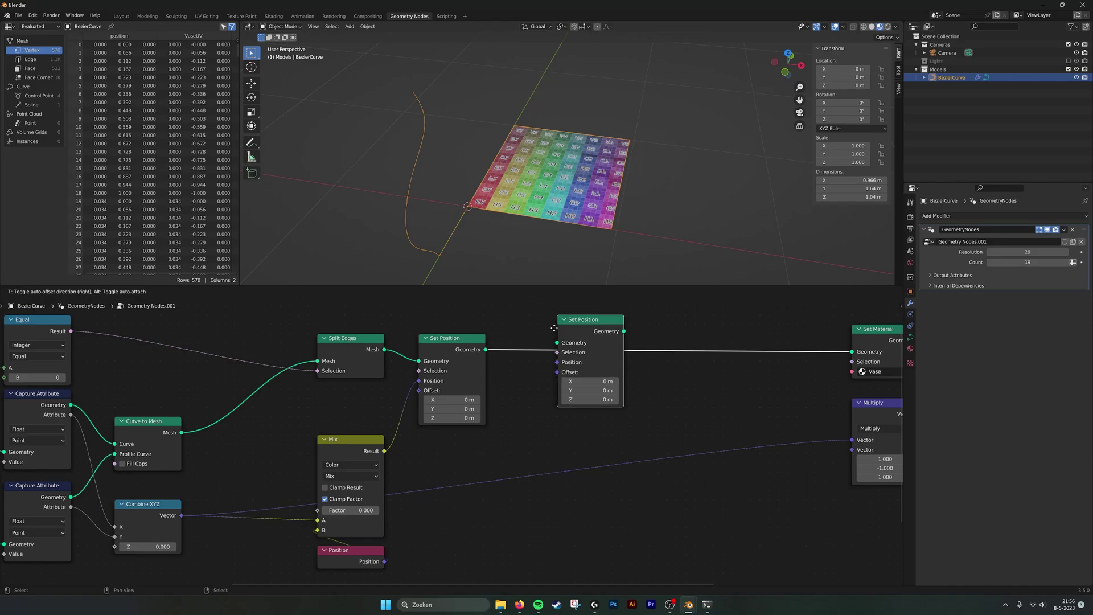
{"action": "left_click", "coordinate": [581, 342]}
Try an X offset of 0.4 m and then 0.9 m on the second Set Position node
{"action": "middle_click_drag", "start_coordinate": [647, 370], "coordinate": [543, 418]}
{"action": "scroll", "coordinate": [568, 375], "scroll_direction": "up", "scroll_amount": 3}
{"action": "left_click_drag", "start_coordinate": [488, 434], "coordinate": [577, 431]}
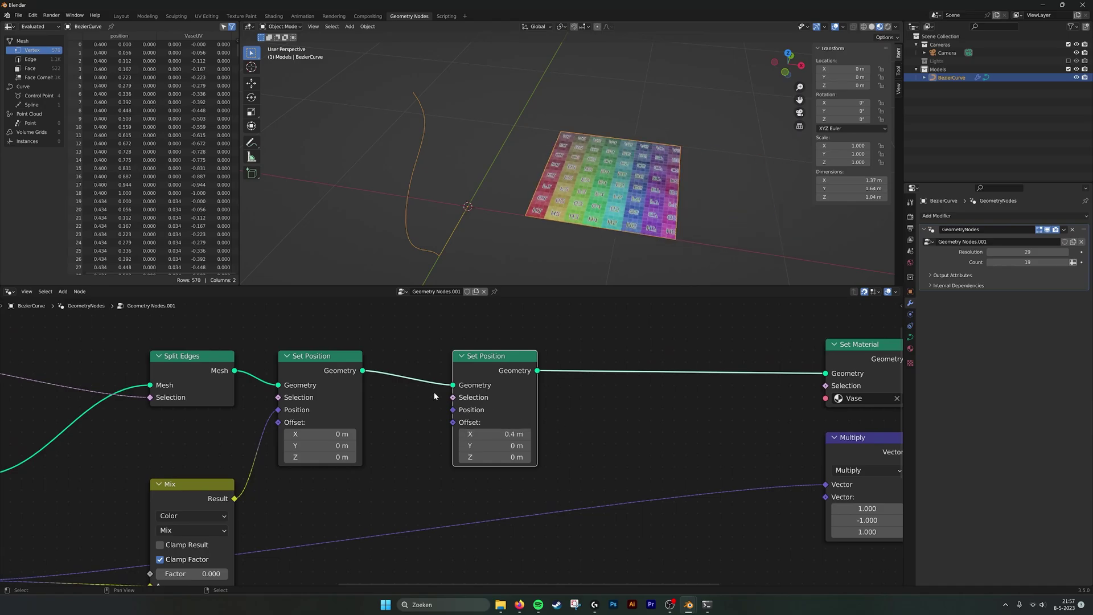
{"action": "middle_click_drag", "start_coordinate": [558, 403], "coordinate": [573, 409]}
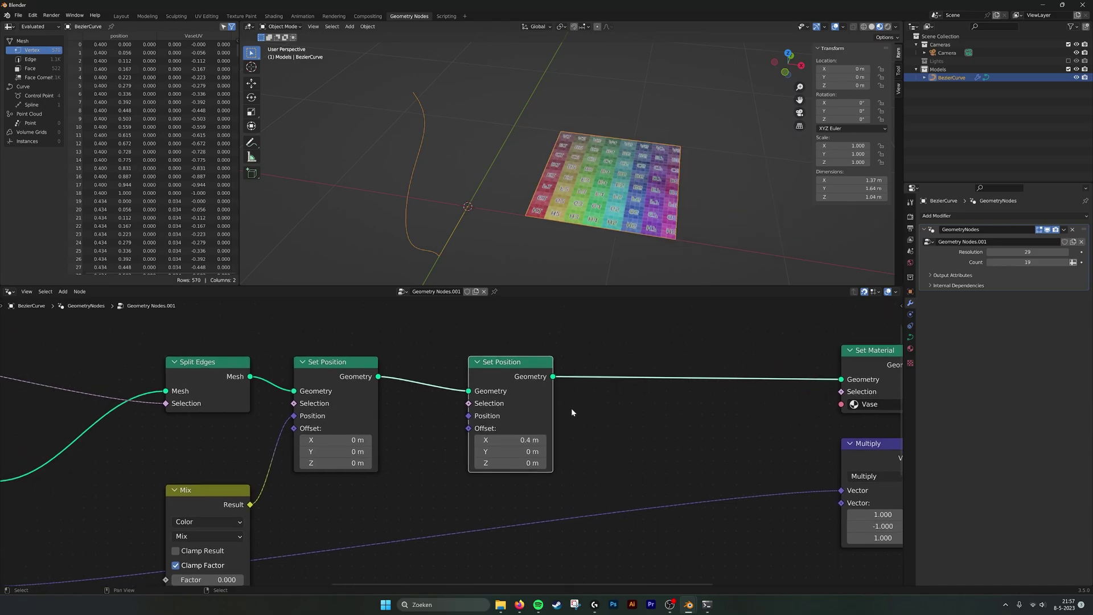
{"action": "left_click_drag", "start_coordinate": [514, 439], "coordinate": [584, 440]}
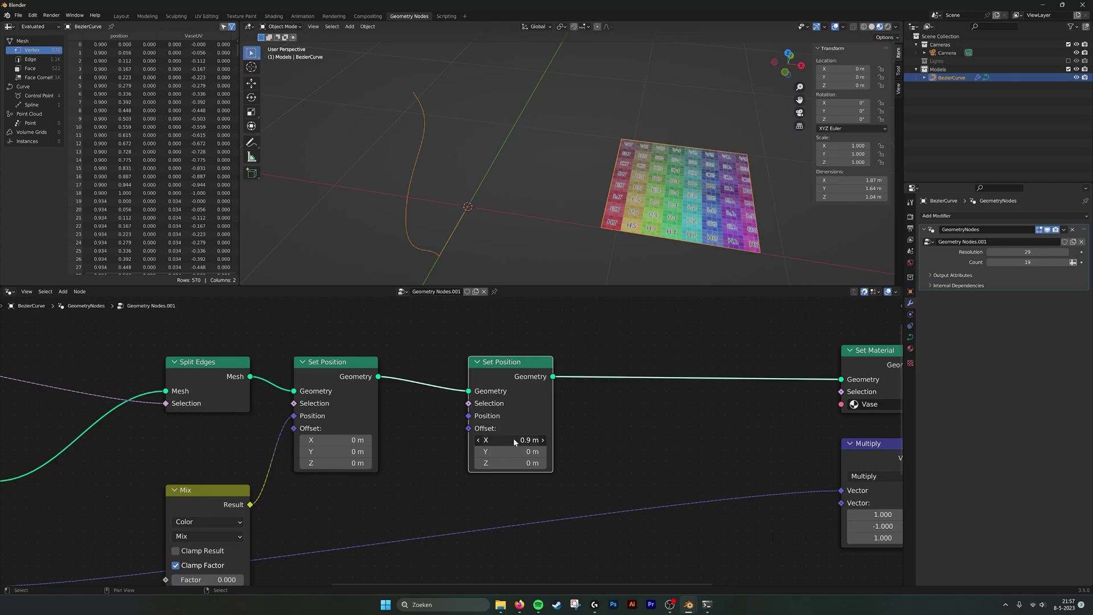
Add a Compare node above the Equal node, set it to Less Than and connect the Group Input's Count to its A input
{"action": "scroll", "coordinate": [555, 456], "scroll_direction": "down", "scroll_amount": 2}
{"action": "key", "text": "shift+a"}
{"action": "left_click", "coordinate": [455, 308]}
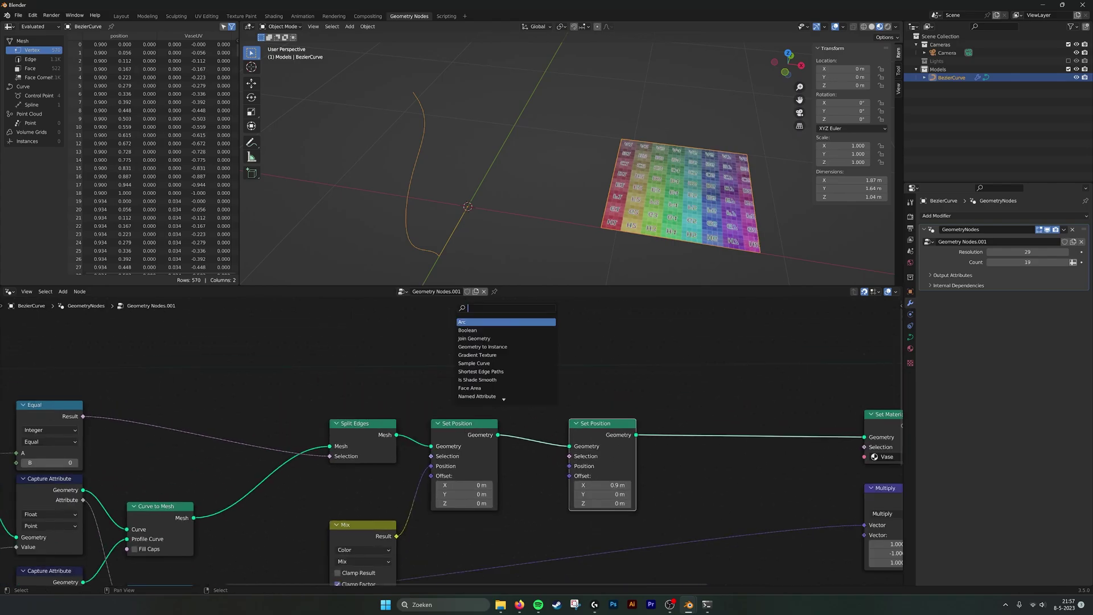
{"action": "type", "text": "compare"}
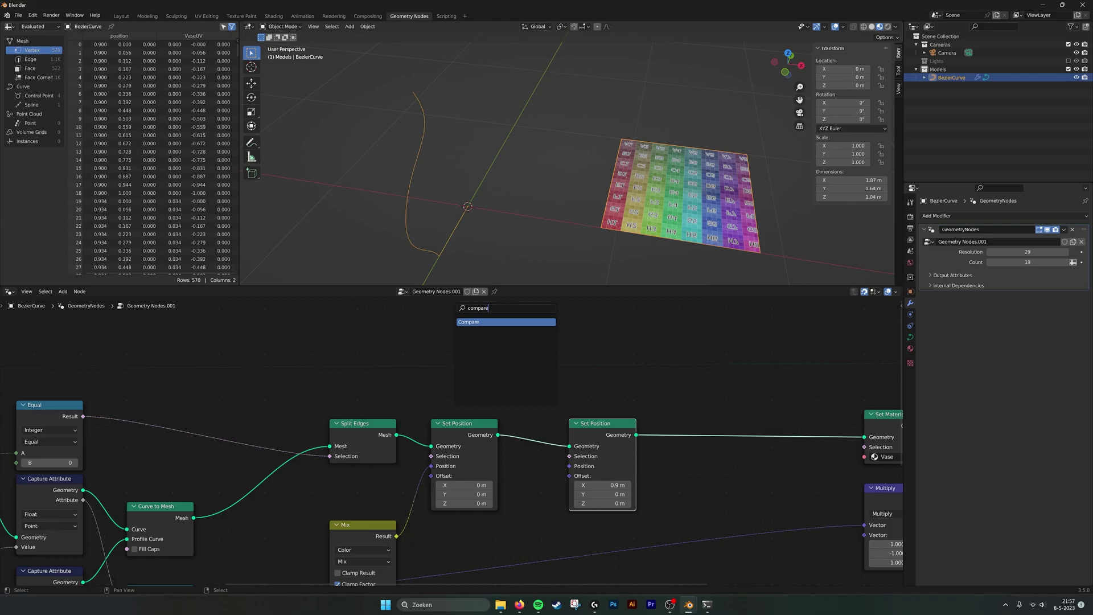
{"action": "key", "text": "Return"}
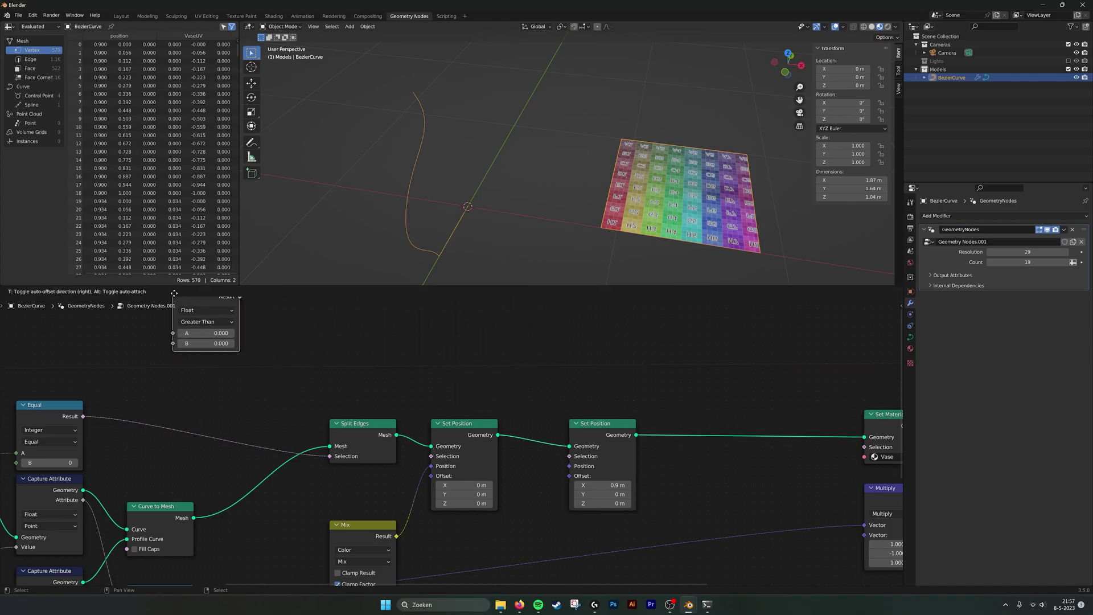
{"action": "left_click", "coordinate": [289, 339]}
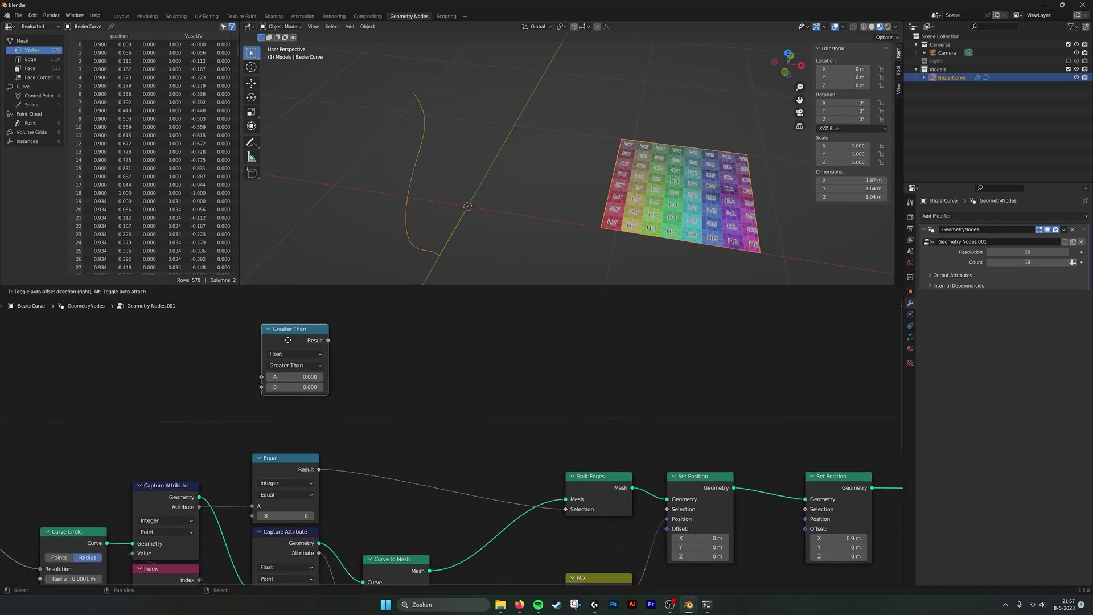
{"action": "middle_click_drag", "start_coordinate": [289, 339], "coordinate": [424, 322]}
{"action": "left_click", "coordinate": [442, 350]}
{"action": "left_click", "coordinate": [442, 363]}
{"action": "key", "text": "Home"}
{"action": "left_click_drag", "start_coordinate": [220, 371], "coordinate": [542, 314]}
Connect the Less Than Result to the second Set Position's Selection and set that node's X offset to 1.72 m
{"action": "middle_click_drag", "start_coordinate": [674, 334], "coordinate": [221, 407]}
{"action": "left_click_drag", "start_coordinate": [145, 356], "coordinate": [557, 501]}
{"action": "middle_click_drag", "start_coordinate": [592, 401], "coordinate": [579, 359]}
{"action": "left_click_drag", "start_coordinate": [573, 482], "coordinate": [634, 473]}
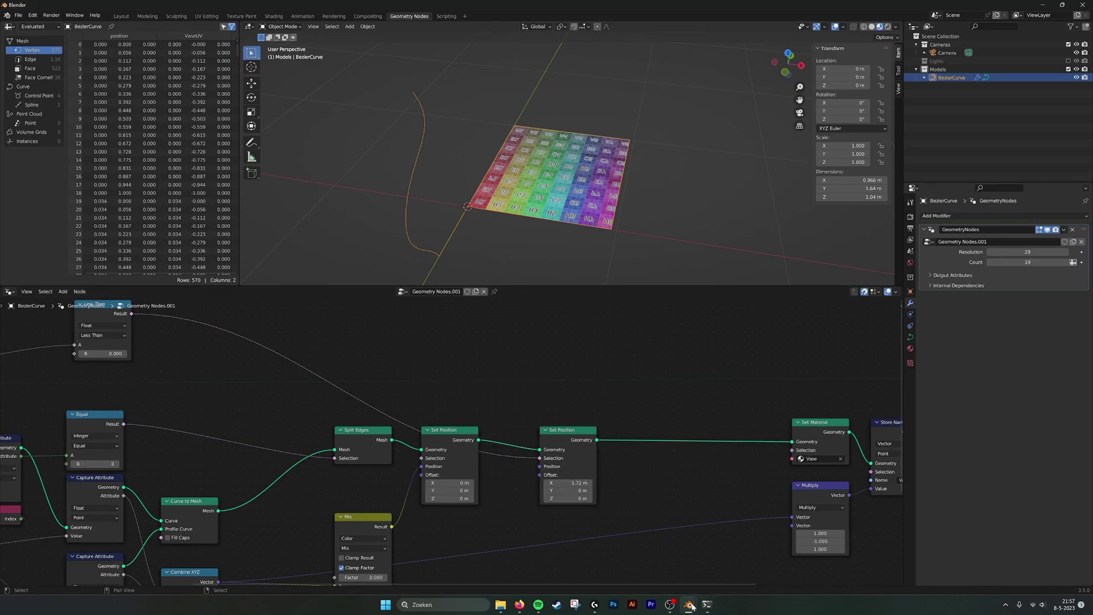
Switch the Less Than node to Integer, move it slightly up and add an Index node directly beneath it
{"action": "middle_click_drag", "start_coordinate": [231, 456], "coordinate": [595, 504]}
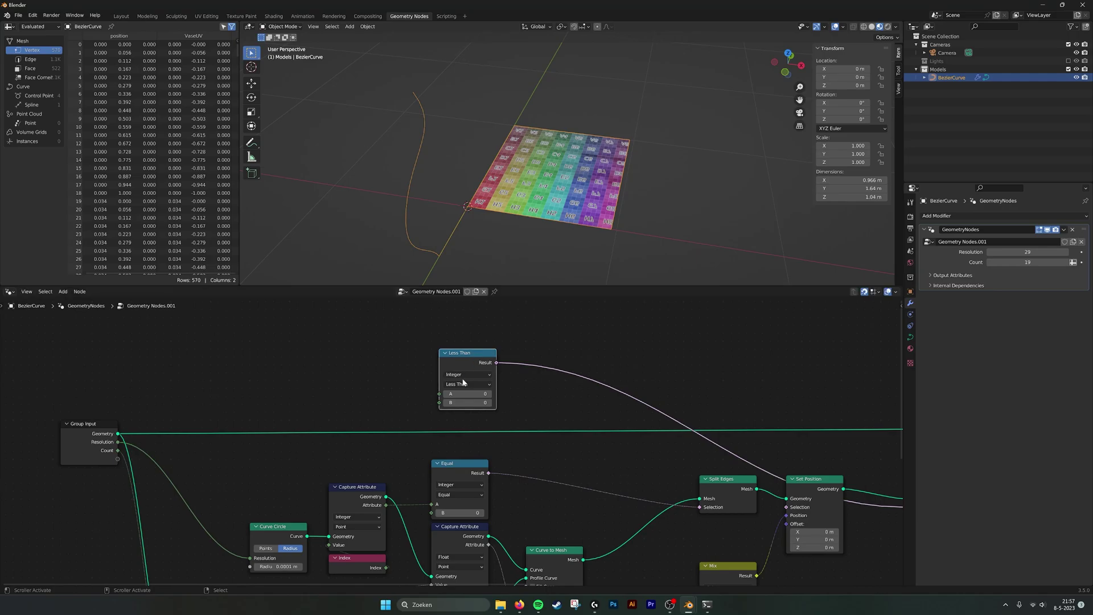
{"action": "left_click_drag", "start_coordinate": [484, 355], "coordinate": [484, 338]}
{"action": "key", "text": "shift+a"}
{"action": "type", "text": "index"}
{"action": "key", "text": "Return"}
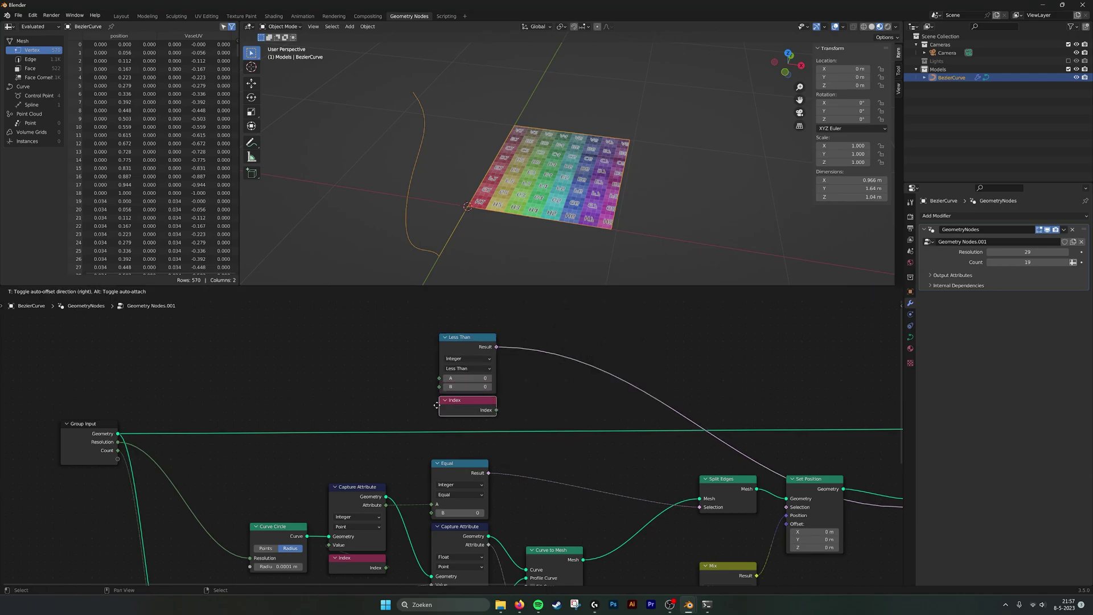
{"action": "left_click", "coordinate": [436, 411]}
Connect Index to the Less Than node's A input and the Group Input's Count to its B input
{"action": "left_click_drag", "start_coordinate": [496, 410], "coordinate": [439, 378]}
{"action": "left_click_drag", "start_coordinate": [118, 450], "coordinate": [440, 388]}
{"action": "middle_click_drag", "start_coordinate": [676, 248], "coordinate": [658, 256], "text": "shift"}
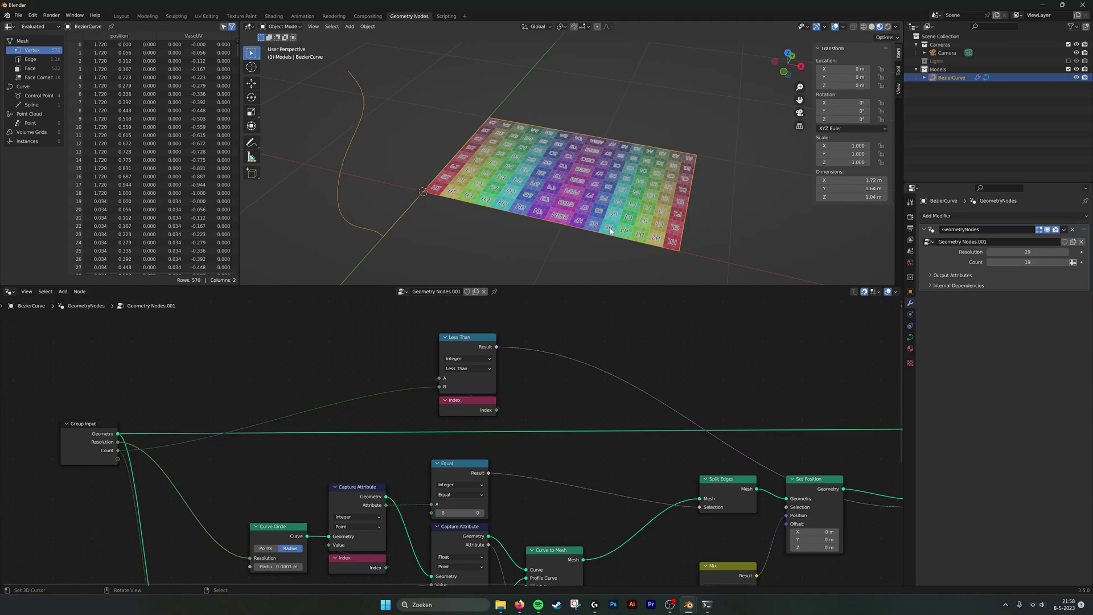
Set the second Set Position's X offset to 1 m and zoom in on the flat grid's far edge
{"action": "middle_click_drag", "start_coordinate": [756, 463], "coordinate": [530, 344]}
{"action": "middle_click_drag", "start_coordinate": [652, 407], "coordinate": [525, 442]}
{"action": "scroll", "coordinate": [584, 419], "scroll_direction": "up", "scroll_amount": 2}
{"action": "left_click", "coordinate": [544, 433]}
{"action": "left_click_drag", "start_coordinate": [543, 433], "coordinate": [512, 434], "text": "ctrl"}
{"action": "scroll", "coordinate": [594, 197], "scroll_direction": "up", "scroll_amount": 2}
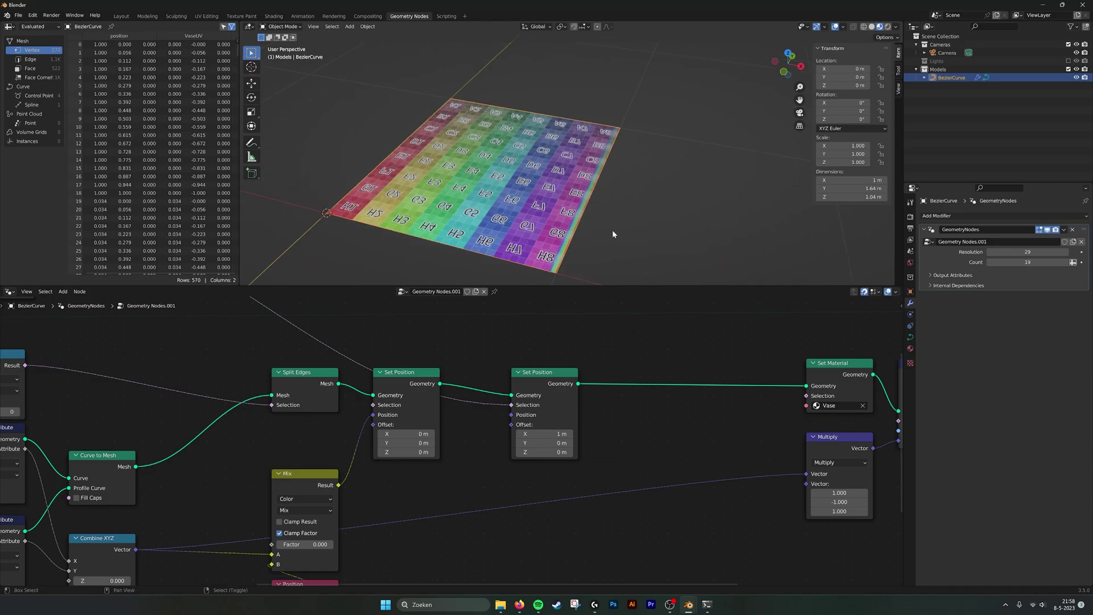
{"action": "middle_click_drag", "start_coordinate": [604, 251], "coordinate": [629, 230], "text": "shift"}
{"action": "scroll", "coordinate": [629, 229], "scroll_direction": "up", "scroll_amount": 1}
{"action": "scroll", "coordinate": [628, 228], "scroll_direction": "up", "scroll_amount": 3}
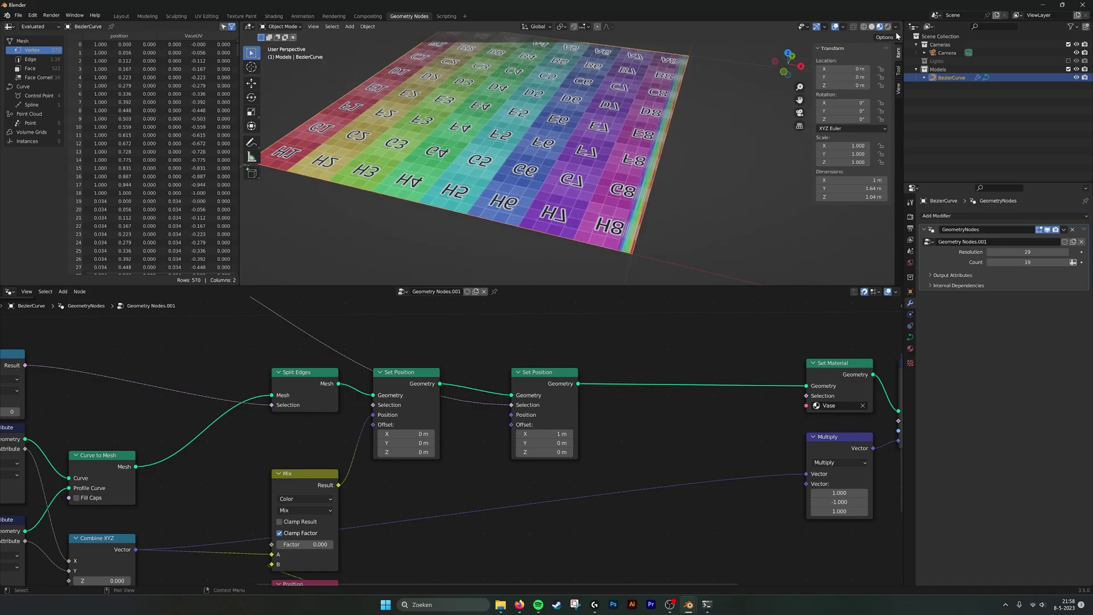
Examine the grid in wireframe shading while muting and unmuting the second Set Position node
{"action": "left_click", "coordinate": [863, 27]}
{"action": "mouse_move", "coordinate": [610, 203]}
{"action": "middle_mouse_down"}
{"action": "mouse_move", "coordinate": [632, 209]}
{"action": "mouse_move", "coordinate": [622, 219]}
{"action": "mouse_move", "coordinate": [583, 177]}
{"action": "mouse_move", "coordinate": [634, 183]}
{"action": "middle_mouse_up"}
{"action": "left_click", "coordinate": [555, 376]}
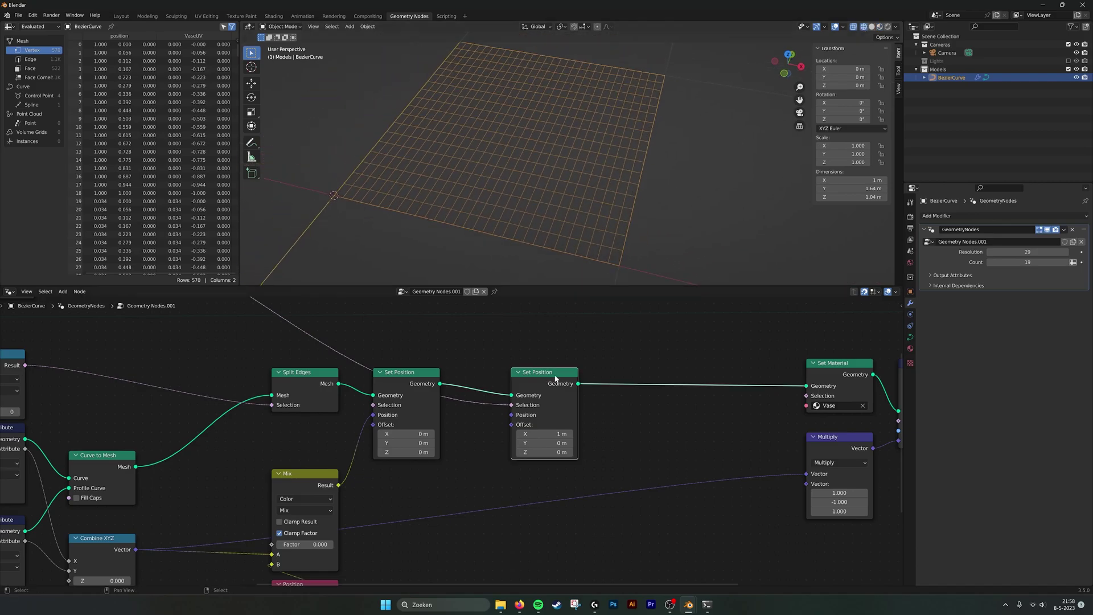
{"action": "key", "text": "m"}
{"action": "middle_click_drag", "start_coordinate": [613, 265], "coordinate": [603, 283]}
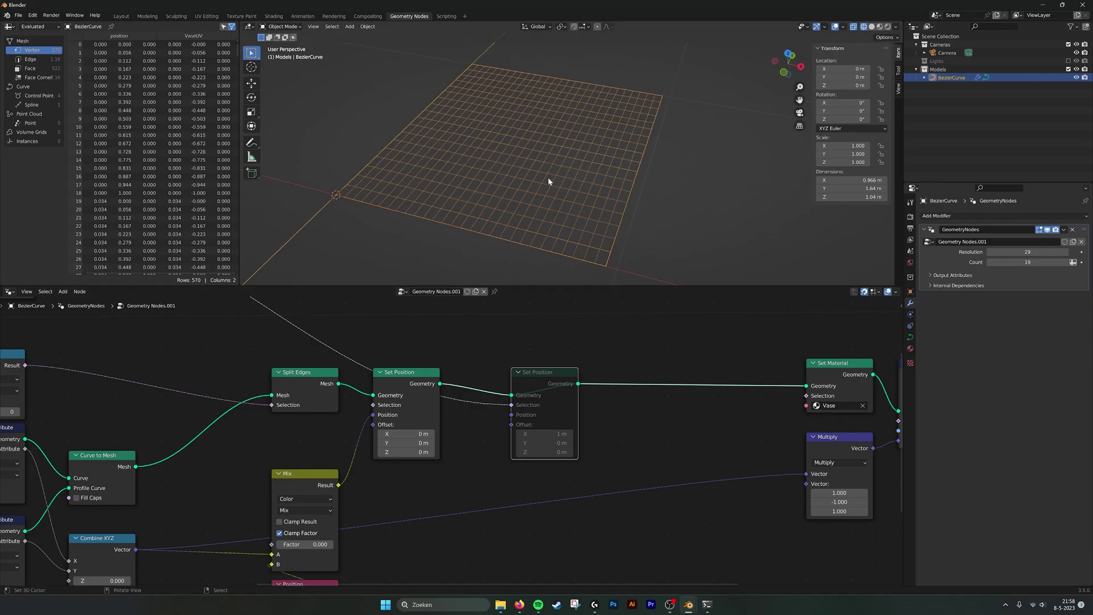
{"action": "key", "text": "m"}
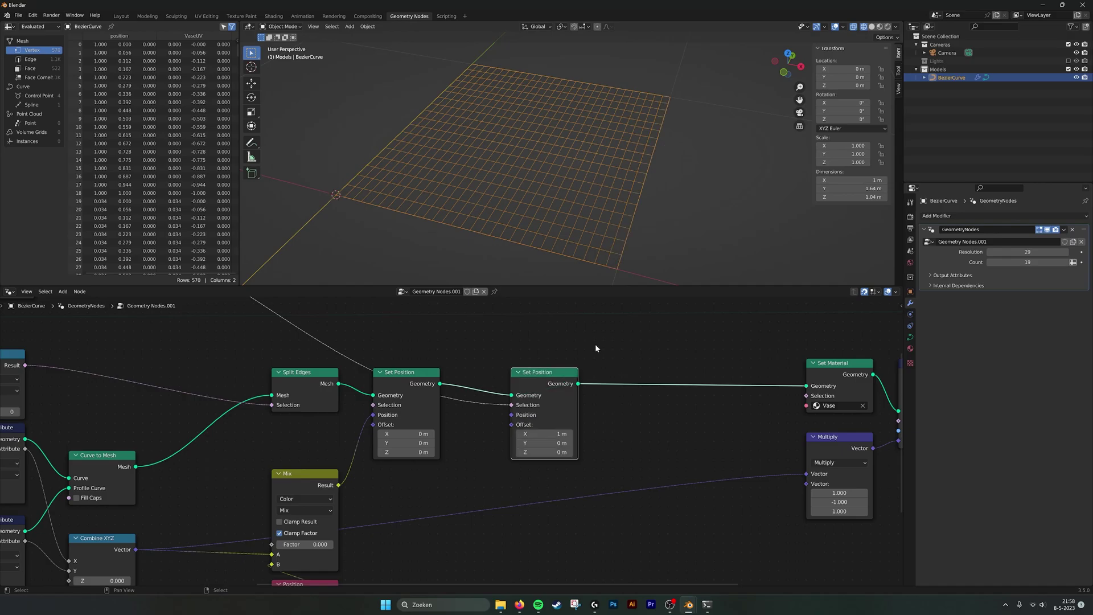
Return the viewport to Material Preview shading and view the UV texture across the flat grid
{"action": "left_click", "coordinate": [872, 27]}
{"action": "left_click", "coordinate": [879, 26]}
{"action": "mouse_move", "coordinate": [603, 251]}
{"action": "middle_mouse_down", "text": "shift"}
{"action": "mouse_move", "coordinate": [610, 202]}
{"action": "mouse_move", "coordinate": [627, 219]}
{"action": "mouse_move", "coordinate": [621, 243]}
{"action": "middle_mouse_up", "text": "shift"}
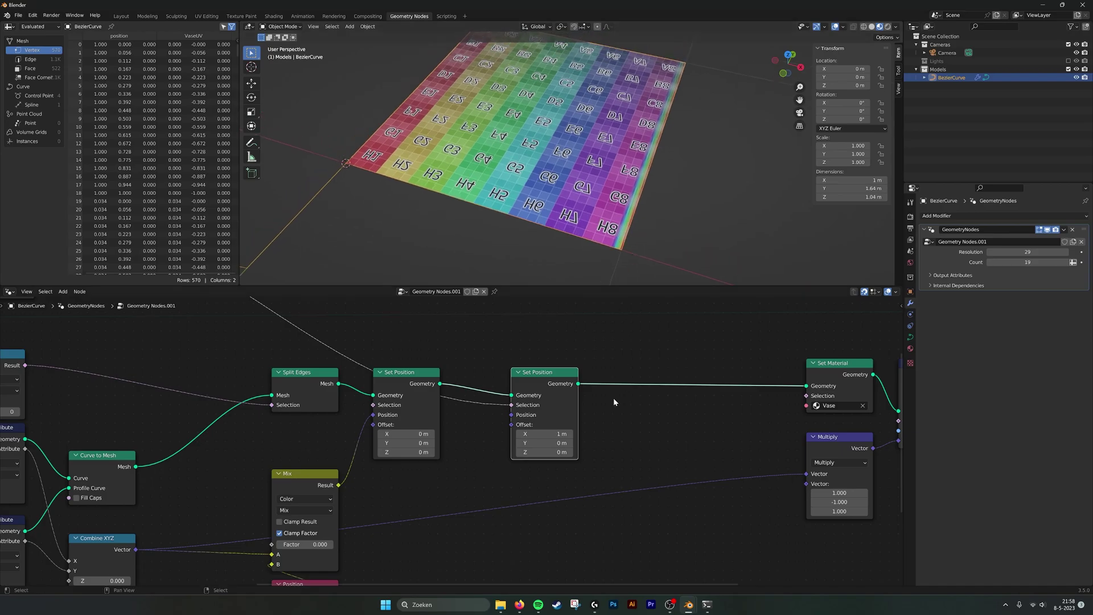
Insert a Vector Capture Attribute node between the second Set Position node and Set Material, tightening the gap between the two Set Positions
{"action": "left_click_drag", "start_coordinate": [556, 383], "coordinate": [501, 383]}
{"action": "scroll", "coordinate": [592, 417], "scroll_direction": "down", "scroll_amount": 3}
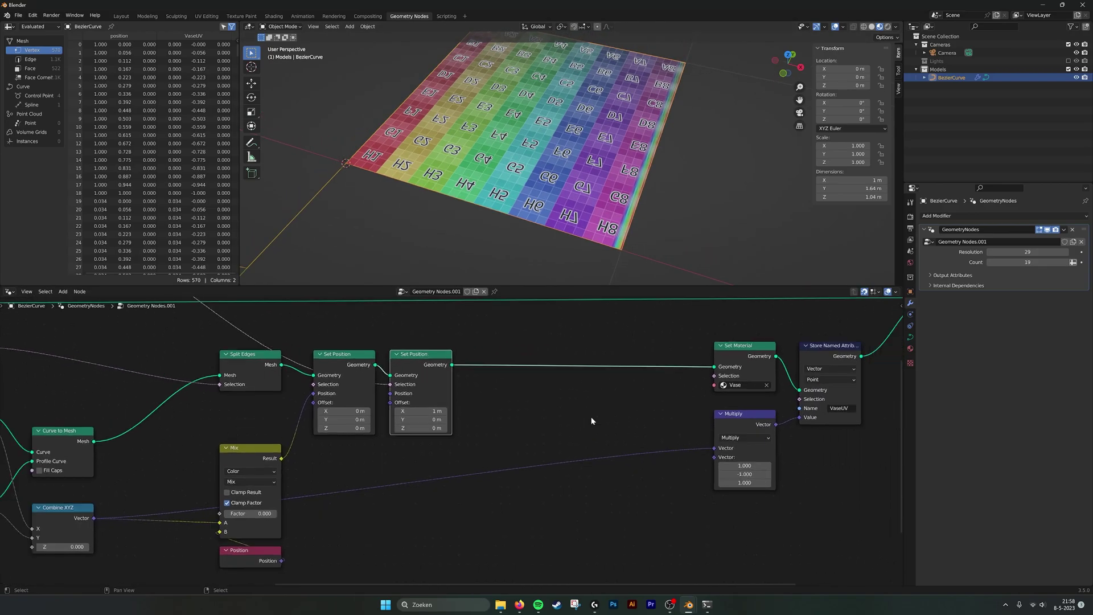
{"action": "key", "text": "shift+a"}
{"action": "left_click", "coordinate": [484, 359]}
{"action": "type", "text": "capture"}
{"action": "key", "text": "Return"}
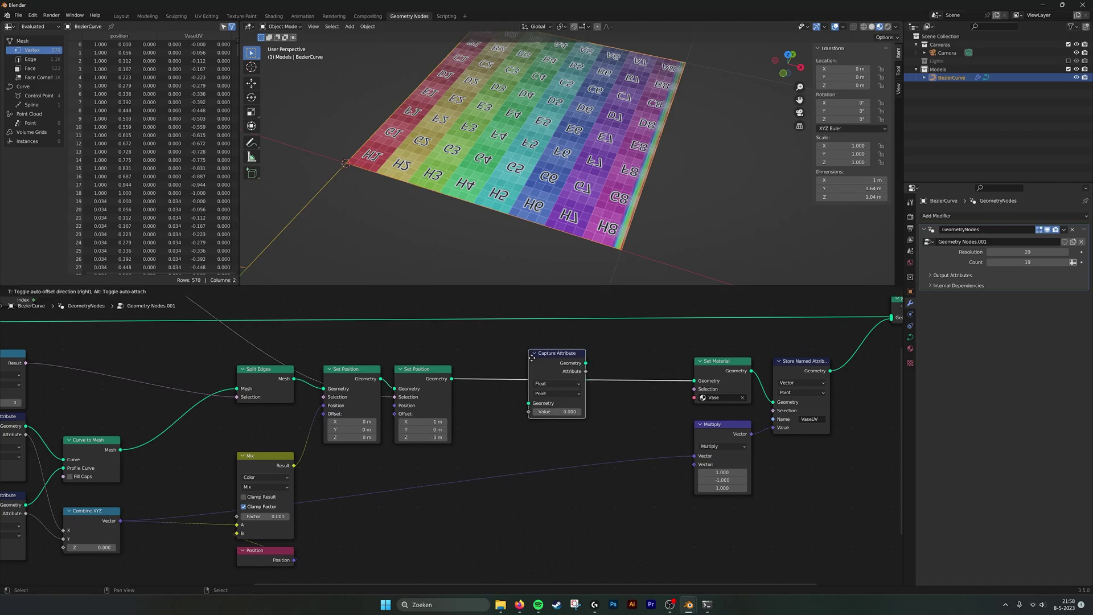
{"action": "left_click", "coordinate": [492, 370]}
{"action": "left_click", "coordinate": [522, 399]}
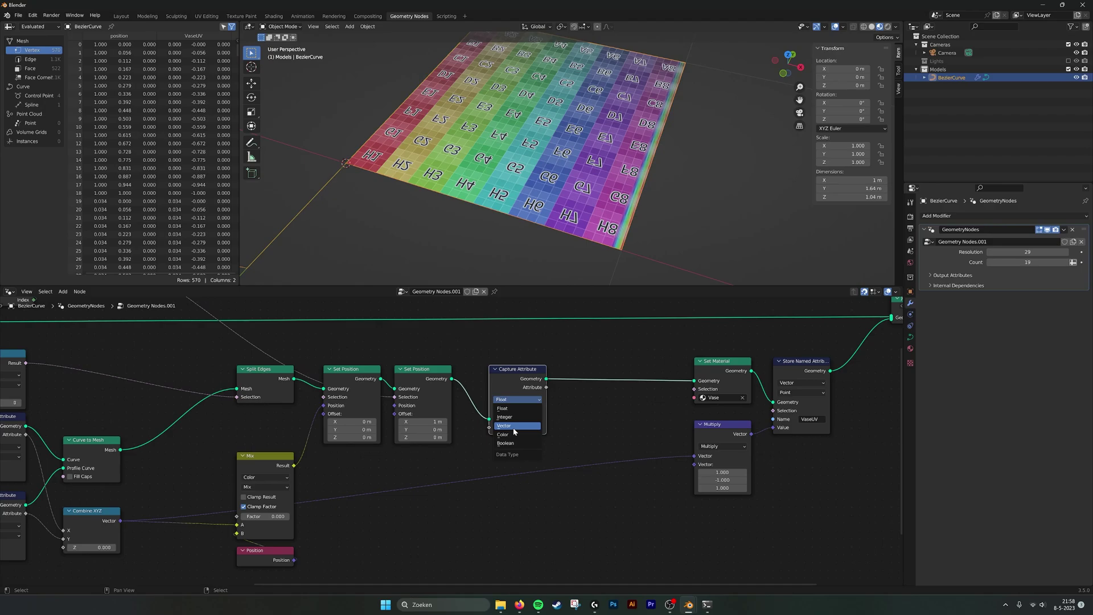
{"action": "left_click", "coordinate": [514, 427]}
Feed a duplicated Position node into the new Capture Attribute's Value and link its Attribute output to the Multiply node's first Vector input
{"action": "left_click", "coordinate": [279, 554]}
{"action": "key", "text": "shift+d"}
{"action": "left_click", "coordinate": [548, 505]}
{"action": "left_click_drag", "start_coordinate": [547, 505], "coordinate": [489, 427]}
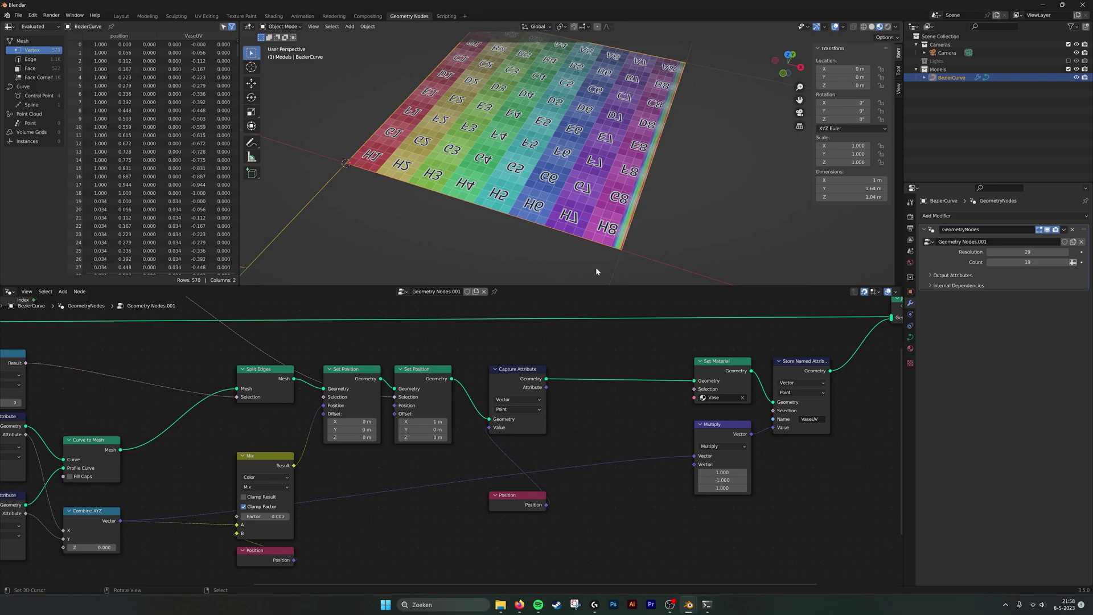
{"action": "left_click_drag", "start_coordinate": [521, 497], "coordinate": [523, 451]}
{"action": "left_click_drag", "start_coordinate": [532, 512], "coordinate": [695, 456]}
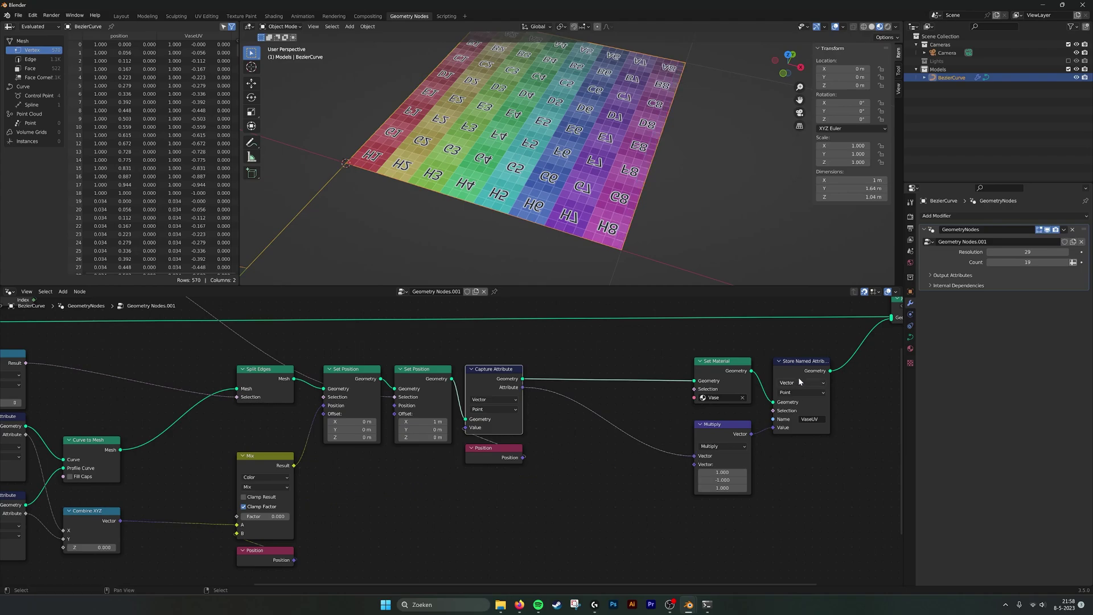
{"action": "middle_click_drag", "start_coordinate": [661, 137], "coordinate": [647, 117]}
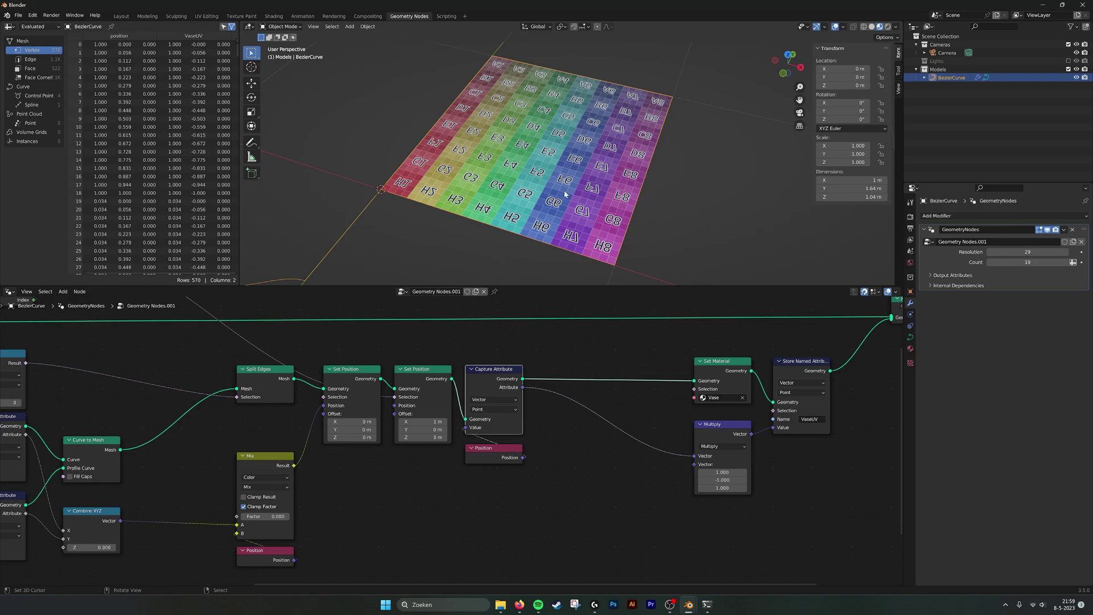
Make room before the Set Material node group and insert a duplicate Set Position node between Capture Attribute and Set Material
{"action": "scroll", "coordinate": [587, 342], "scroll_direction": "down", "scroll_amount": 3}
{"action": "middle_click_drag", "start_coordinate": [586, 342], "coordinate": [505, 364]}
{"action": "left_click_drag", "start_coordinate": [505, 364], "coordinate": [828, 545]}
{"action": "left_click_drag", "start_coordinate": [542, 430], "coordinate": [617, 424]}
{"action": "scroll", "coordinate": [495, 434], "scroll_direction": "up", "scroll_amount": 4}
{"action": "middle_click_drag", "start_coordinate": [496, 434], "coordinate": [604, 391]}
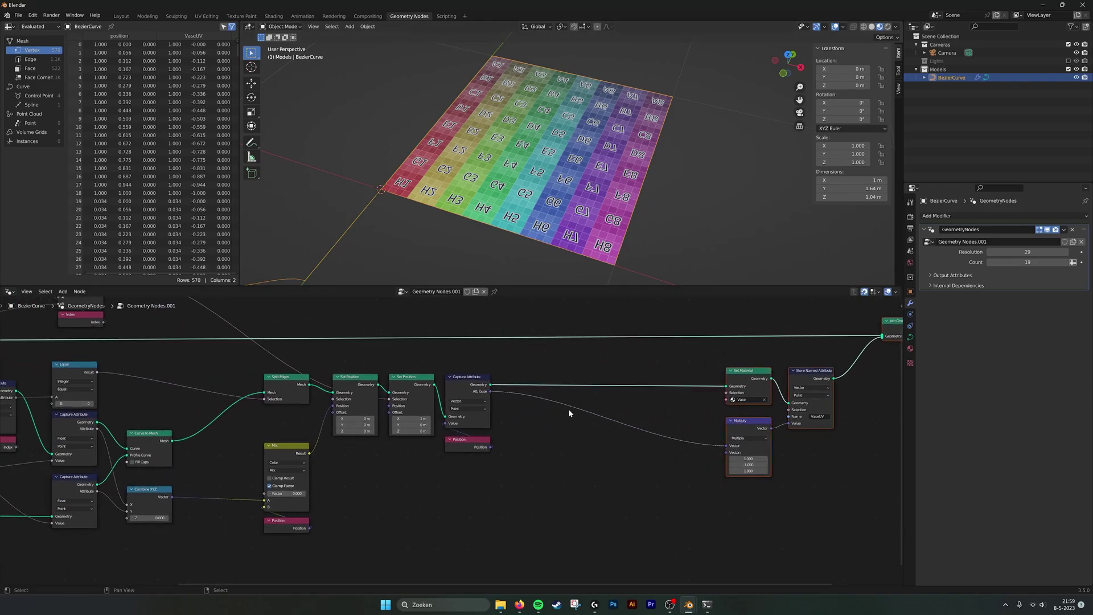
{"action": "middle_click_drag", "start_coordinate": [550, 418], "coordinate": [522, 423]}
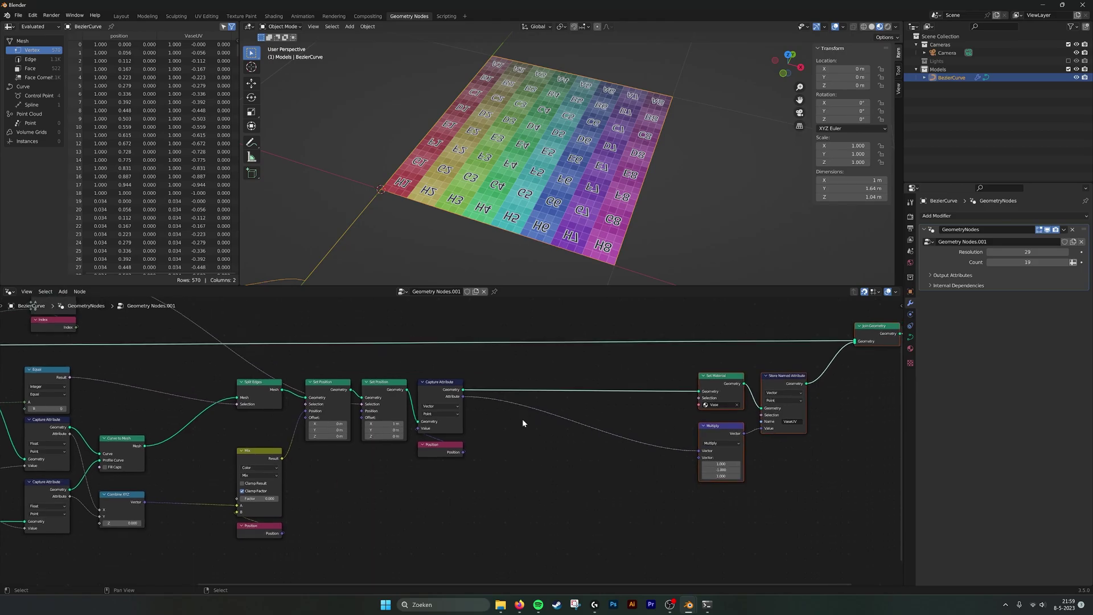
{"action": "key", "text": "shift+d"}
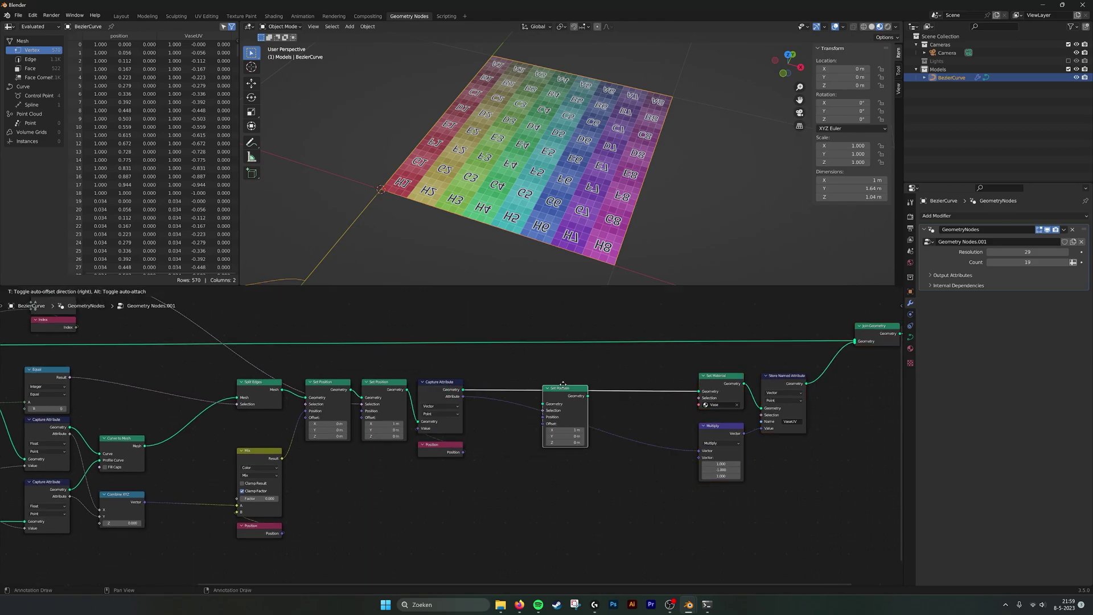
{"action": "left_click", "coordinate": [560, 392]}
{"action": "left_click_drag", "start_coordinate": [561, 392], "coordinate": [537, 381]}
{"action": "middle_click_drag", "start_coordinate": [447, 483], "coordinate": [476, 474]}
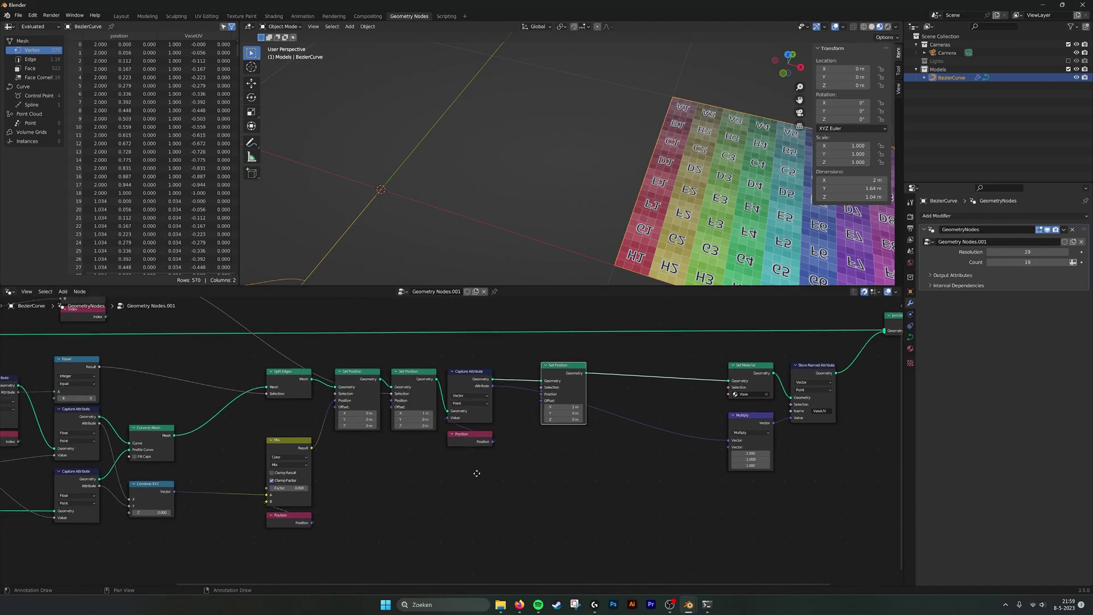
{"action": "middle_click_drag", "start_coordinate": [370, 487], "coordinate": [455, 488]}
{"action": "scroll", "coordinate": [528, 480], "scroll_direction": "down", "scroll_amount": 2}
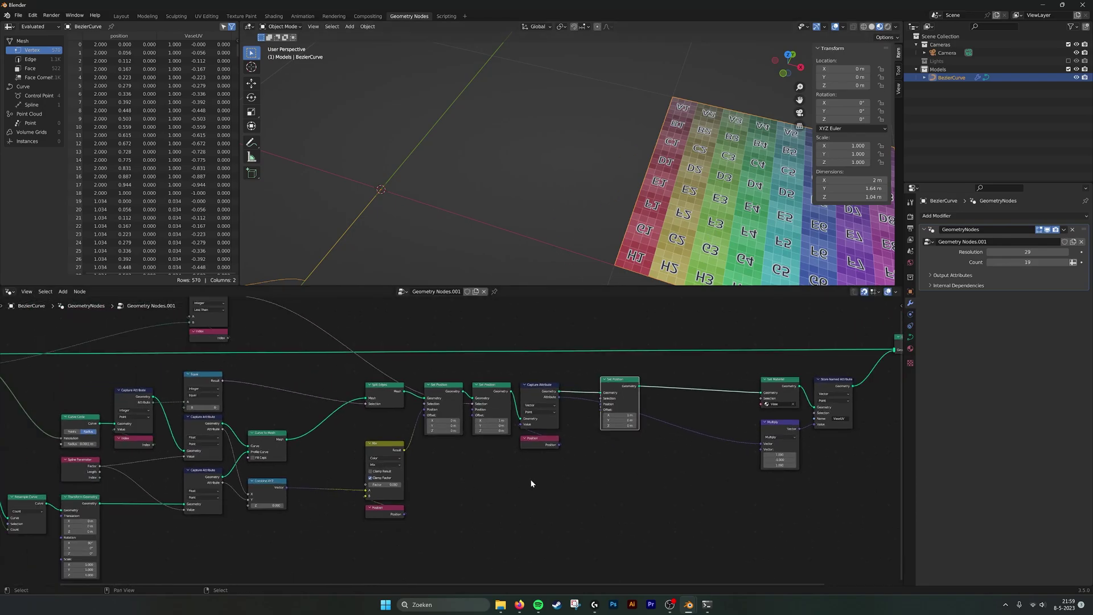
{"action": "scroll", "coordinate": [558, 478], "scroll_direction": "up", "scroll_amount": 1}
{"action": "middle_click_drag", "start_coordinate": [473, 408], "coordinate": [471, 452]}
{"action": "key", "text": "shift+a"}
{"action": "type", "text": "vieuwe"}
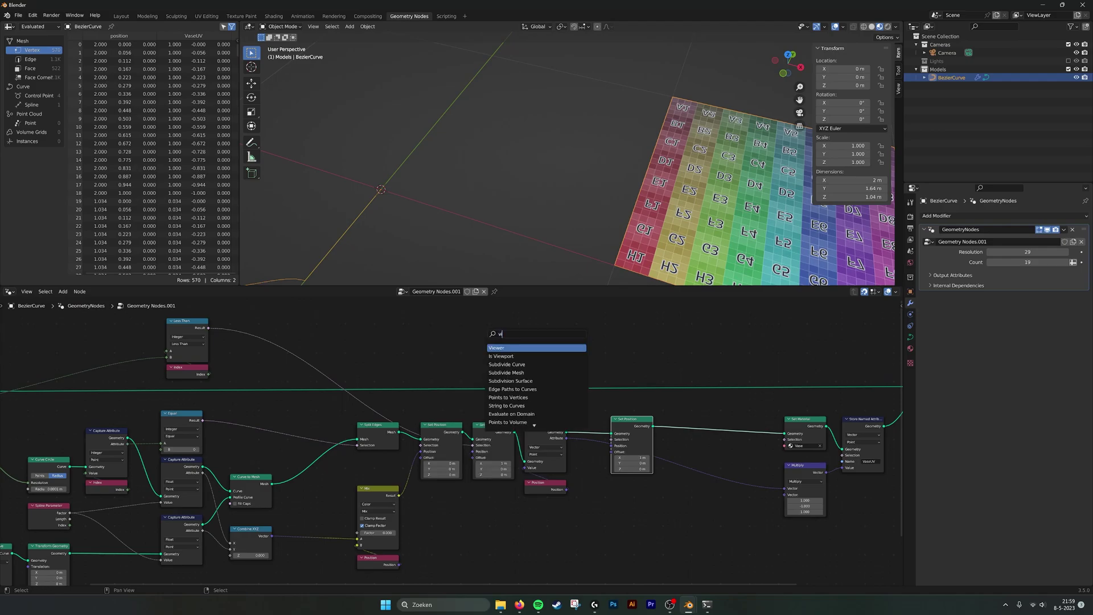
{"action": "key", "text": "Return"}
Add a Viewer node fed by the Split Edges mesh output and view the vase geometry at that stage
{"action": "key", "text": "shift+a"}
{"action": "type", "text": "viewer"}
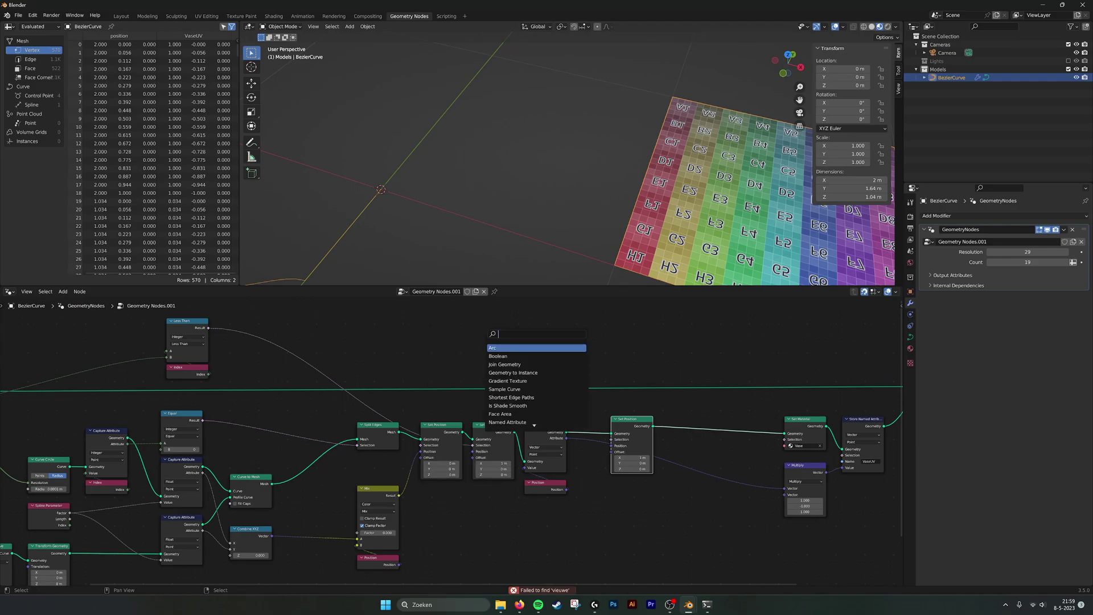
{"action": "key", "text": "Return"}
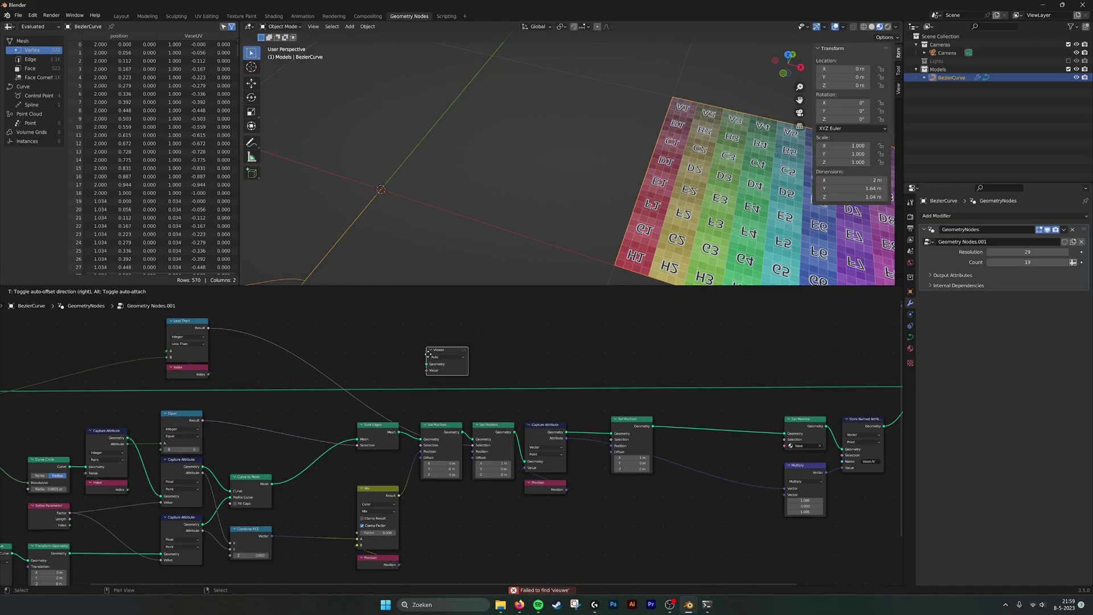
{"action": "left_click", "coordinate": [386, 363]}
{"action": "left_click_drag", "start_coordinate": [400, 432], "coordinate": [426, 364]}
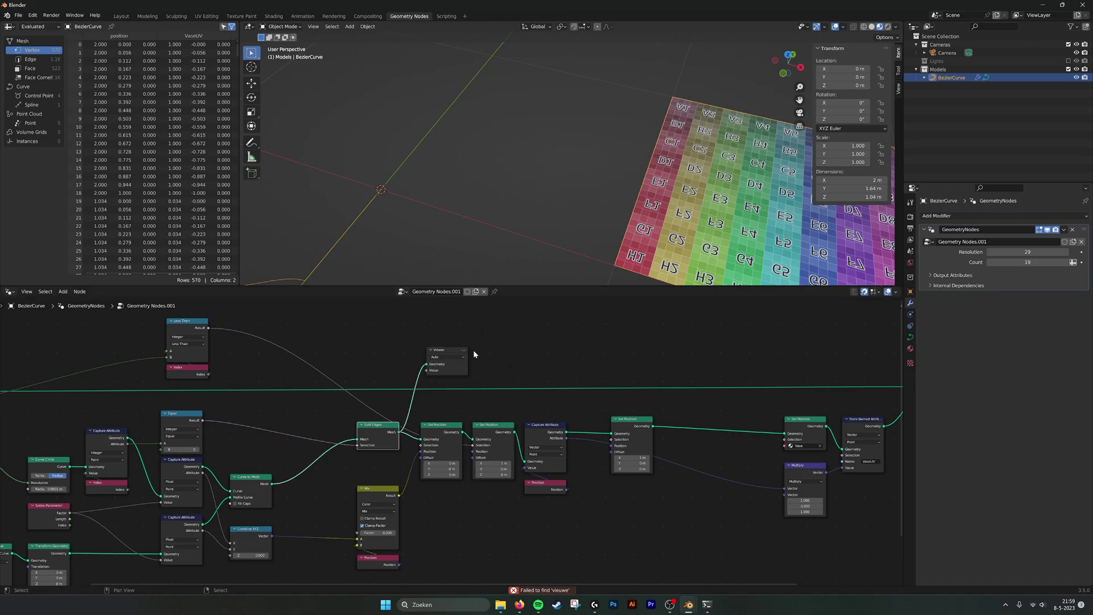
{"action": "scroll", "coordinate": [513, 186], "scroll_direction": "down", "scroll_amount": 4}
{"action": "middle_click_drag", "start_coordinate": [513, 186], "coordinate": [503, 155]}
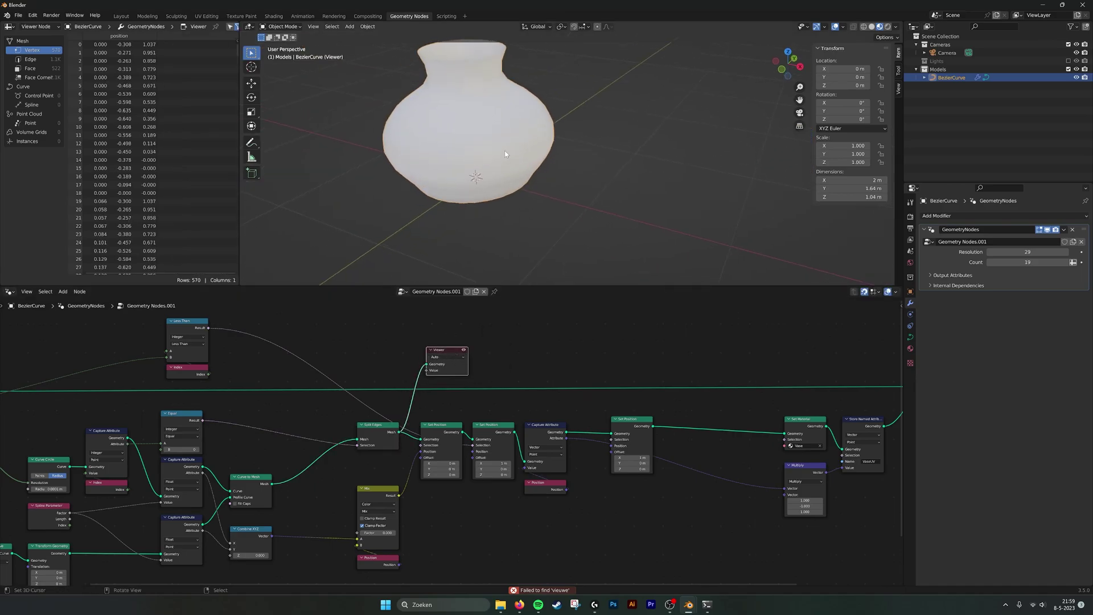
{"action": "middle_click_drag", "start_coordinate": [503, 91], "coordinate": [517, 119], "text": "shift"}
Make room between Split Edges and the first Set Position by moving the downstream nodes away
{"action": "left_click_drag", "start_coordinate": [446, 350], "coordinate": [458, 350]}
{"action": "scroll", "coordinate": [524, 405], "scroll_direction": "down", "scroll_amount": 3}
{"action": "left_click_drag", "start_coordinate": [613, 517], "coordinate": [509, 431]}
{"action": "left_click", "coordinate": [491, 364]}
{"action": "key", "text": "shift+a"}
{"action": "left_click", "coordinate": [508, 363]}
{"action": "type", "text": "ca"}
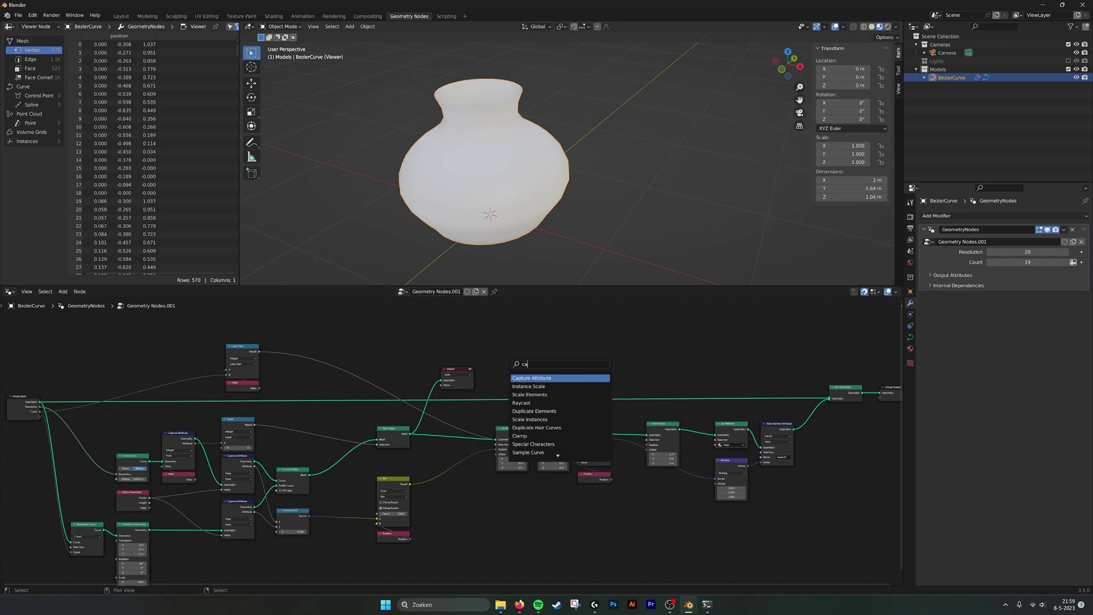
{"action": "type", "text": "ptue"}
{"action": "key", "text": "Return"}
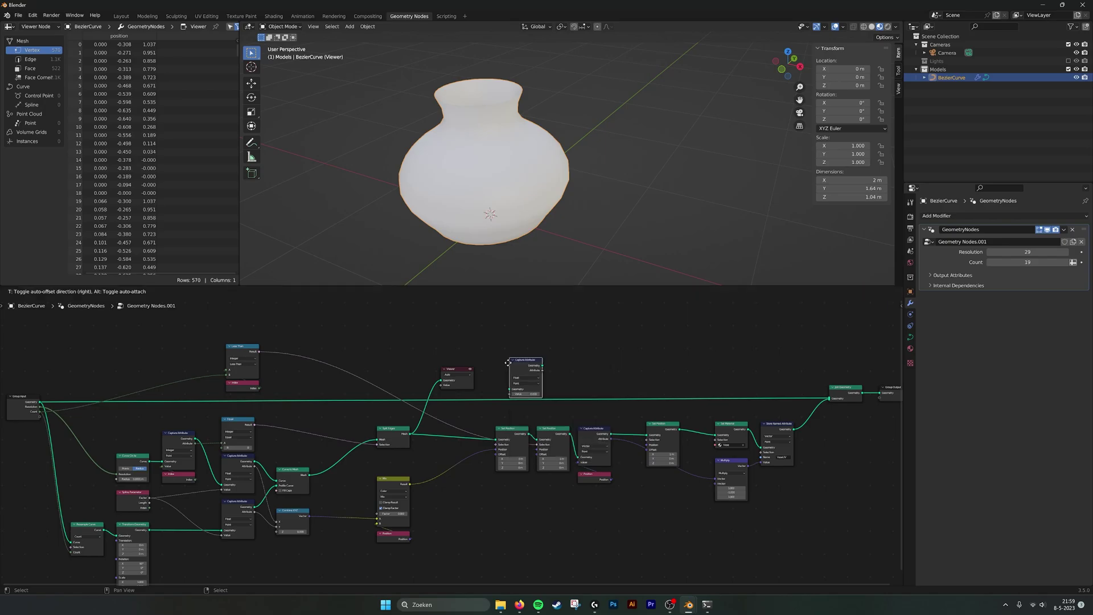
{"action": "left_click", "coordinate": [436, 432]}
{"action": "scroll", "coordinate": [475, 441], "scroll_direction": "up", "scroll_amount": 1}
{"action": "scroll", "coordinate": [455, 442], "scroll_direction": "down", "scroll_amount": 1}
{"action": "key", "text": "ctrl+z"}
Insert a Capture Attribute node between Split Edges and the first Set Position node
{"action": "key", "text": "shift+a"}
{"action": "left_click", "coordinate": [507, 352]}
{"action": "type", "text": "captu"}
{"action": "key", "text": "Return"}
{"action": "left_click", "coordinate": [438, 413]}
Set the Capture Attribute after Split Edges to Vector and feed its Value from a duplicated Position node placed beneath it
{"action": "scroll", "coordinate": [498, 391], "scroll_direction": "up", "scroll_amount": 2}
{"action": "left_click", "coordinate": [402, 532]}
{"action": "key", "text": "shift+d"}
{"action": "left_click", "coordinate": [485, 474]}
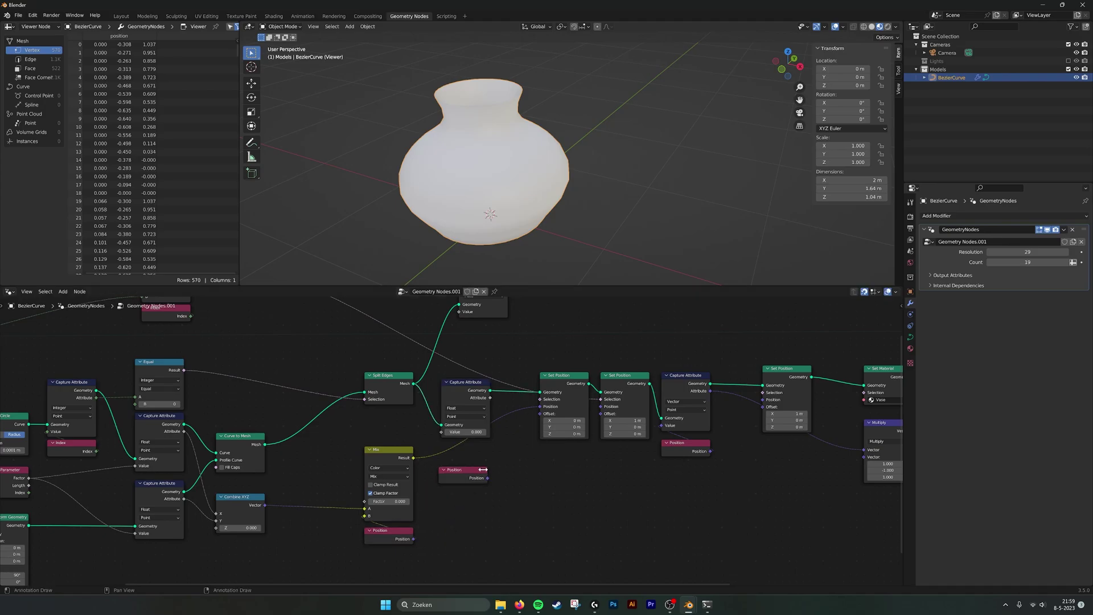
{"action": "left_click", "coordinate": [467, 408]}
{"action": "left_click", "coordinate": [454, 431]}
{"action": "left_click_drag", "start_coordinate": [488, 477], "coordinate": [441, 432]}
{"action": "left_click_drag", "start_coordinate": [468, 475], "coordinate": [471, 456]}
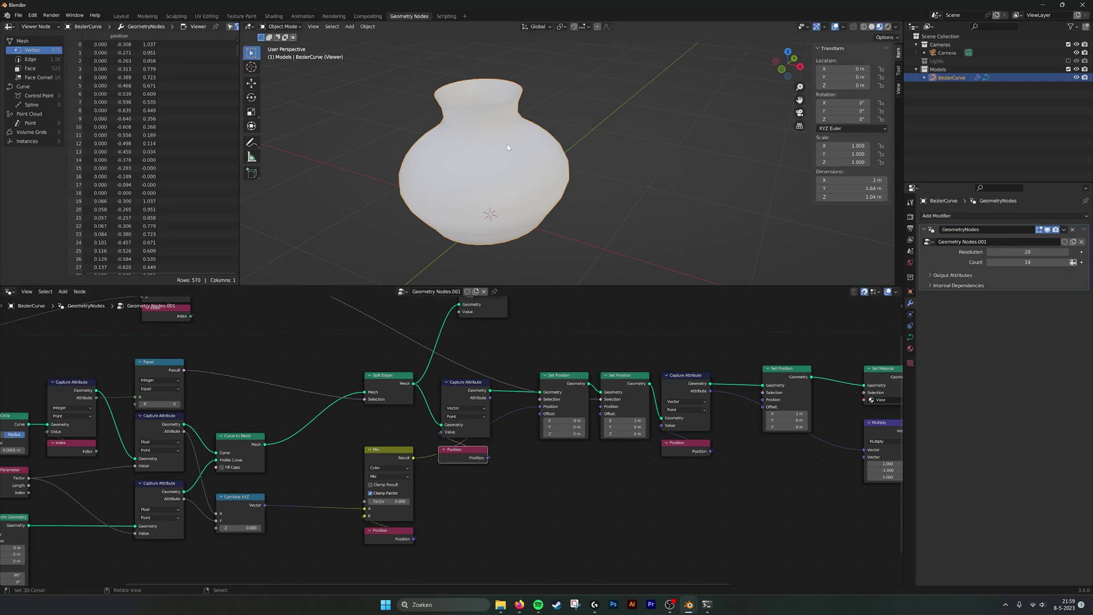
Delete the Viewer node and link the Attribute captured after Split Edges to the last Set Position node's Position input
{"action": "middle_click_drag", "start_coordinate": [507, 346], "coordinate": [379, 387]}
{"action": "left_click", "coordinate": [476, 313]}
{"action": "key", "text": "x"}
{"action": "scroll", "coordinate": [399, 373], "scroll_direction": "up", "scroll_amount": 2}
{"action": "left_click_drag", "start_coordinate": [341, 401], "coordinate": [659, 403]}
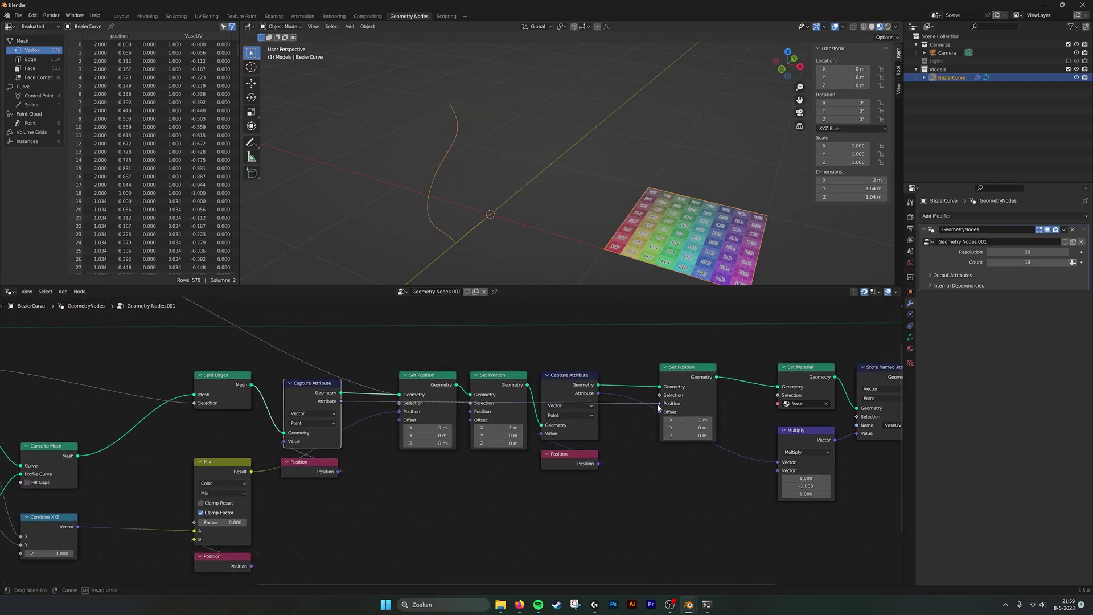
{"action": "scroll", "coordinate": [633, 250], "scroll_direction": "up", "scroll_amount": 2}
{"action": "scroll", "coordinate": [632, 251], "scroll_direction": "down", "scroll_amount": 2}
{"action": "middle_click_drag", "start_coordinate": [631, 250], "coordinate": [630, 211]}
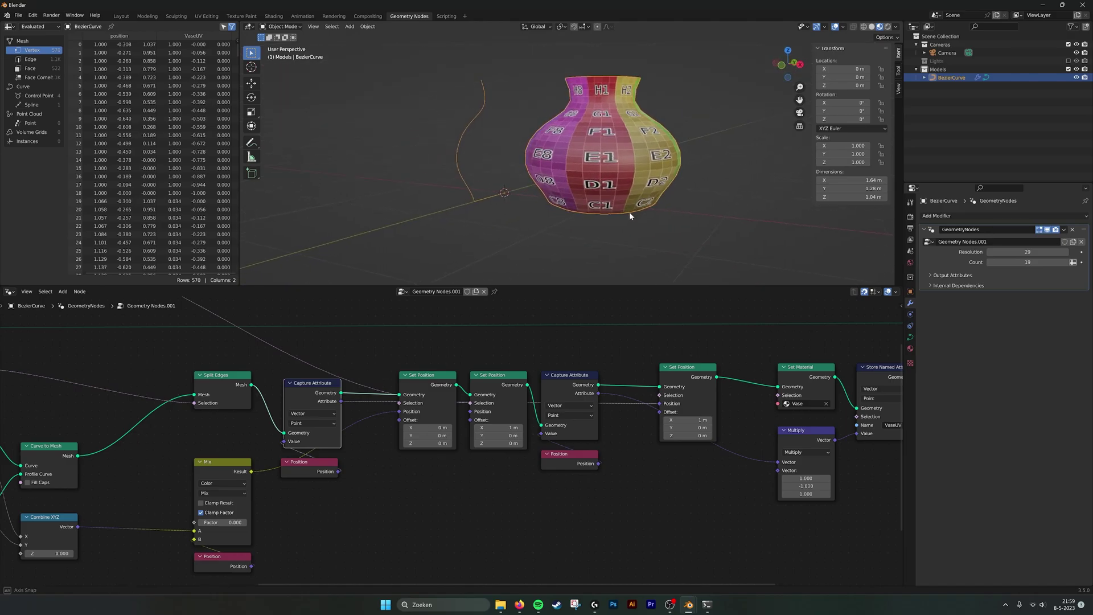
Set the last Set Position node's X offset to 0 m and examine the UV texture along the vase's seam
{"action": "left_click", "coordinate": [691, 420]}
{"action": "type", "text": "0"}
{"action": "key", "text": "Return"}
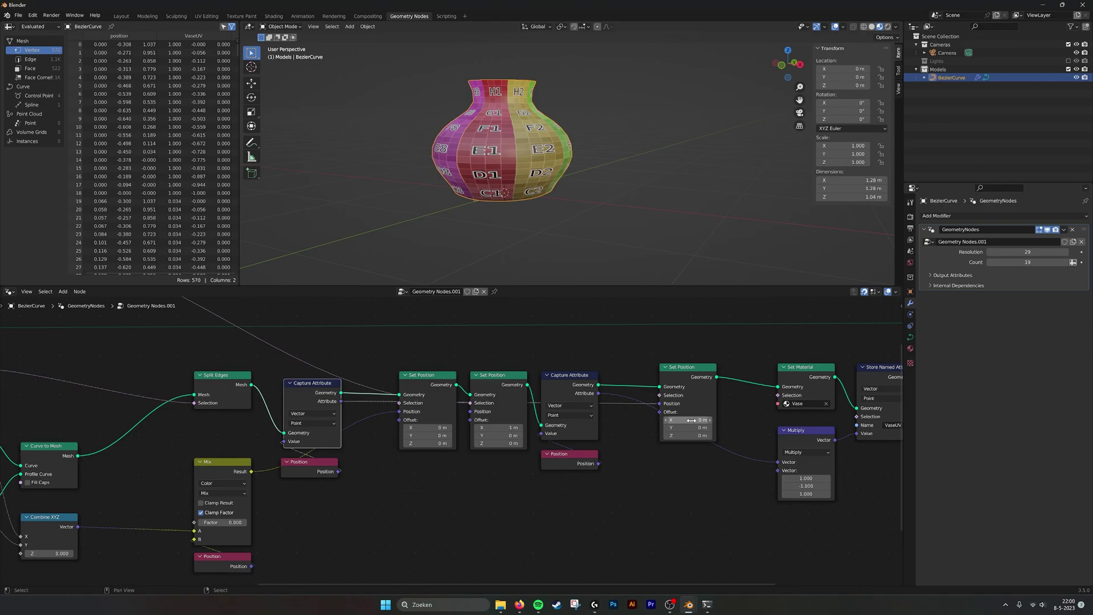
{"action": "middle_click_drag", "start_coordinate": [647, 127], "coordinate": [652, 152]}
{"action": "scroll", "coordinate": [590, 187], "scroll_direction": "up", "scroll_amount": 3}
{"action": "middle_click_drag", "start_coordinate": [496, 202], "coordinate": [554, 166], "text": "shift"}
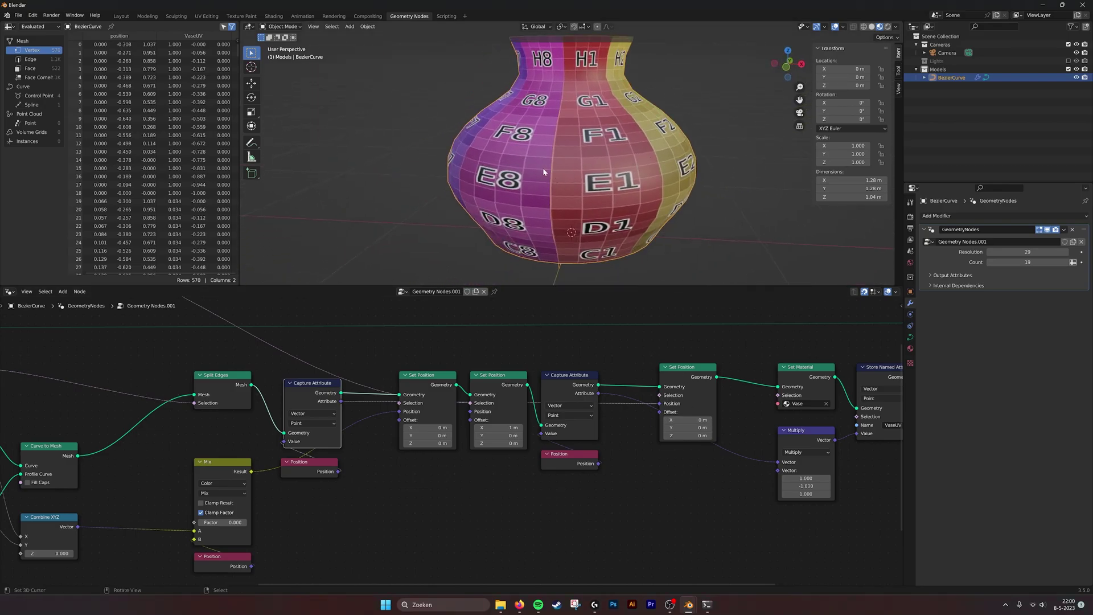
{"action": "middle_click_drag", "start_coordinate": [744, 409], "coordinate": [447, 374]}
{"action": "middle_click_drag", "start_coordinate": [636, 149], "coordinate": [595, 174]}
{"action": "scroll", "coordinate": [605, 174], "scroll_direction": "down", "scroll_amount": 3}
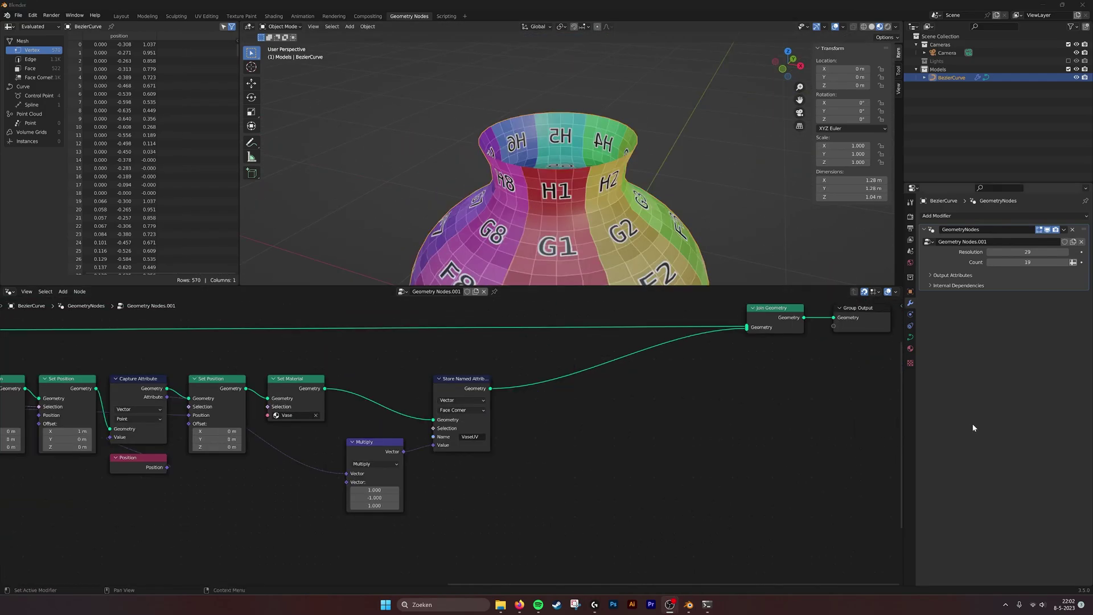
{"action": "middle_click_drag", "start_coordinate": [606, 433], "coordinate": [638, 439]}
{"action": "key", "text": "shift+a"}
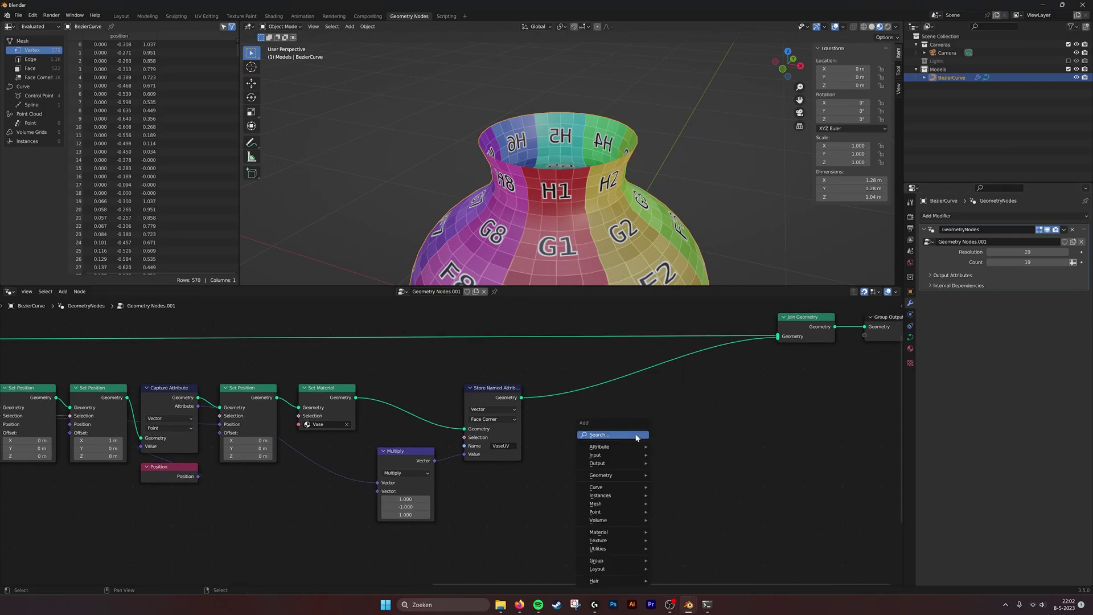
{"action": "left_click", "coordinate": [633, 434]}
{"action": "type", "text": "sub"}
{"action": "key", "text": "Down"}
{"action": "key", "text": "Down"}
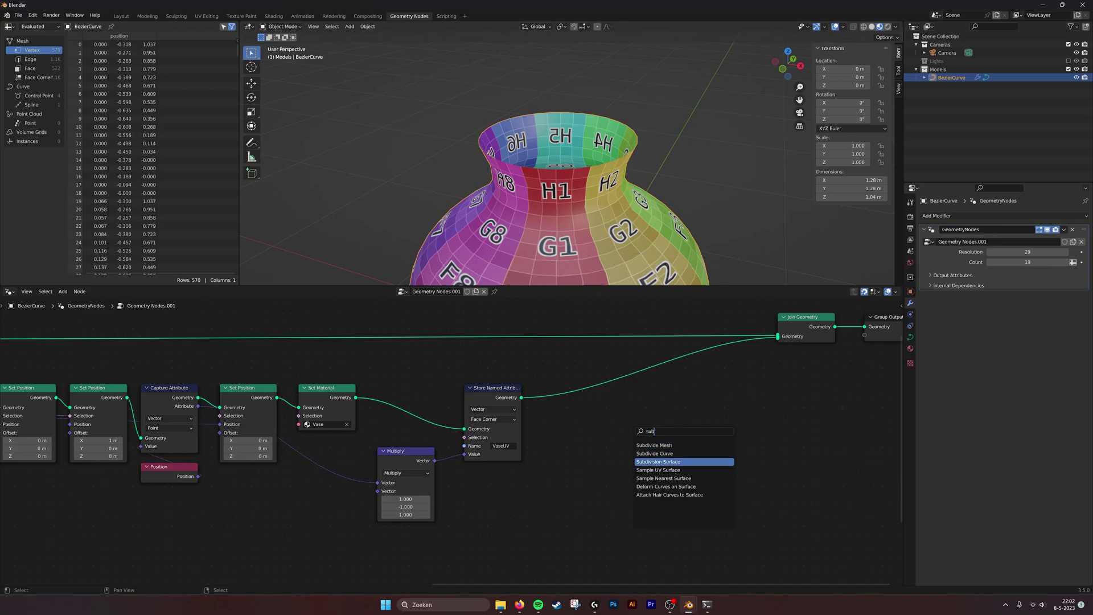
{"action": "key", "text": "Down"}
{"action": "key", "text": "Return"}
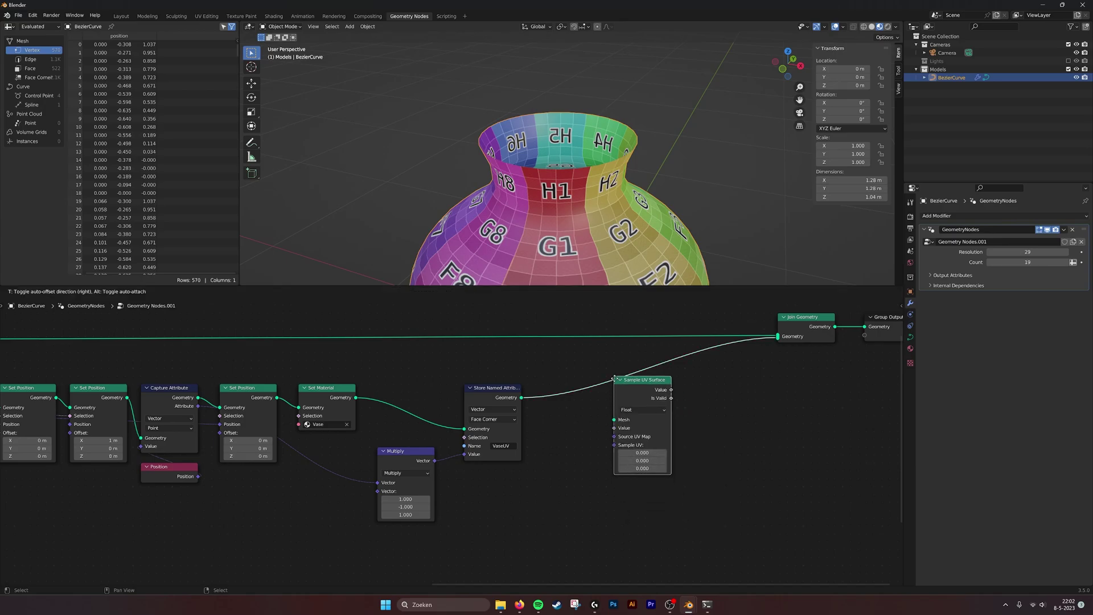
{"action": "key", "text": "Escape"}
Insert a Subdivision Surface node between Store Named Attribute and Join Geometry and check the seam at the vase's rim
{"action": "key", "text": "shift+a"}
{"action": "type", "text": "subd"}
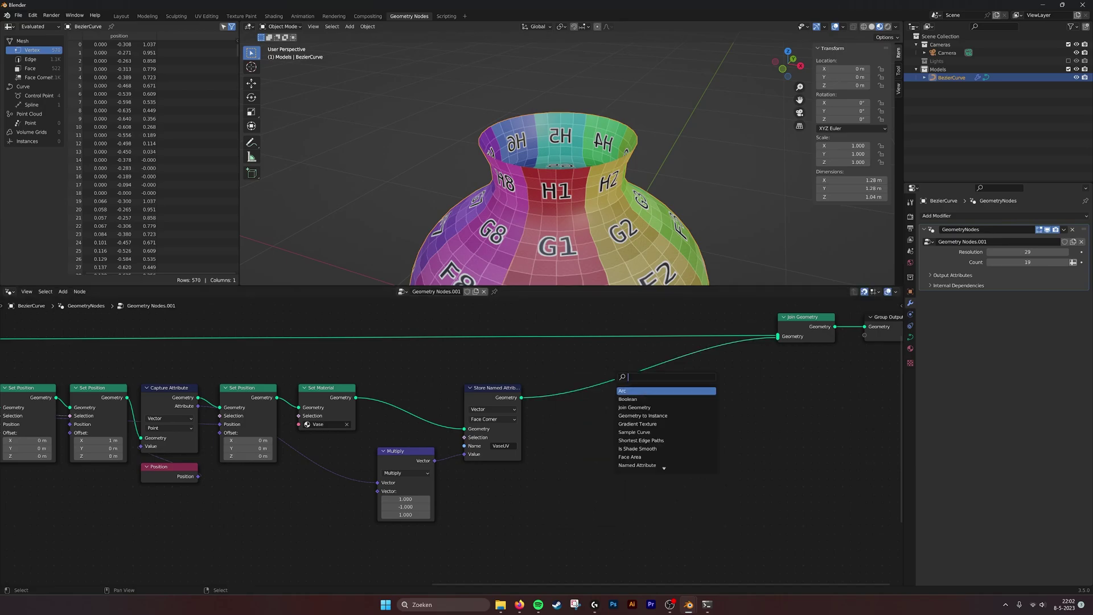
{"action": "key", "text": "Down"}
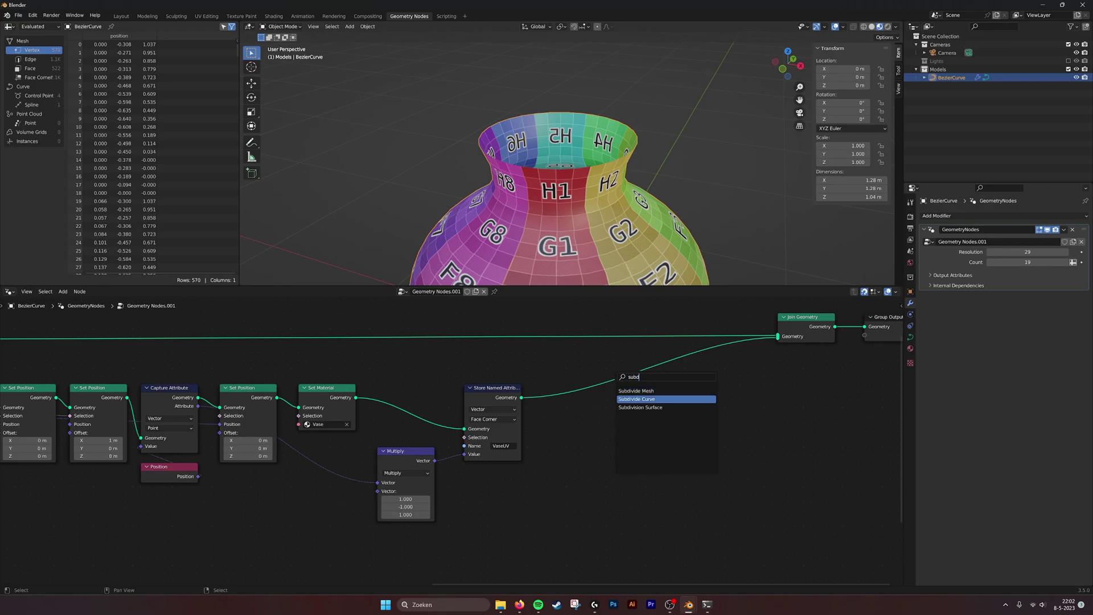
{"action": "key", "text": "Down"}
{"action": "key", "text": "Return"}
{"action": "left_click", "coordinate": [613, 375]}
{"action": "left_click_drag", "start_coordinate": [646, 376], "coordinate": [662, 385]}
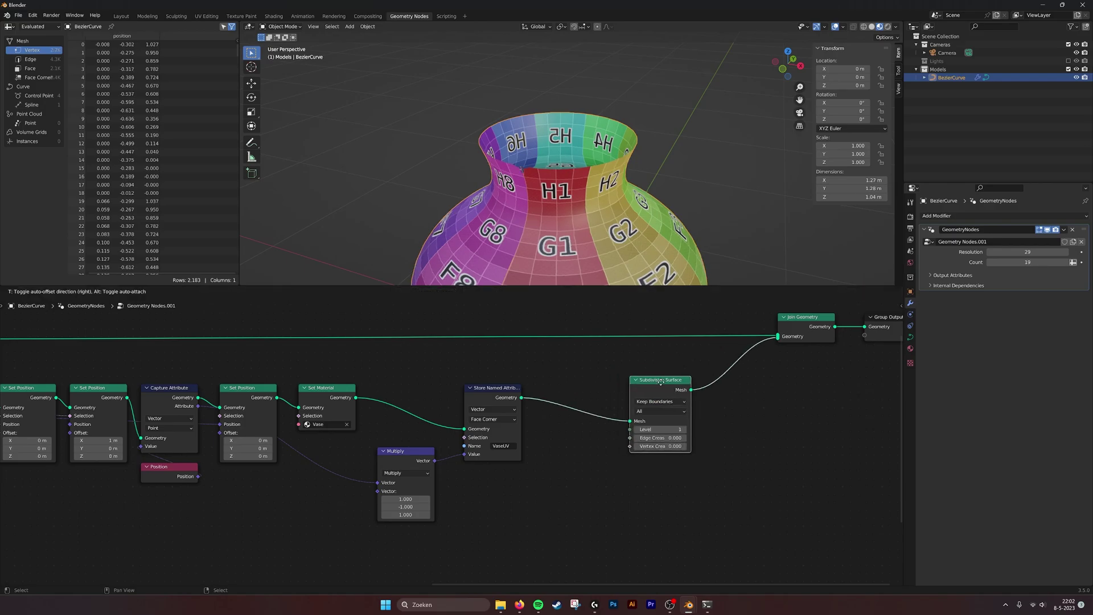
{"action": "middle_click_drag", "start_coordinate": [530, 174], "coordinate": [574, 130]}
{"action": "scroll", "coordinate": [574, 129], "scroll_direction": "up", "scroll_amount": 2}
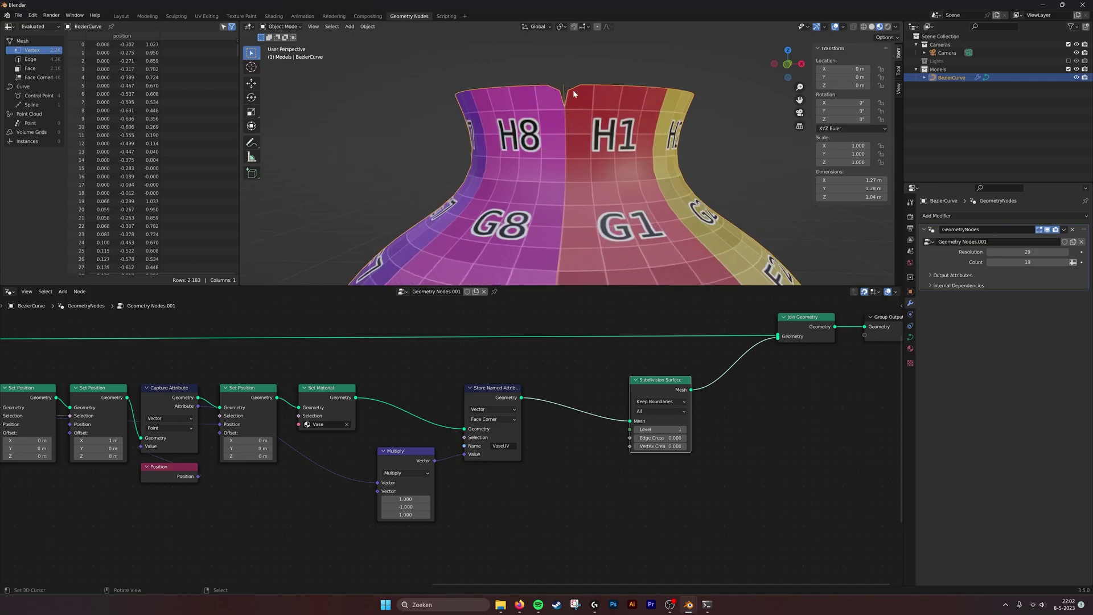
Insert a Merge by Distance node between Store Named Attribute and Subdivision Surface and line the nodes up
{"action": "left_click_drag", "start_coordinate": [647, 380], "coordinate": [674, 387]}
{"action": "key", "text": "shift+a"}
{"action": "left_click", "coordinate": [647, 360]}
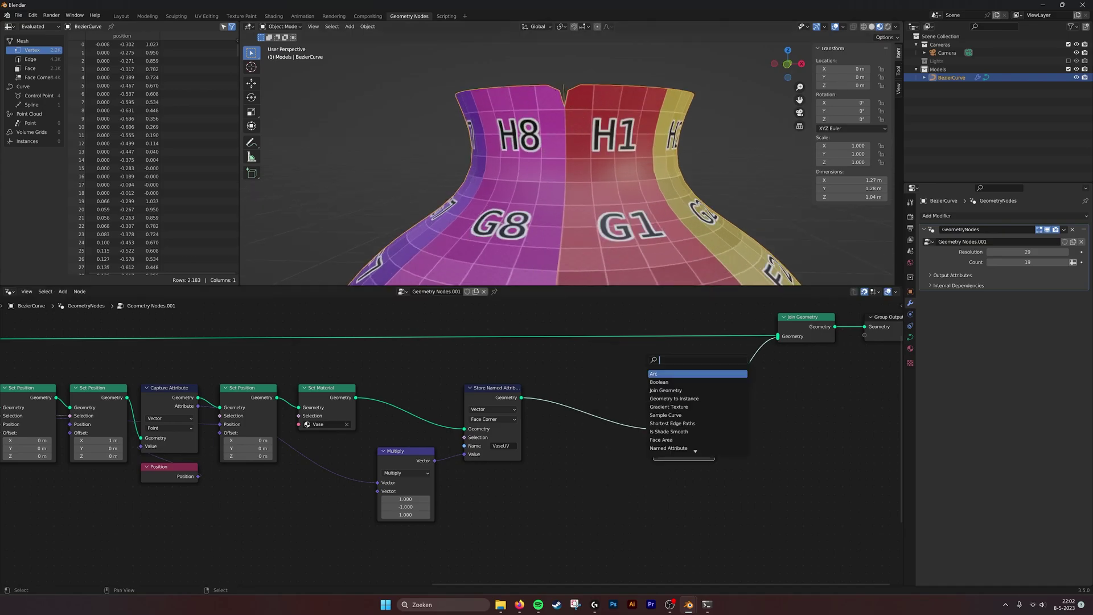
{"action": "type", "text": "mer"}
{"action": "key", "text": "Return"}
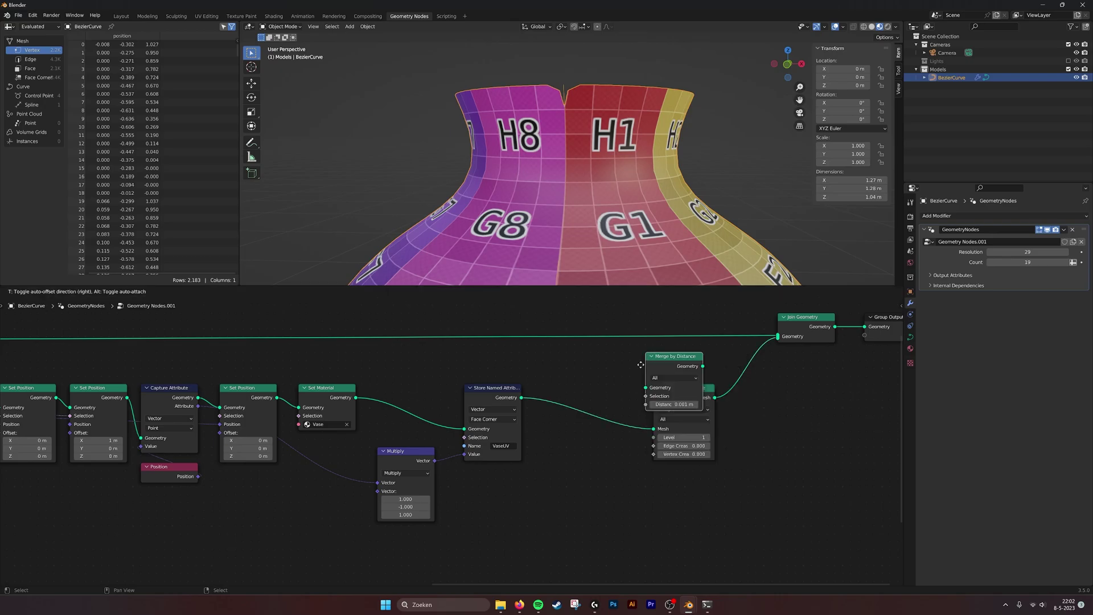
{"action": "left_click", "coordinate": [558, 401]}
{"action": "left_click_drag", "start_coordinate": [569, 396], "coordinate": [555, 388]}
{"action": "left_click_drag", "start_coordinate": [683, 387], "coordinate": [652, 387]}
Try the Point domain on the Store Named Attribute node, check the vase's seam, and restore the Face Corner domain
{"action": "left_click", "coordinate": [484, 420]}
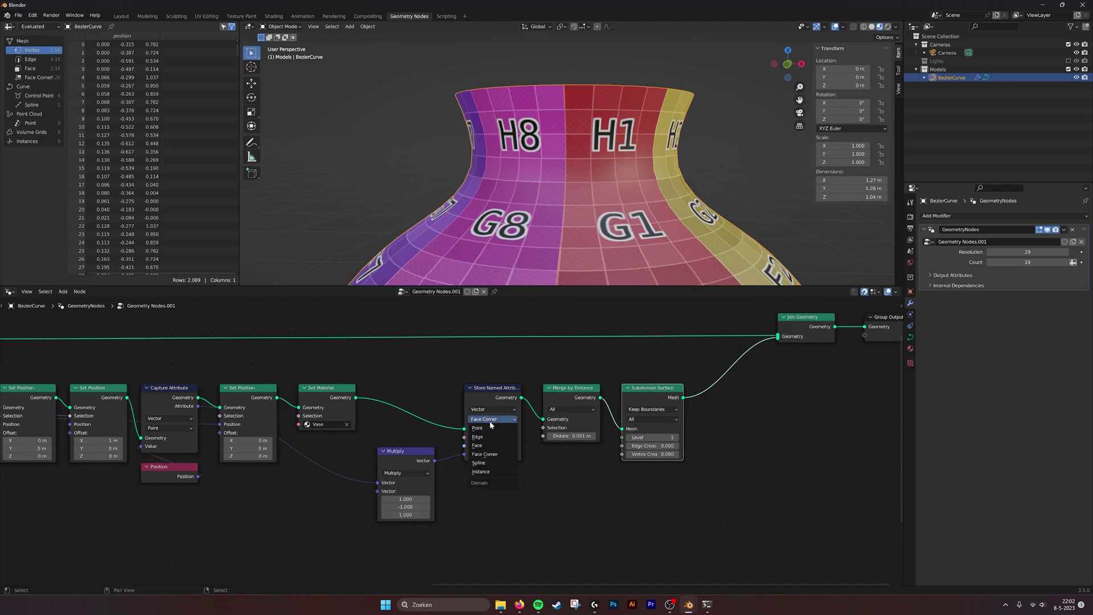
{"action": "left_click", "coordinate": [477, 427]}
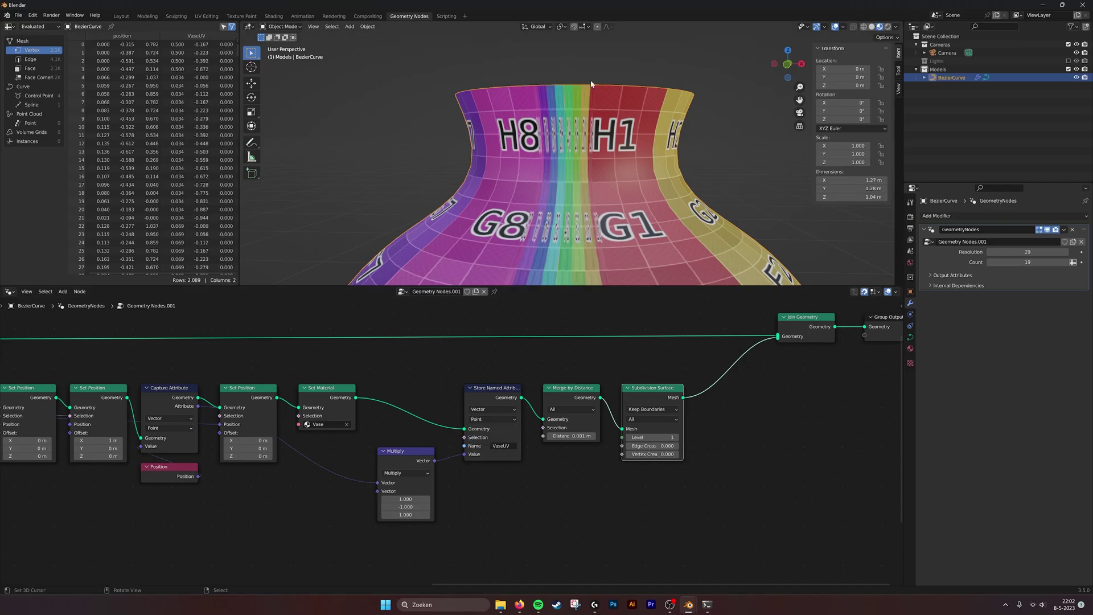
{"action": "middle_click_drag", "start_coordinate": [589, 70], "coordinate": [531, 147]}
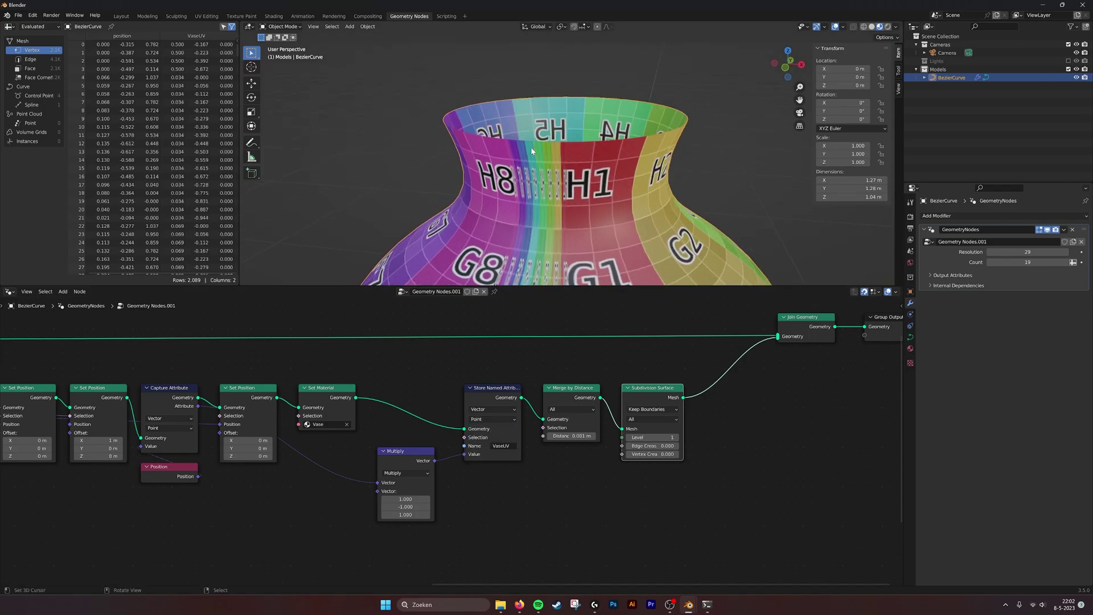
{"action": "left_click", "coordinate": [494, 420]}
{"action": "left_click", "coordinate": [493, 450]}
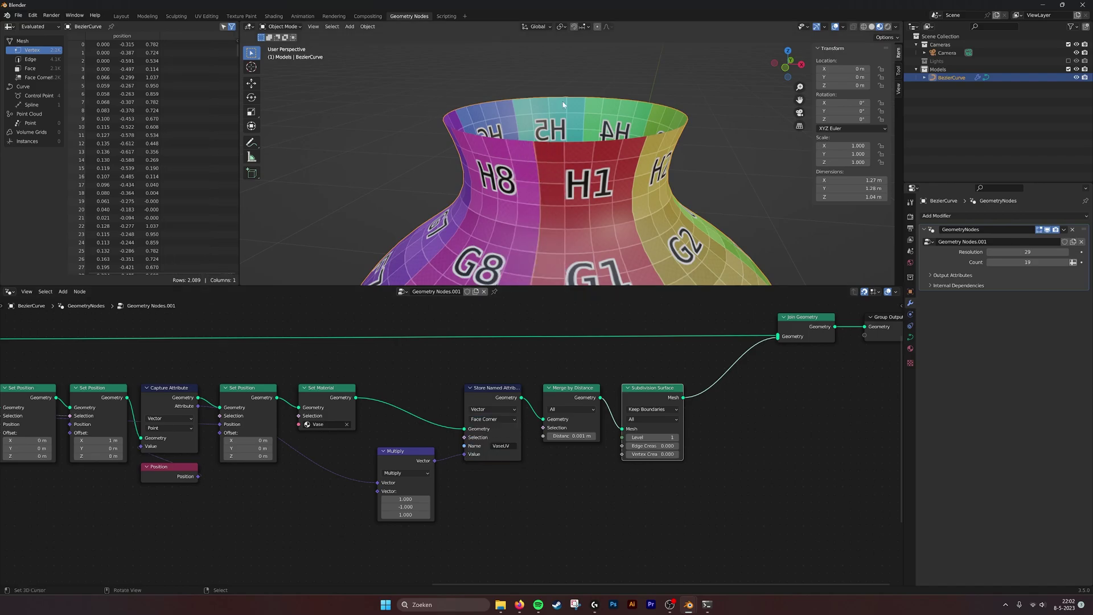
In Edit Mode, move the top control point of the vase's profile curve towards the central axis to narrow the neck
{"action": "scroll", "coordinate": [555, 179], "scroll_direction": "down", "scroll_amount": 2}
{"action": "middle_click_drag", "start_coordinate": [598, 188], "coordinate": [586, 189]}
{"action": "middle_click_drag", "start_coordinate": [521, 219], "coordinate": [499, 219]}
{"action": "scroll", "coordinate": [676, 405], "scroll_direction": "down", "scroll_amount": 4}
{"action": "scroll", "coordinate": [620, 211], "scroll_direction": "down", "scroll_amount": 2}
{"action": "middle_click_drag", "start_coordinate": [609, 229], "coordinate": [660, 180]}
{"action": "scroll", "coordinate": [638, 134], "scroll_direction": "down", "scroll_amount": 2}
{"action": "key", "text": "Tab"}
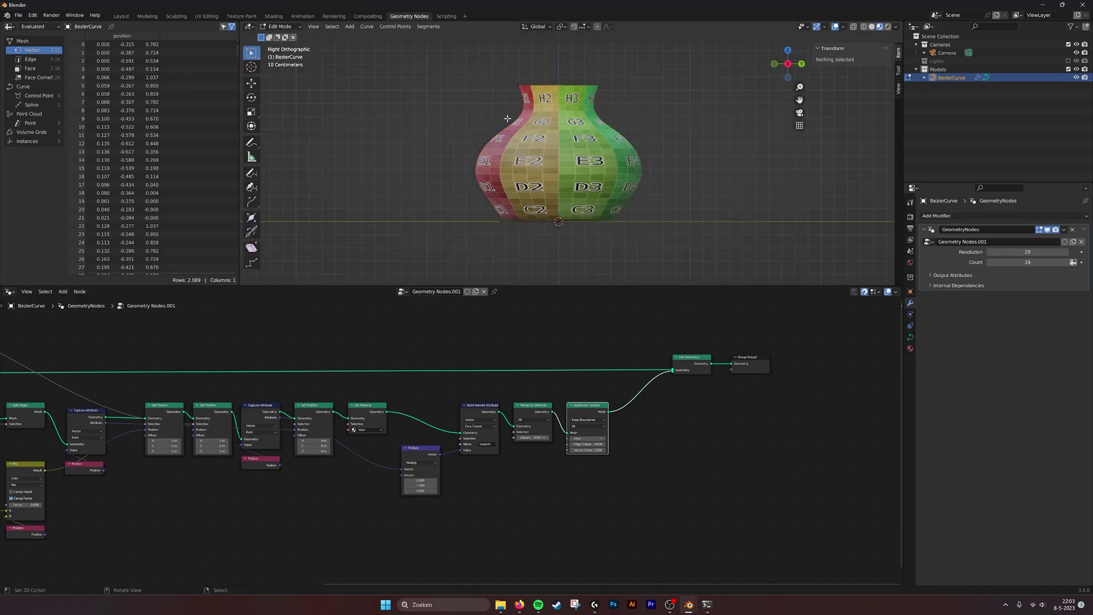
{"action": "left_click", "coordinate": [514, 84]}
{"action": "key", "text": "g"}
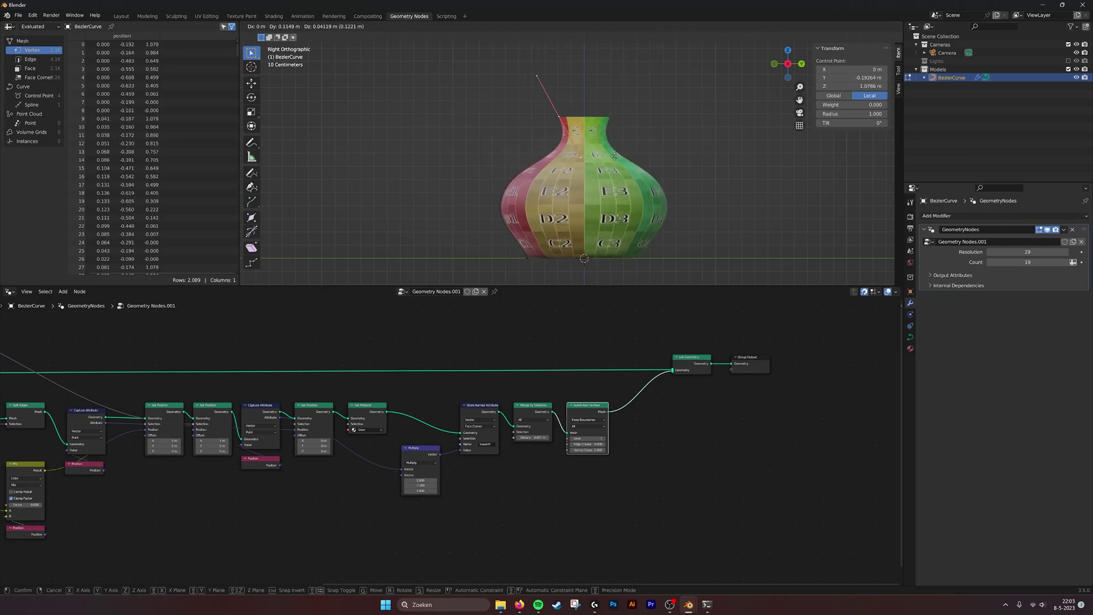
{"action": "left_click", "coordinate": [577, 165]}
Extrude the profile's top point outward and up to about Y -0.96 m, Z 1.75 m, and return to Object Mode
{"action": "key", "text": "e"}
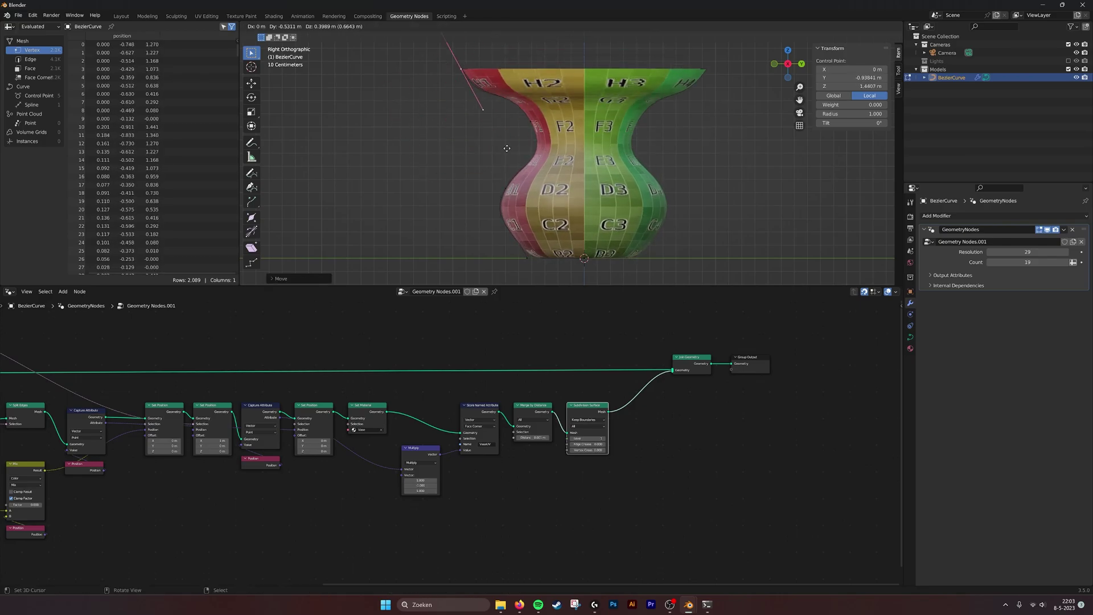
{"action": "left_click", "coordinate": [514, 101]}
{"action": "scroll", "coordinate": [569, 211], "scroll_direction": "down", "scroll_amount": 2}
{"action": "middle_click_drag", "start_coordinate": [592, 149], "coordinate": [590, 136], "text": "shift"}
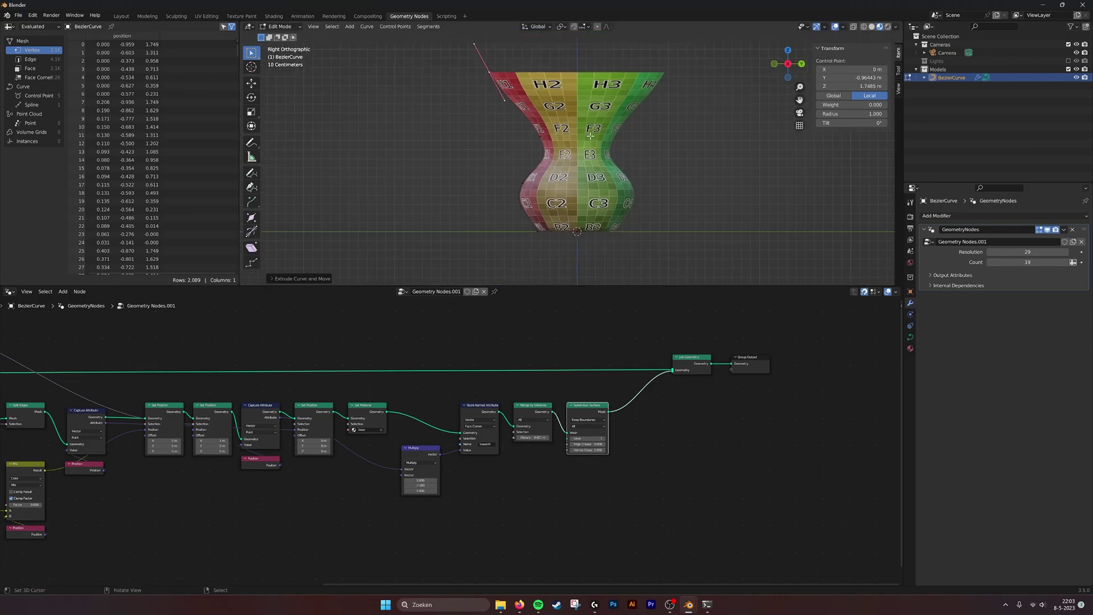
{"action": "key", "text": "Tab"}
{"action": "middle_click_drag", "start_coordinate": [570, 99], "coordinate": [628, 148]}
Move the Multiply node under Set Material and shift Store Named Attribute and the nodes after it away to make room
{"action": "scroll", "coordinate": [433, 450], "scroll_direction": "up", "scroll_amount": 2}
{"action": "left_click_drag", "start_coordinate": [430, 440], "coordinate": [345, 440]}
{"action": "left_click_drag", "start_coordinate": [446, 340], "coordinate": [825, 516]}
{"action": "left_click_drag", "start_coordinate": [558, 384], "coordinate": [613, 384]}
Insert a duplicate of the Multiply node before Store Named Attribute and change its operation to Add
{"action": "left_click", "coordinate": [326, 438]}
{"action": "key", "text": "shift+d"}
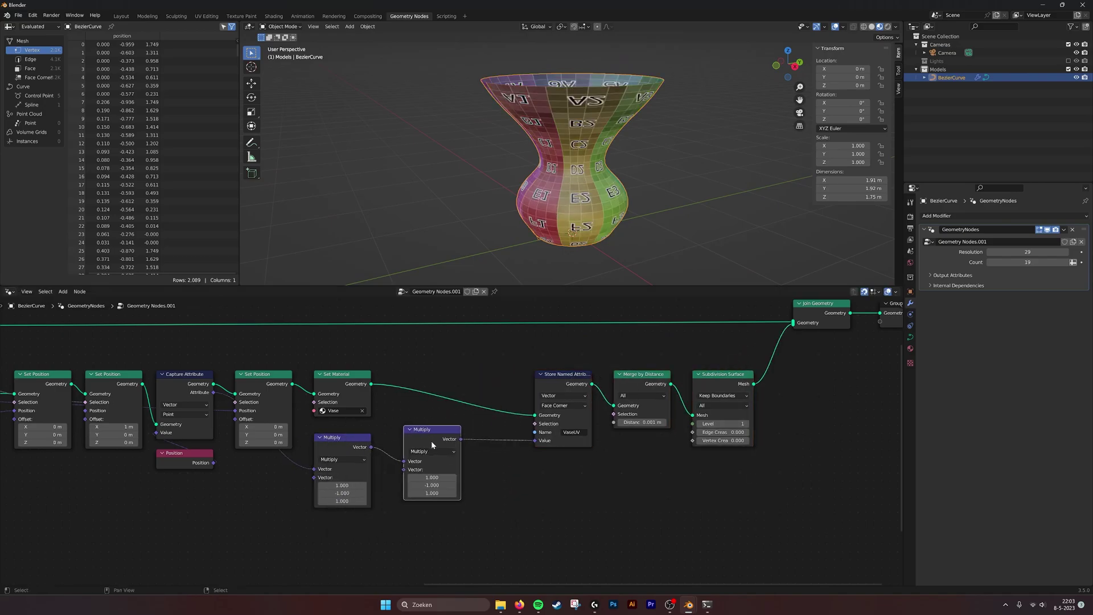
{"action": "left_click", "coordinate": [444, 438]}
{"action": "middle_click_drag", "start_coordinate": [455, 472], "coordinate": [480, 464]}
{"action": "left_click", "coordinate": [467, 450]}
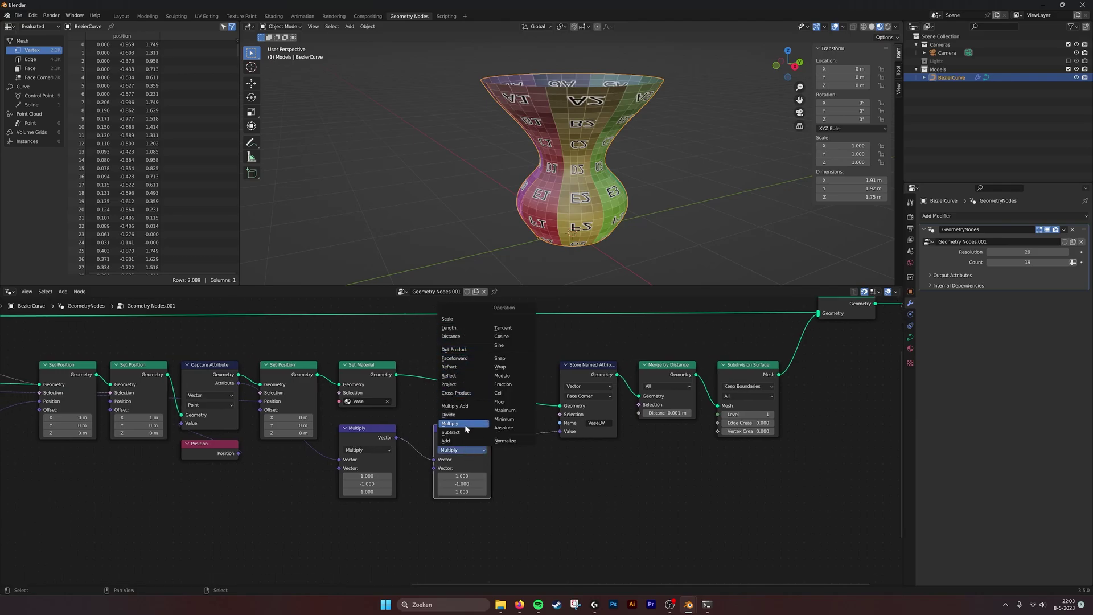
{"action": "left_click", "coordinate": [446, 441]}
Try offsetting the UVs with the Add node's vector at 0, 0.330, 0, and delete the node
{"action": "scroll", "coordinate": [554, 466], "scroll_direction": "up", "scroll_amount": 3}
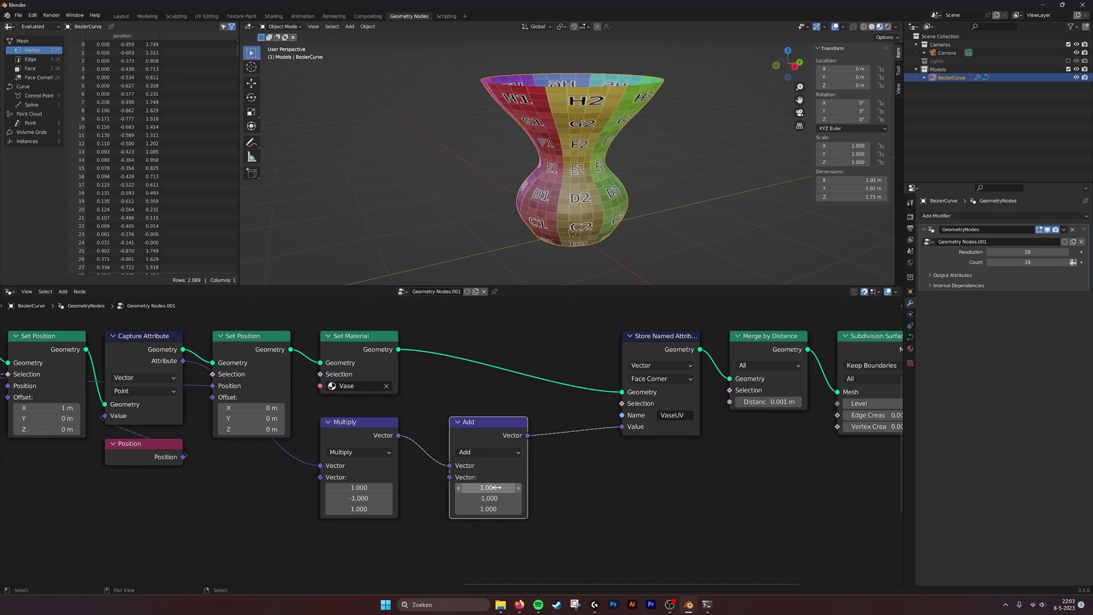
{"action": "left_click_drag", "start_coordinate": [497, 488], "coordinate": [575, 487]}
{"action": "type", "text": "0"}
{"action": "key", "text": "Return"}
{"action": "key", "text": "ctrl+z"}
{"action": "mouse_move", "coordinate": [488, 498]}
{"action": "left_mouse_down", "text": "shift"}
{"action": "mouse_move", "coordinate": [601, 498]}
{"action": "mouse_move", "coordinate": [488, 498]}
{"action": "left_mouse_up", "text": "shift"}
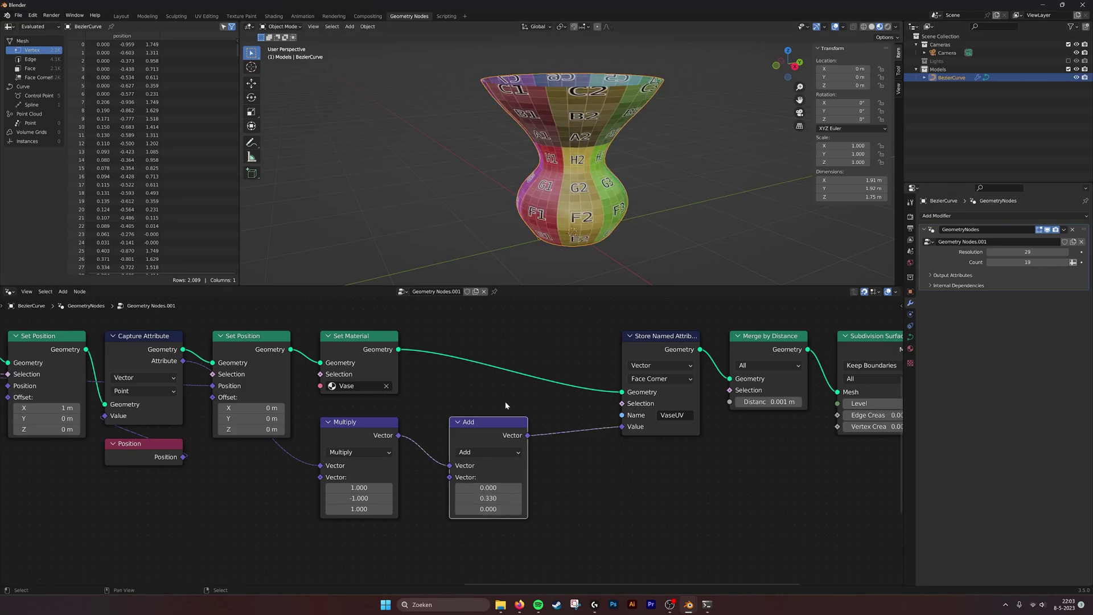
{"action": "left_click_drag", "start_coordinate": [501, 435], "coordinate": [544, 508], "text": "alt"}
{"action": "key", "text": "x"}
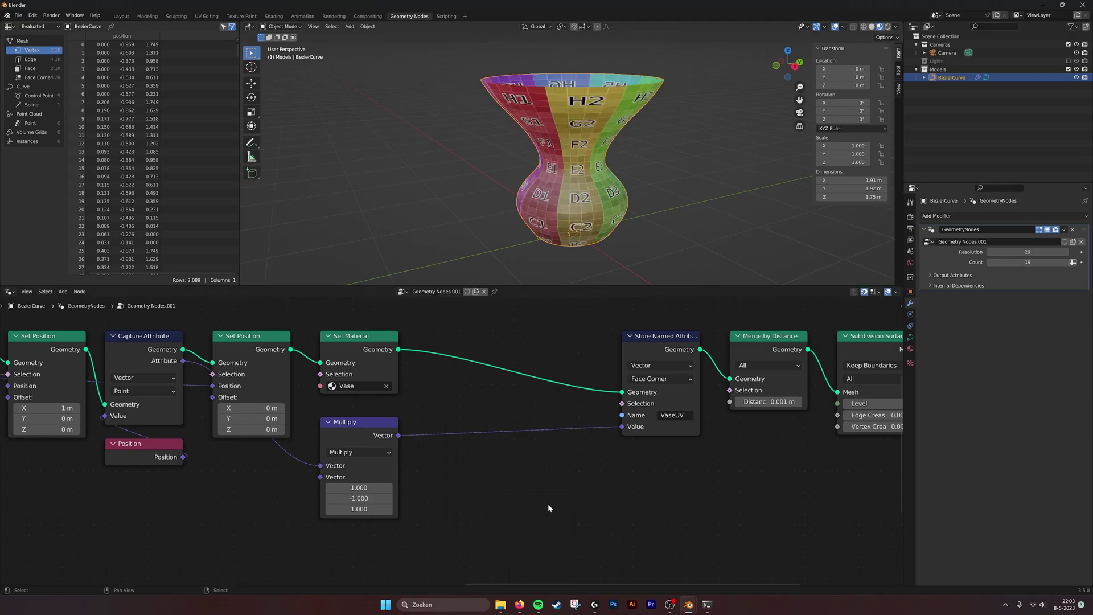
In the Shading workspace, insert a Mapping node between the VaseUV Attribute node and the image texture
{"action": "left_click", "coordinate": [273, 16]}
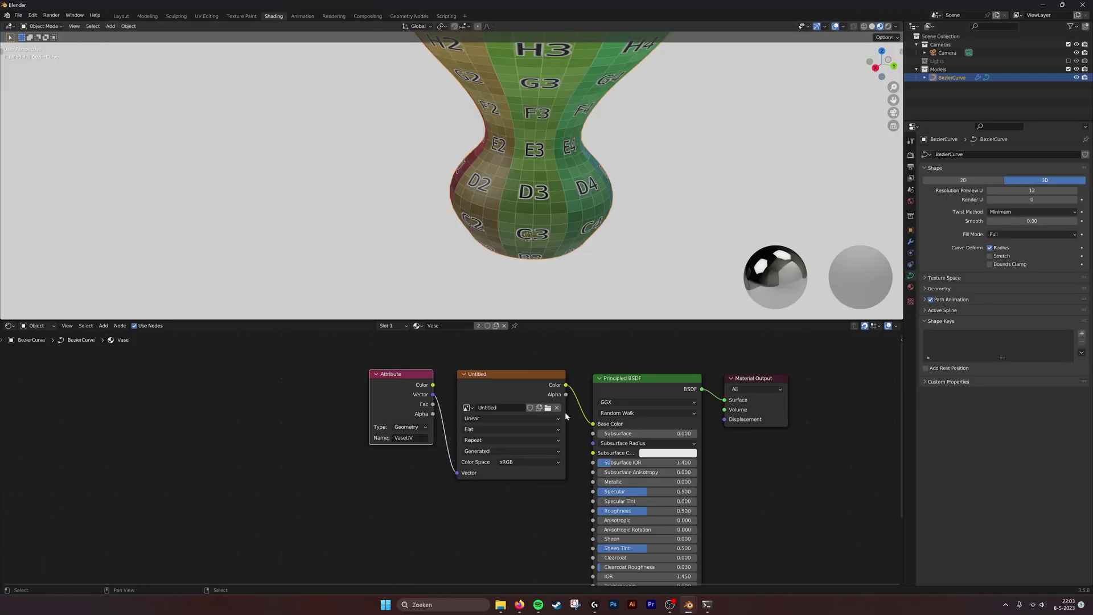
{"action": "left_click_drag", "start_coordinate": [490, 379], "coordinate": [248, 393]}
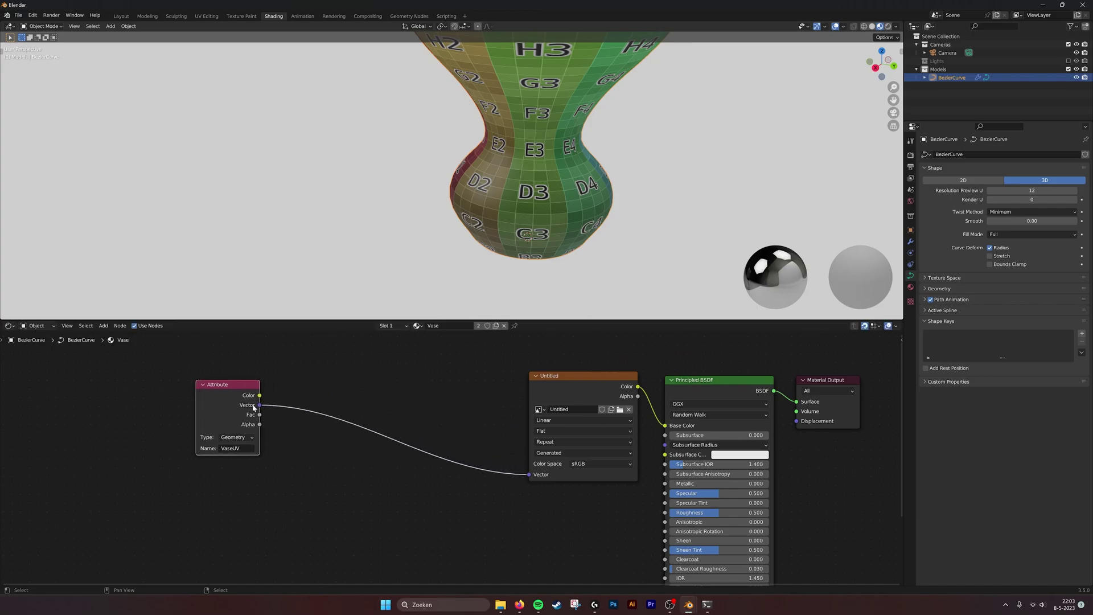
{"action": "key", "text": "shift+a"}
{"action": "type", "text": "m"}
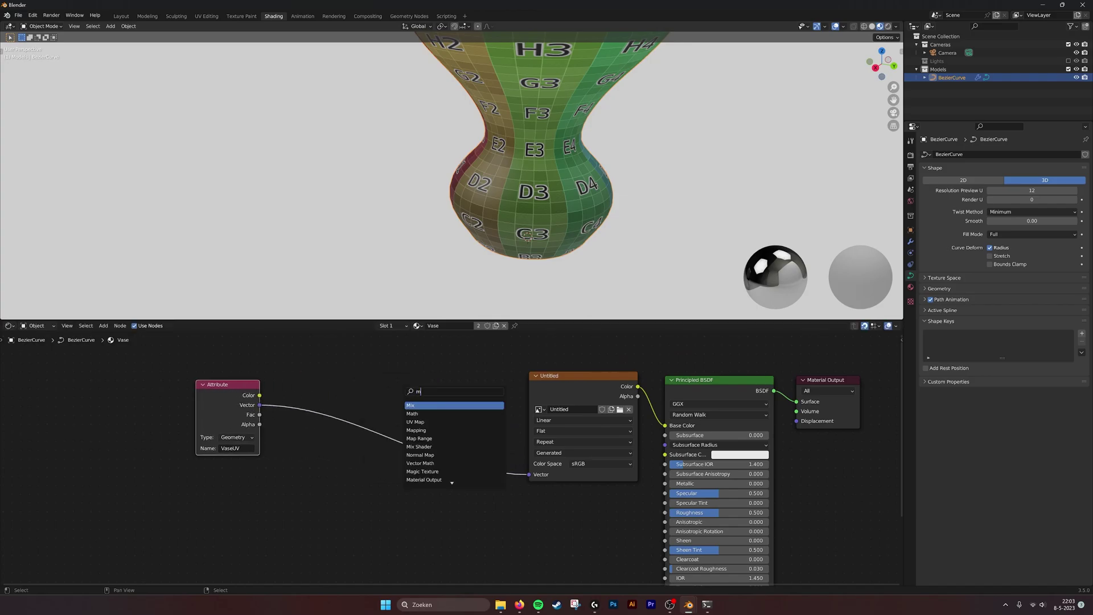
{"action": "type", "text": "appin"}
{"action": "key", "text": "Return"}
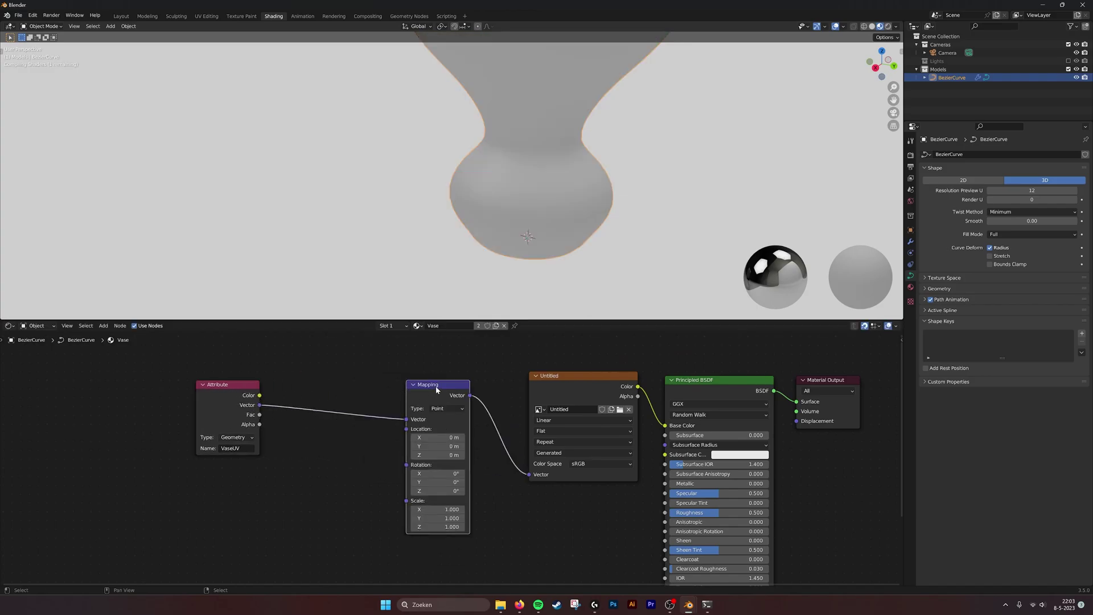
{"action": "left_click", "coordinate": [402, 382]}
Try changing the Mapping node's X rotation and X location on the vase texture, and undo both changes
{"action": "middle_click_drag", "start_coordinate": [564, 205], "coordinate": [563, 245]}
{"action": "left_click_drag", "start_coordinate": [438, 464], "coordinate": [530, 482]}
{"action": "key", "text": "ctrl+z"}
{"action": "key", "text": "ctrl+z"}
{"action": "right_click", "coordinate": [438, 483]}
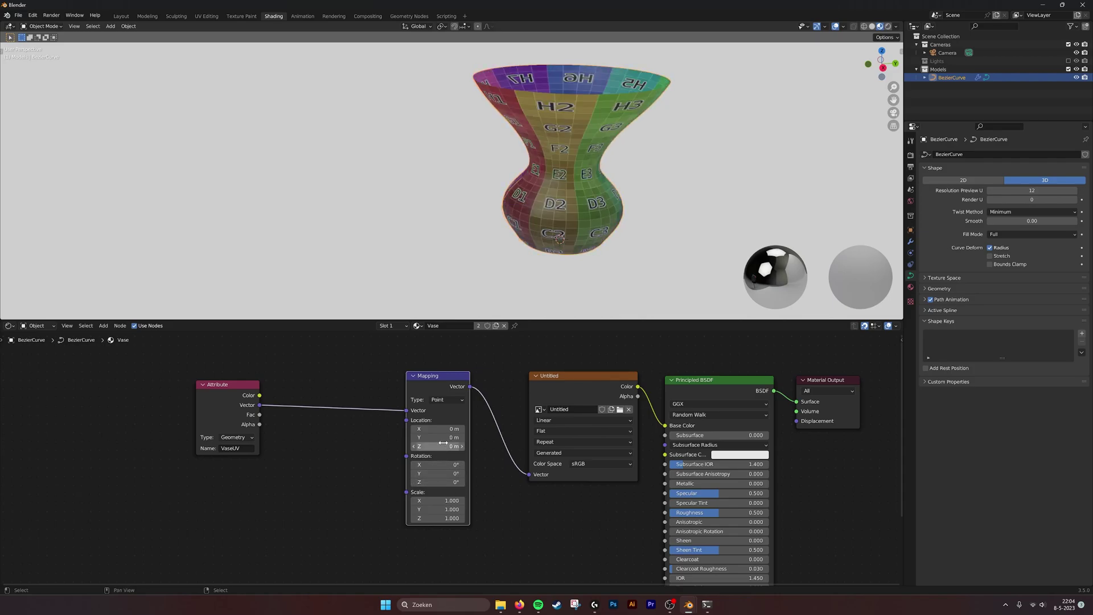
{"action": "left_click_drag", "start_coordinate": [437, 428], "coordinate": [476, 441], "text": "shift"}
{"action": "key", "text": "ctrl+z"}
{"action": "key", "text": "ctrl+z"}
Try scaling the vase texture with the Mapping node's X scale at 6.5 and further values, and undo the changes
{"action": "middle_click_drag", "start_coordinate": [439, 441], "coordinate": [429, 432]}
{"action": "double_click", "coordinate": [427, 490]}
{"action": "type", "text": "6.5"}
{"action": "key", "text": "Return"}
{"action": "left_click_drag", "start_coordinate": [455, 491], "coordinate": [521, 500]}
{"action": "key", "text": "ctrl+z"}
{"action": "key", "text": "ctrl+z"}
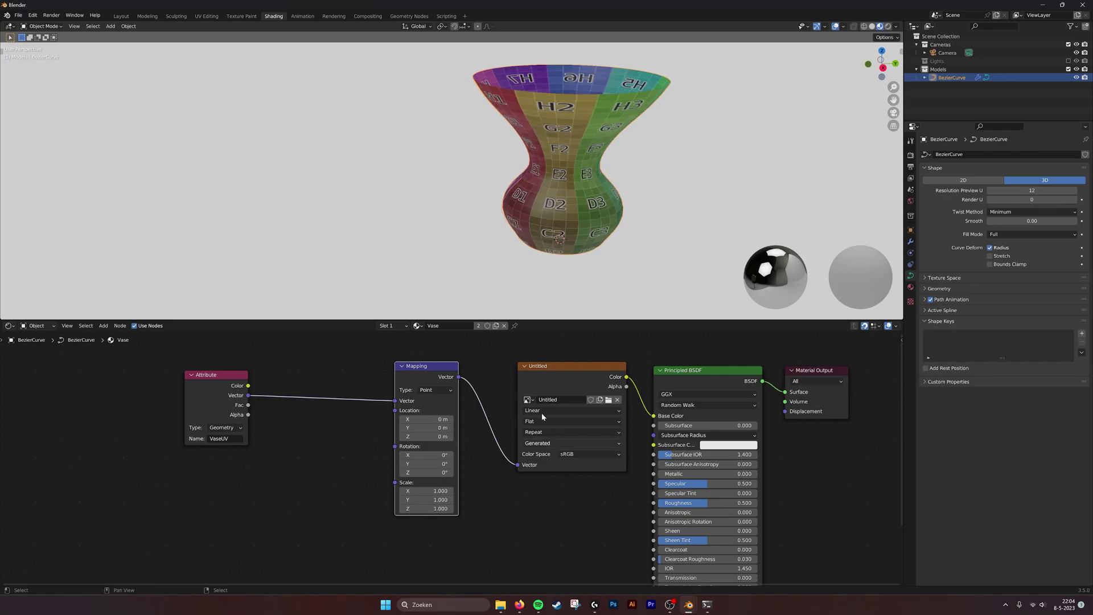
Move the Attribute and Mapping nodes closer to the image texture and return to the Geometry Nodes workspace
{"action": "middle_click_drag", "start_coordinate": [592, 138], "coordinate": [617, 182]}
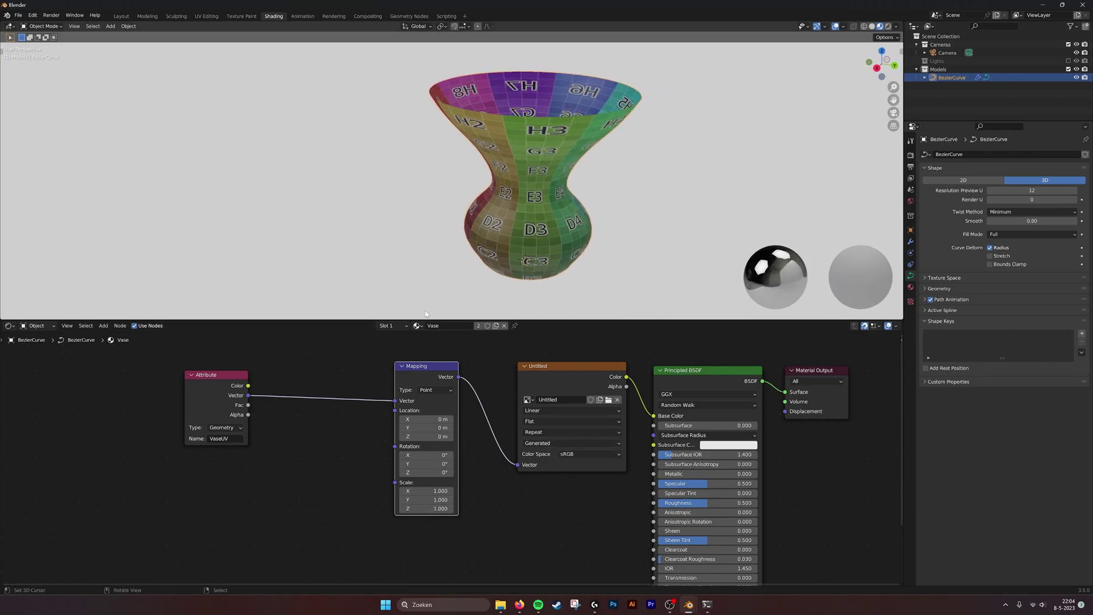
{"action": "left_click_drag", "start_coordinate": [210, 389], "coordinate": [460, 438]}
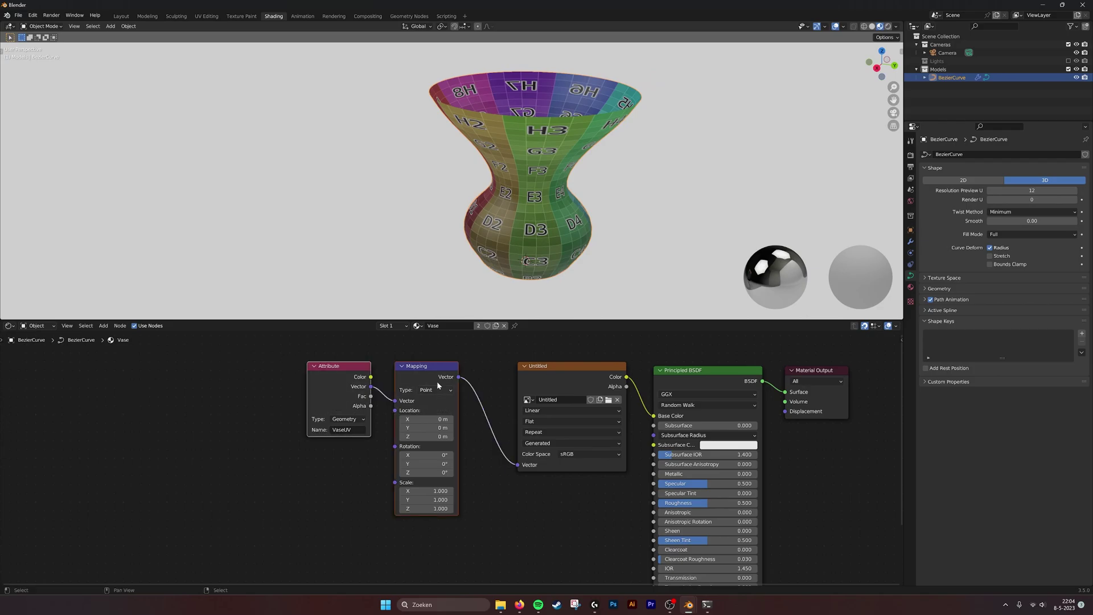
{"action": "left_click_drag", "start_coordinate": [438, 378], "coordinate": [475, 376]}
{"action": "left_click", "coordinate": [500, 345]}
{"action": "left_click", "coordinate": [408, 16]}
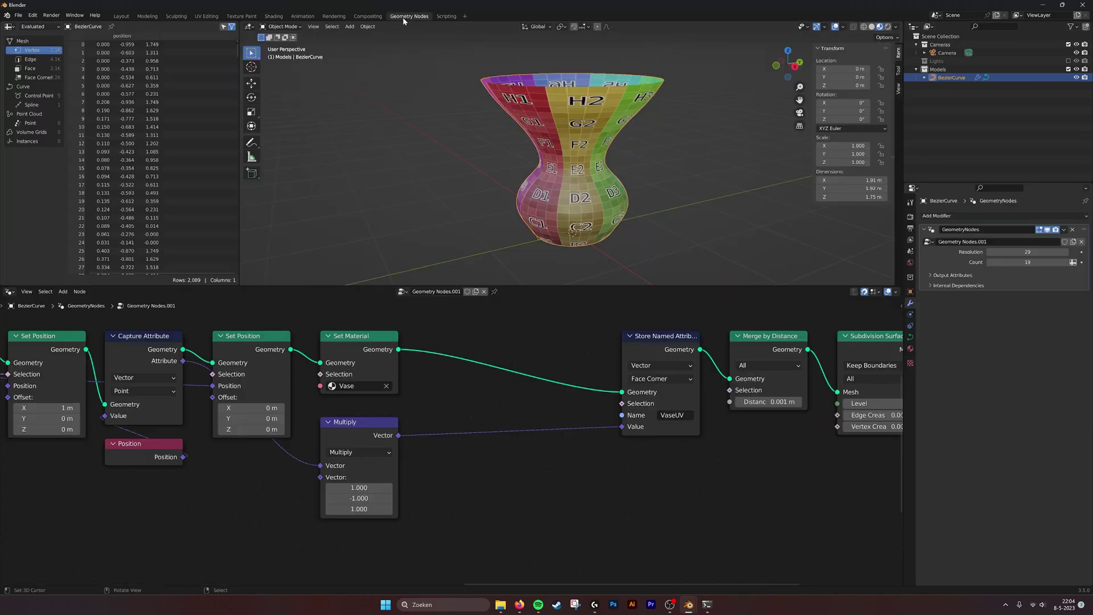